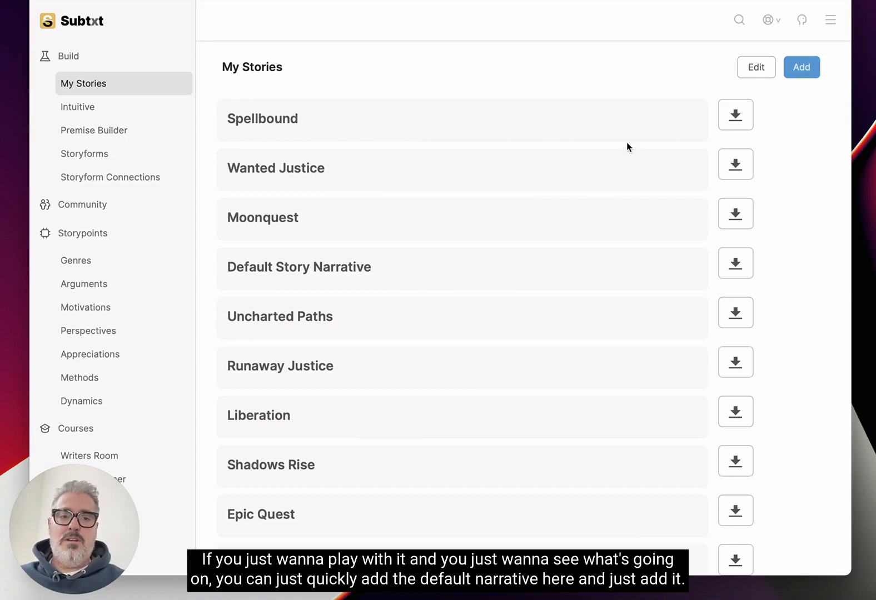
# Add a new Default Narrative to My Stories and open it from the reloaded list.
pyautogui.click(810, 69)
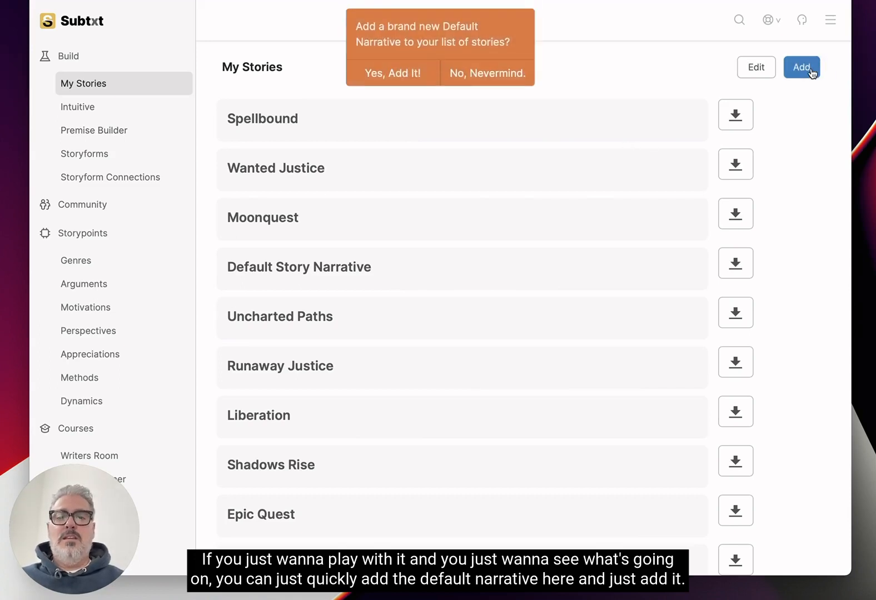
pyautogui.click(395, 78)
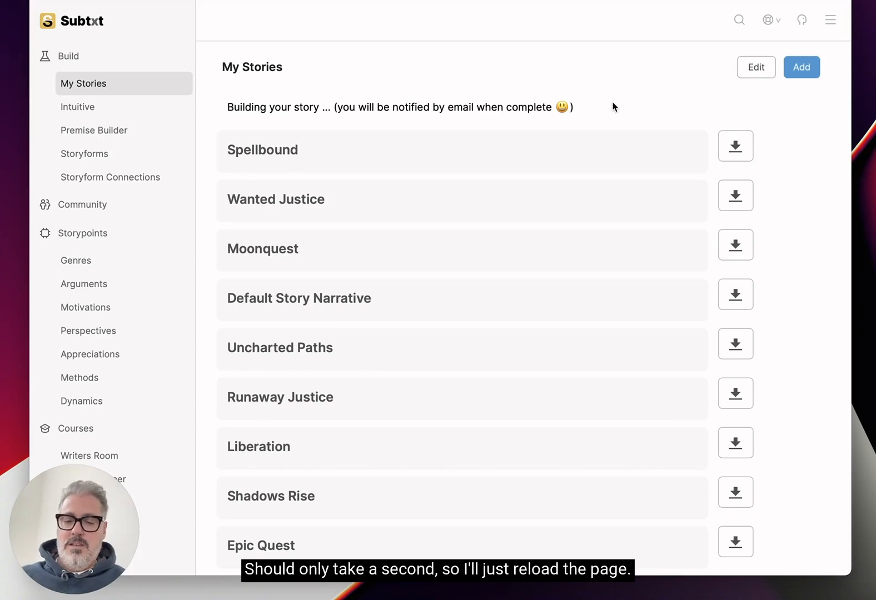
pyautogui.press('super+r')
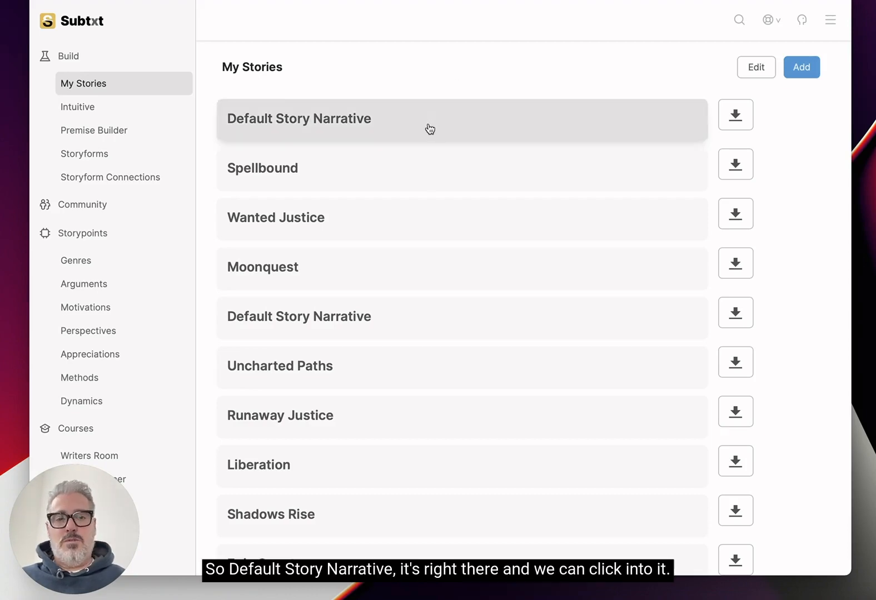
pyautogui.click(374, 133)
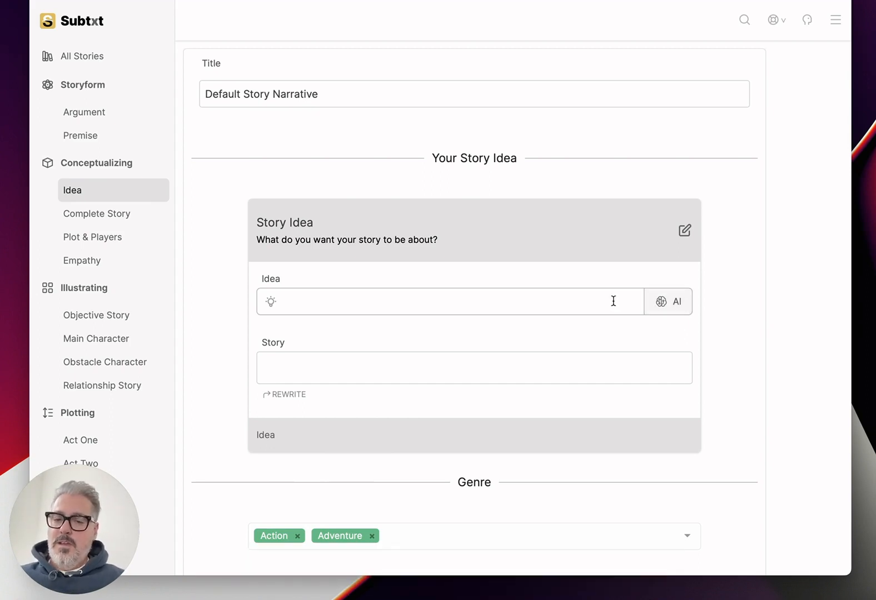
# Remove the Action and Adventure genres from the story.
pyautogui.scroll(-2, 453, 498)
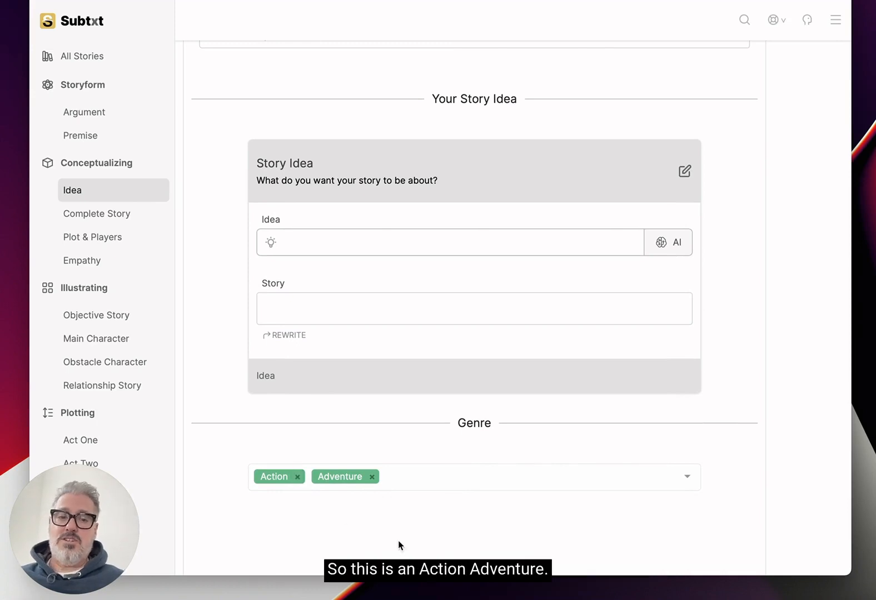
pyautogui.click(372, 477)
pyautogui.click(297, 477)
# Try Coming of Age and Comedy as the story's genres and remove both again.
pyautogui.click(324, 476)
pyautogui.write('com')
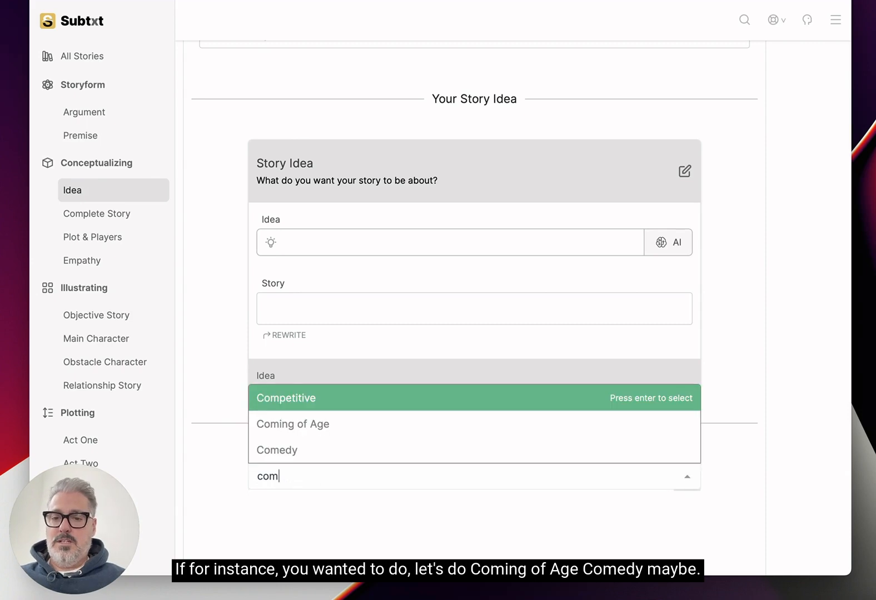
pyautogui.press('Down')
pyautogui.press('Return')
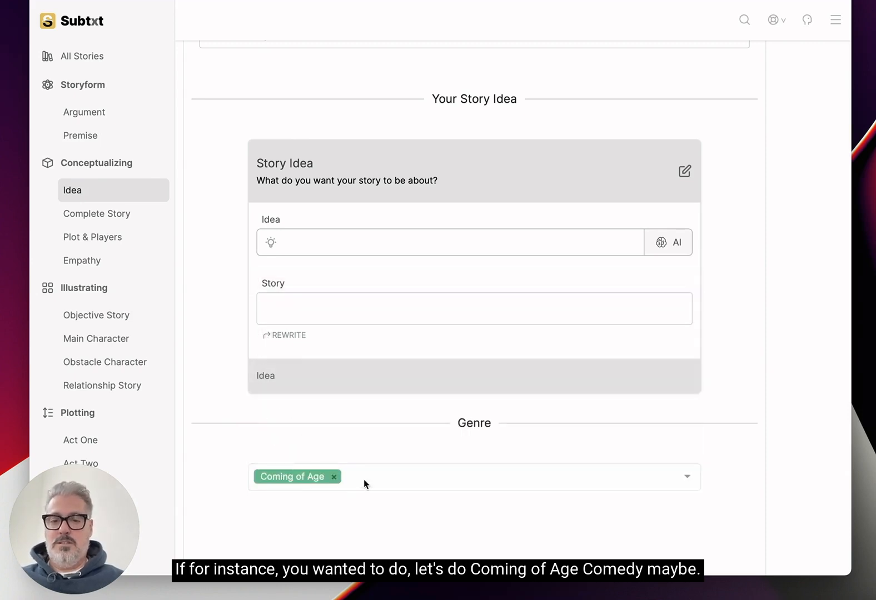
pyautogui.click(379, 480)
pyautogui.write('come')
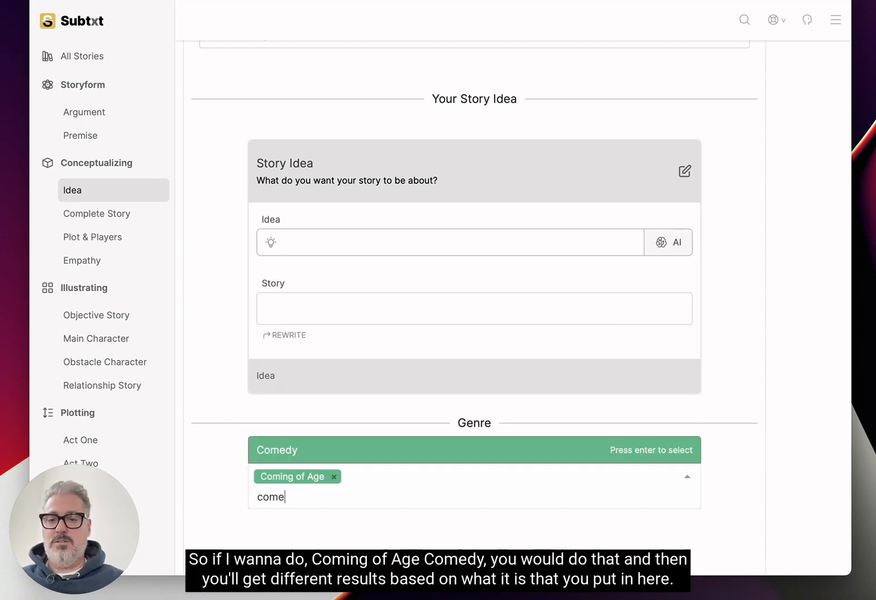
pyautogui.press('Return')
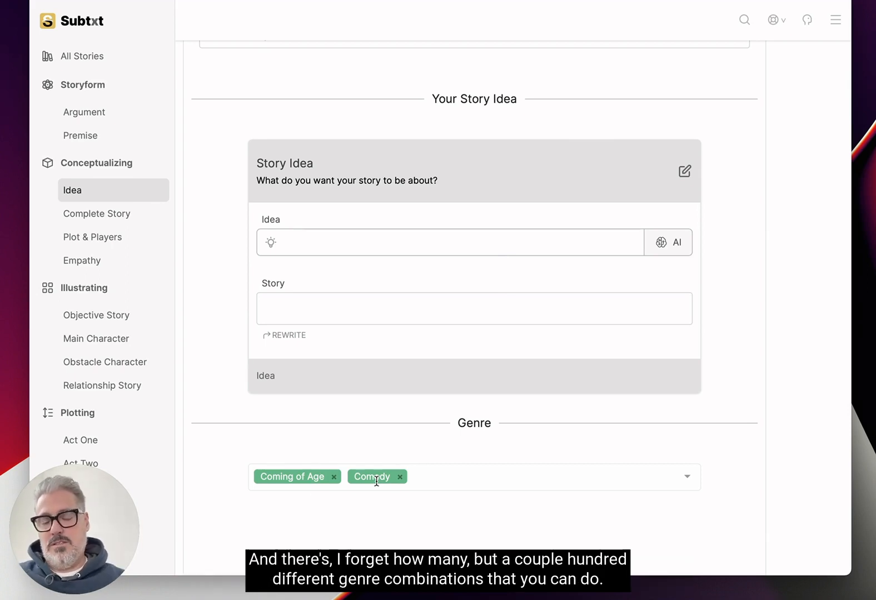
pyautogui.click(400, 477)
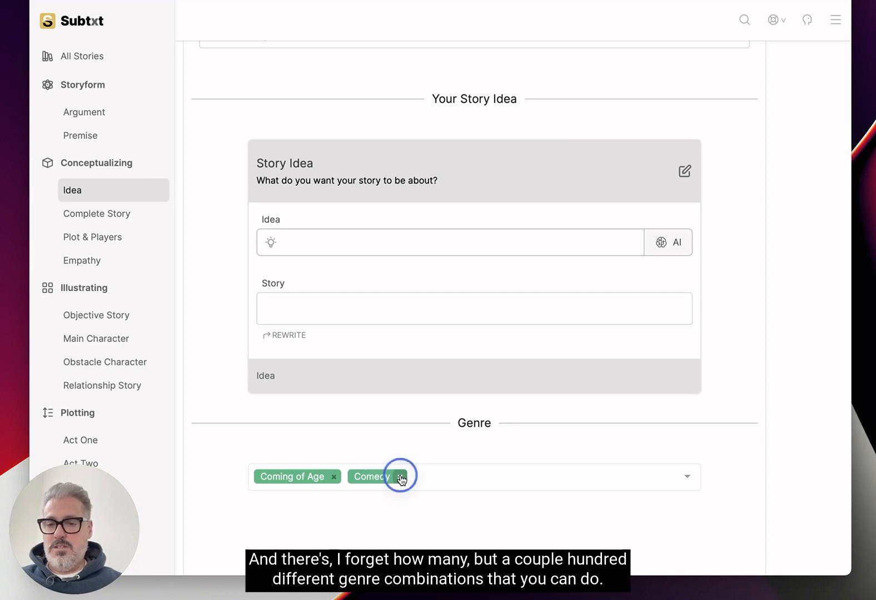
pyautogui.click(332, 478)
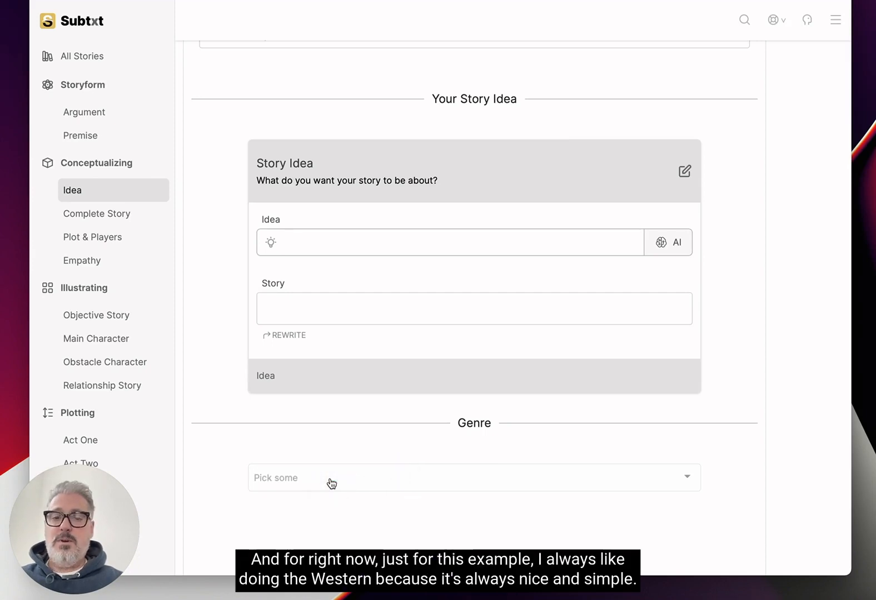
# Set the story's genres to Western and Drama.
pyautogui.click(314, 477)
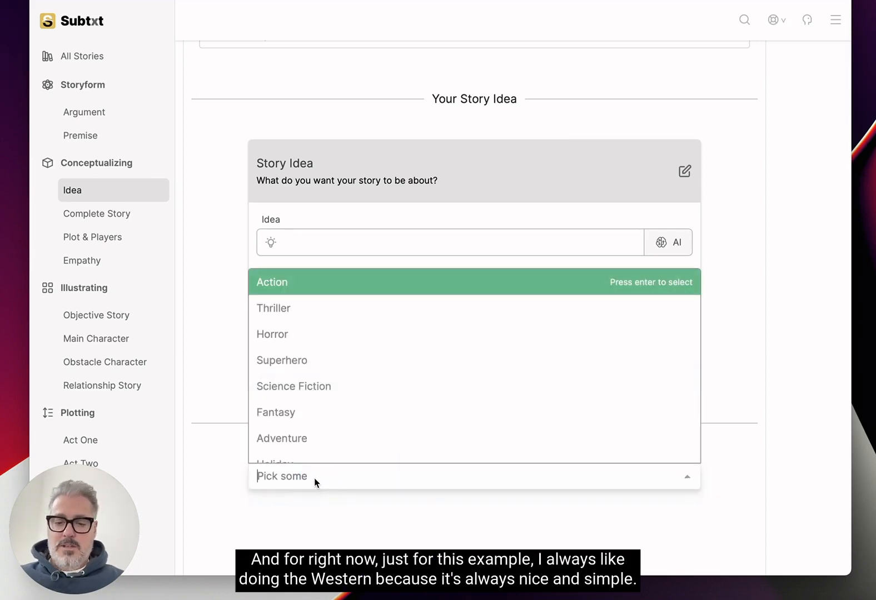
pyautogui.write('wes')
pyautogui.press('Return')
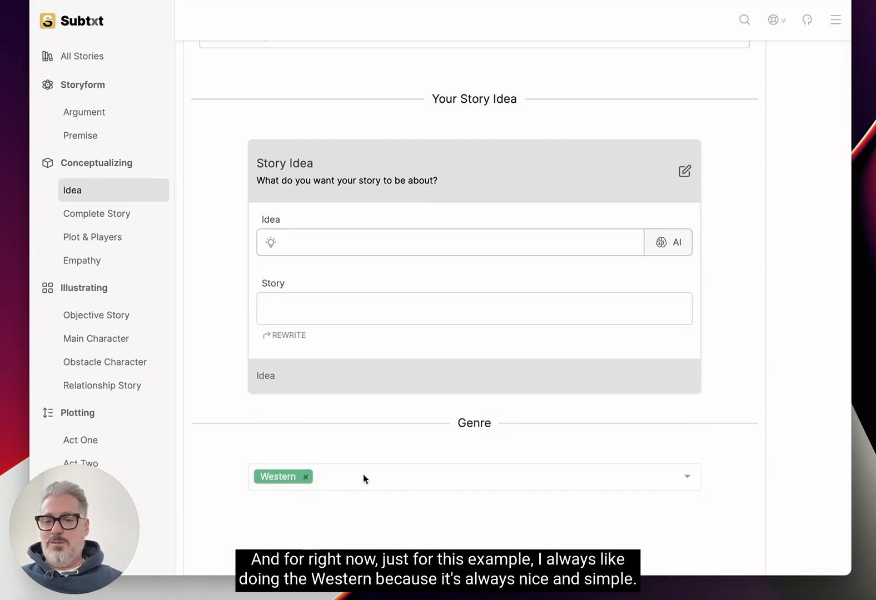
pyautogui.click(344, 475)
pyautogui.write('dr')
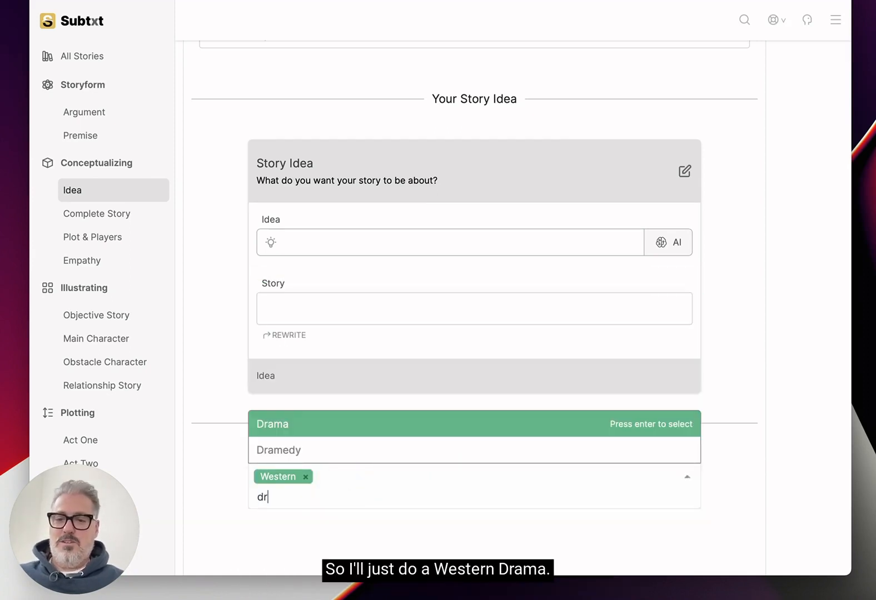
pyautogui.press('Return')
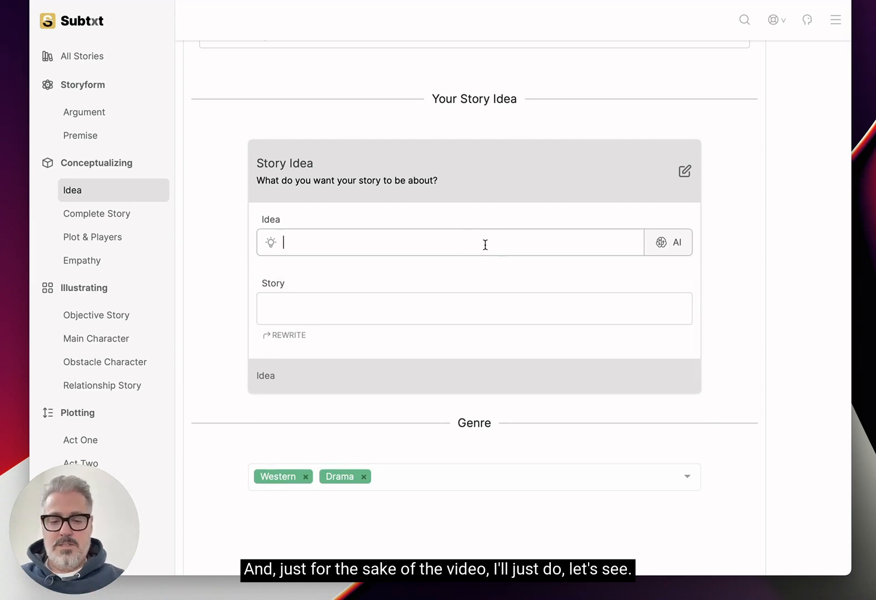
# Enter the idea "teenage siblings, brother and sister, standoff in a quiet western town over a bag of gold" and generate an AI story from it.
pyautogui.write('teenage siblings,')
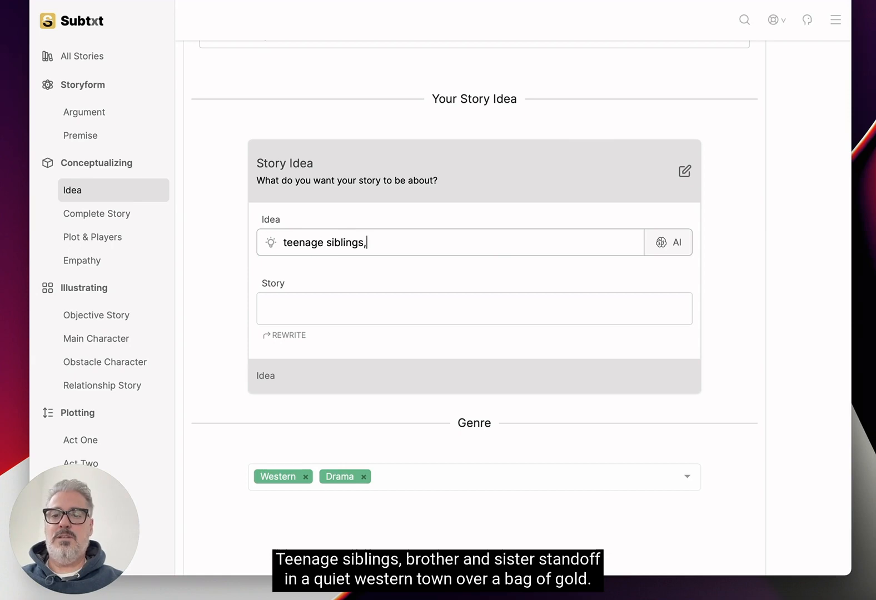
pyautogui.write(' brother and sister,')
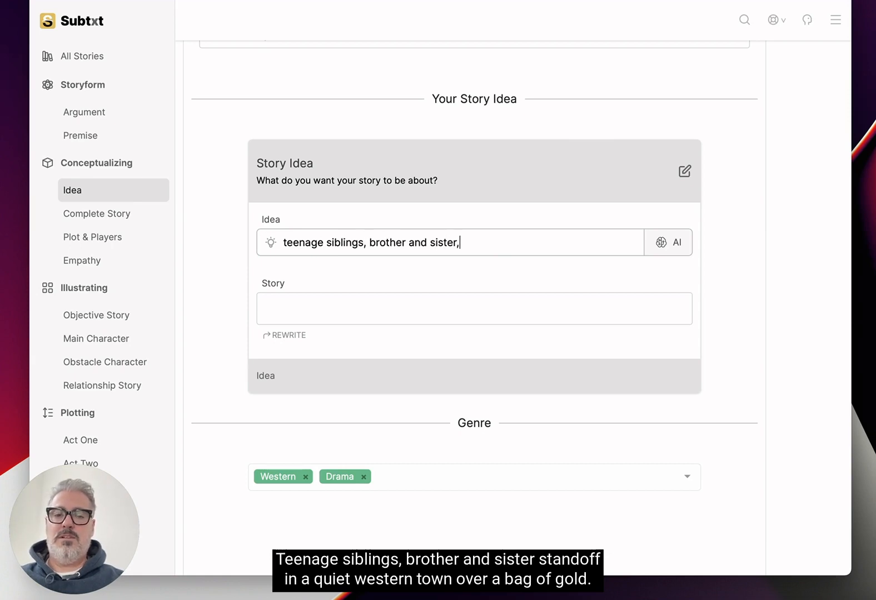
pyautogui.write(' standoff in a ')
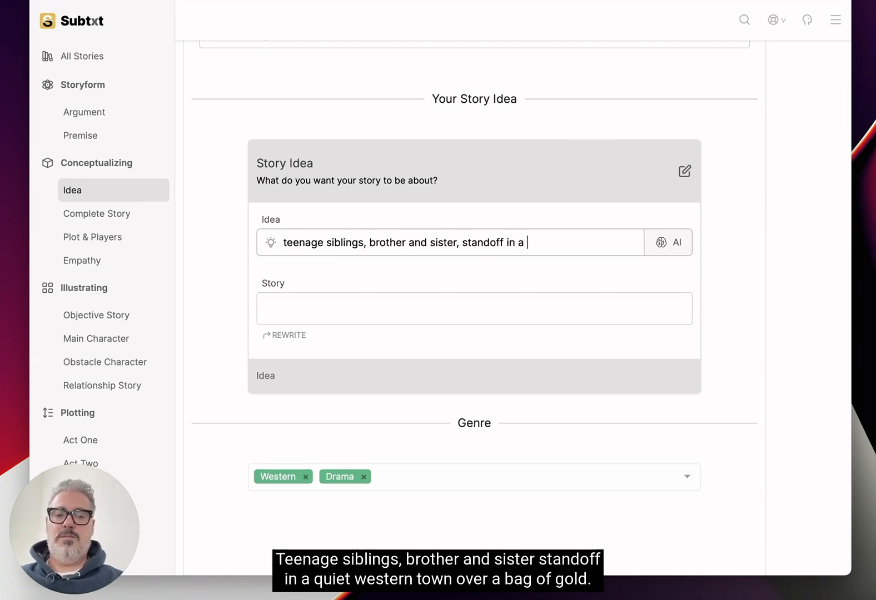
pyautogui.write('quiet western')
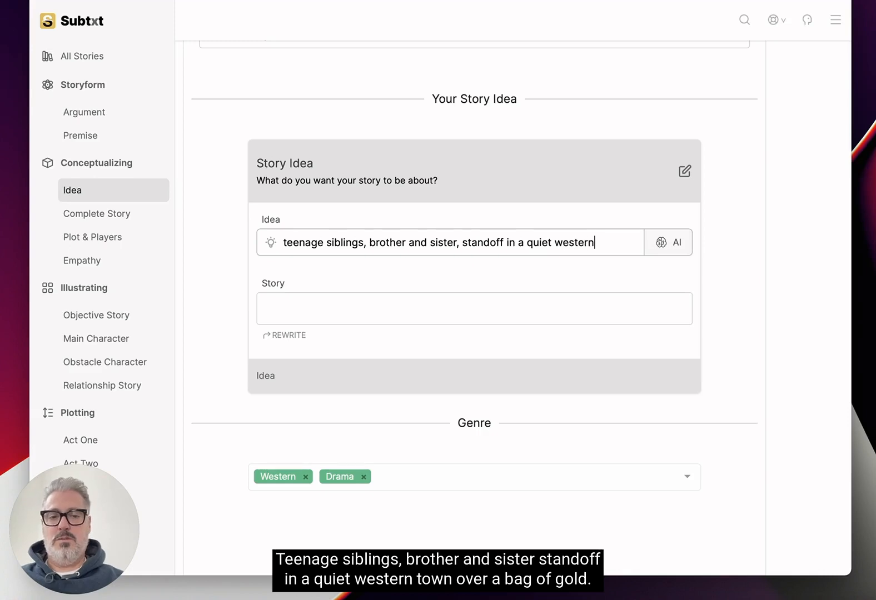
pyautogui.write(' town over a bad of')
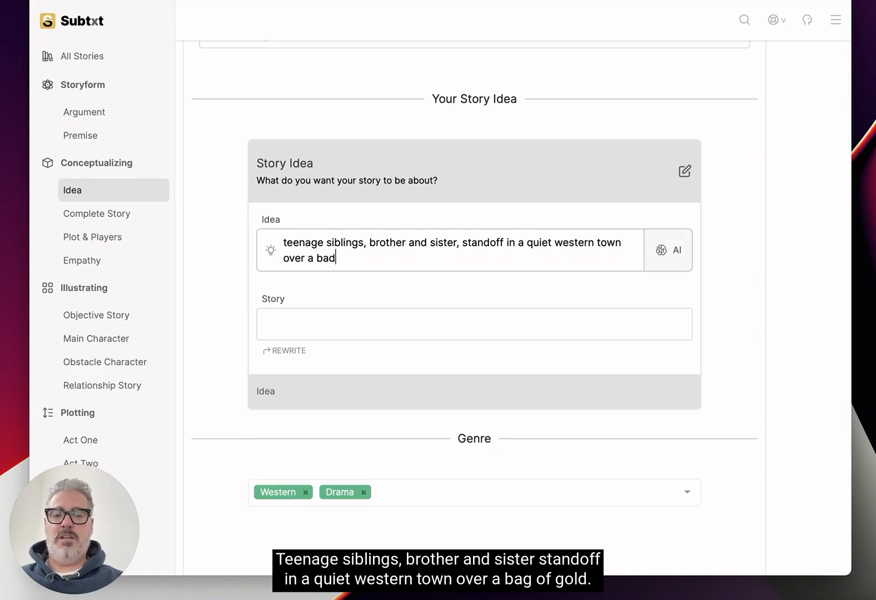
pyautogui.press('BackSpace')
pyautogui.press('BackSpace')
pyautogui.press('BackSpace')
pyautogui.press('BackSpace')
pyautogui.write('g o')
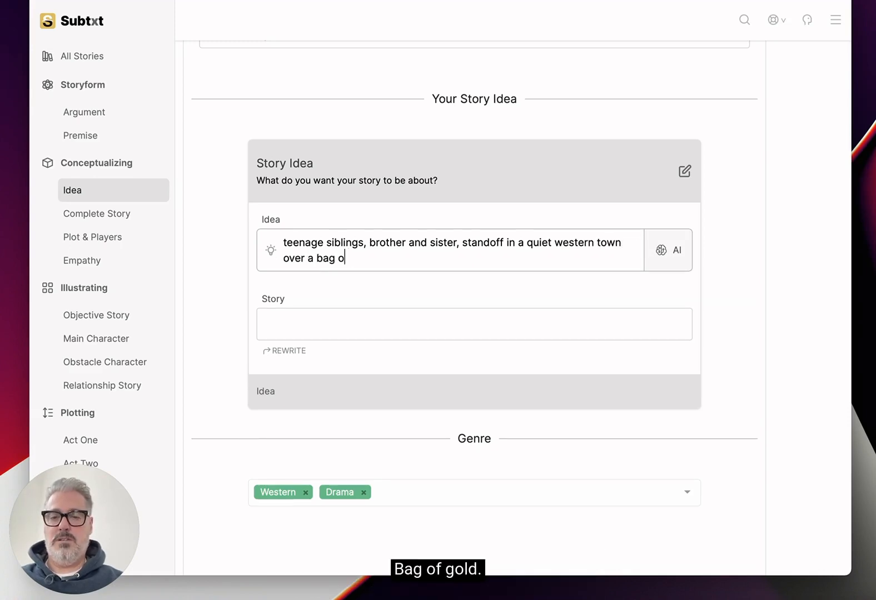
pyautogui.write('f gold')
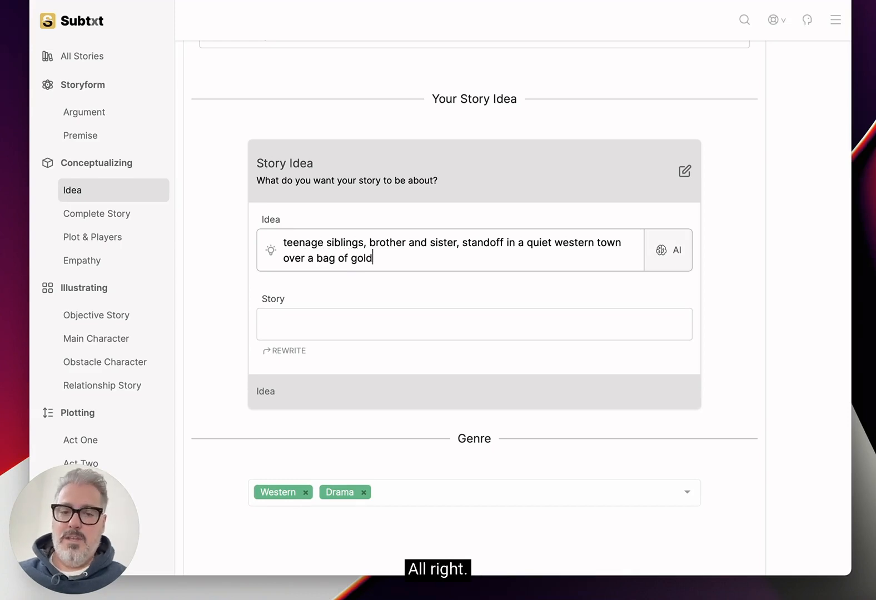
pyautogui.click(668, 253)
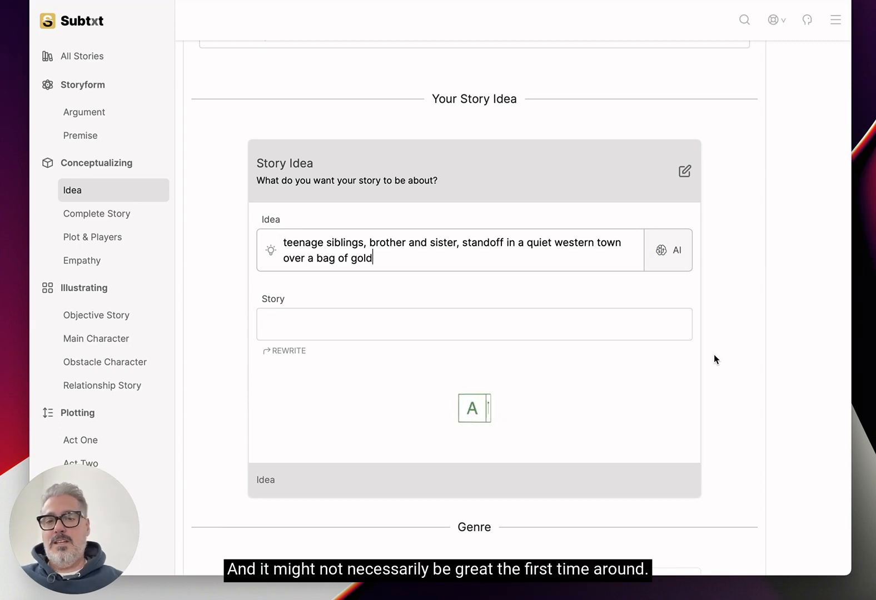
# Add the brainstormed text about the siblings and the bag of gold as the story and start brainstorming a complete story.
pyautogui.scroll(-1, 714, 355)
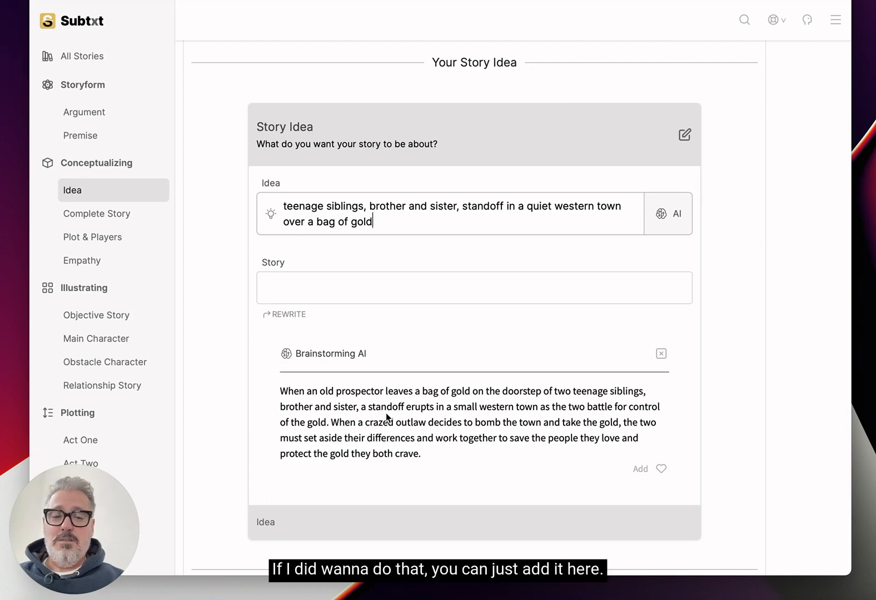
pyautogui.click(660, 468)
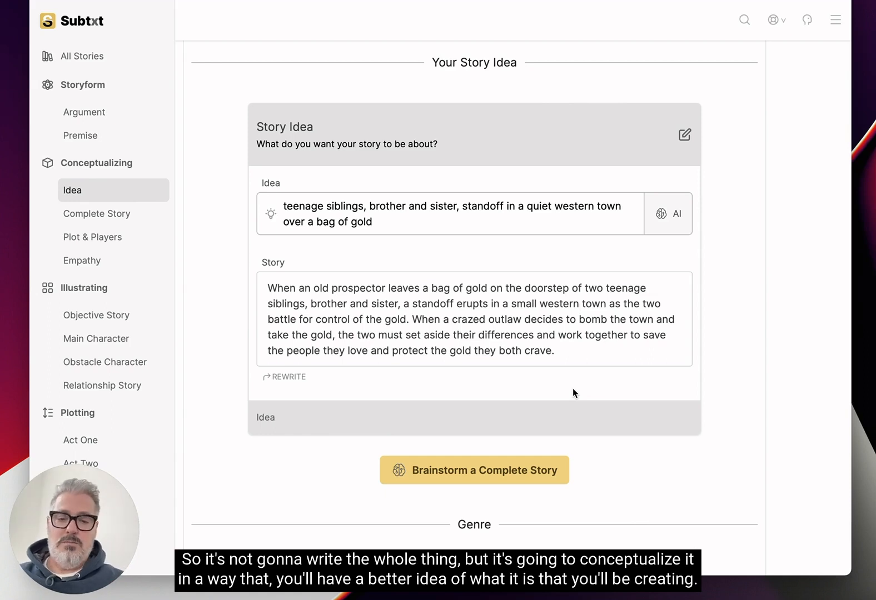
pyautogui.click(518, 469)
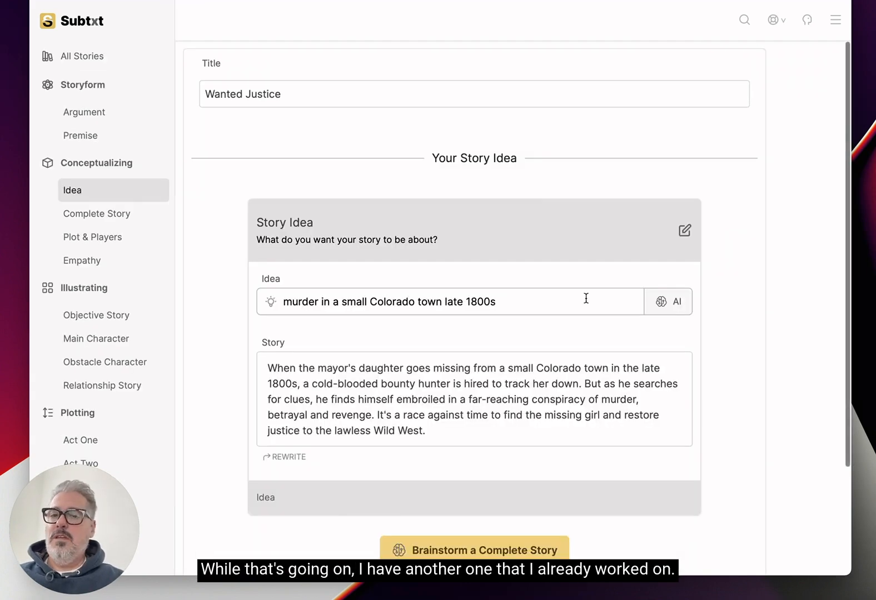
# Review the Wanted Justice story's idea and genres, along with its complete story and separate throughlines.
pyautogui.scroll(-1, 585, 299)
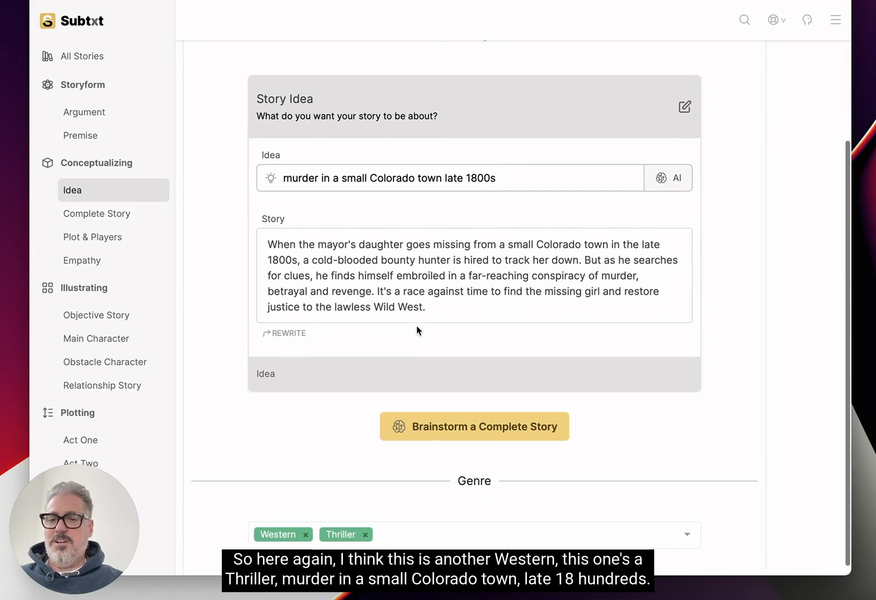
pyautogui.scroll(2, 417, 326)
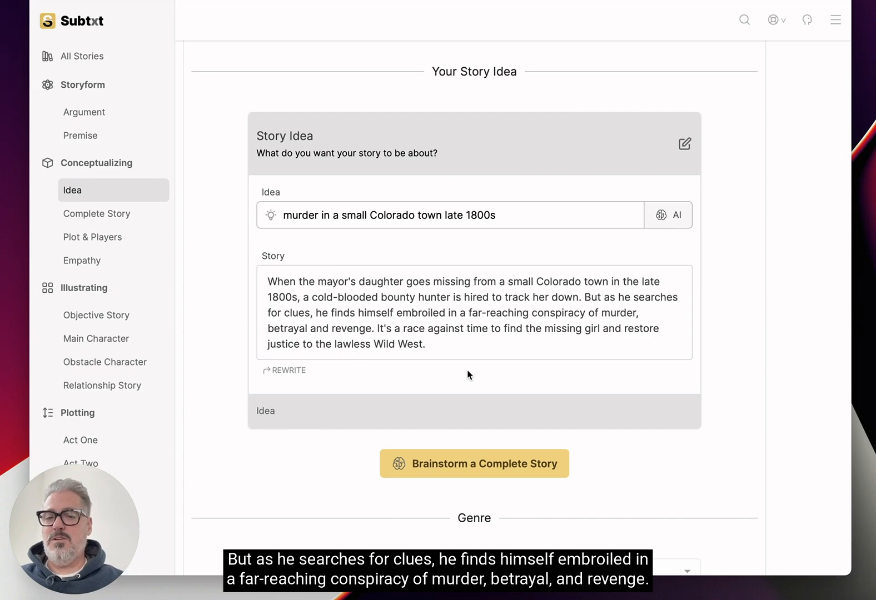
pyautogui.scroll(-2, 467, 375)
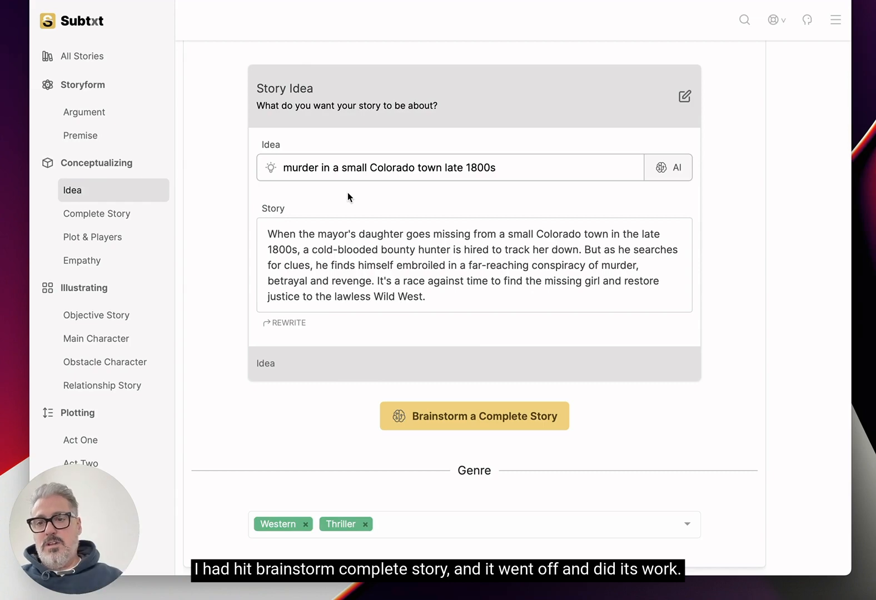
pyautogui.click(107, 220)
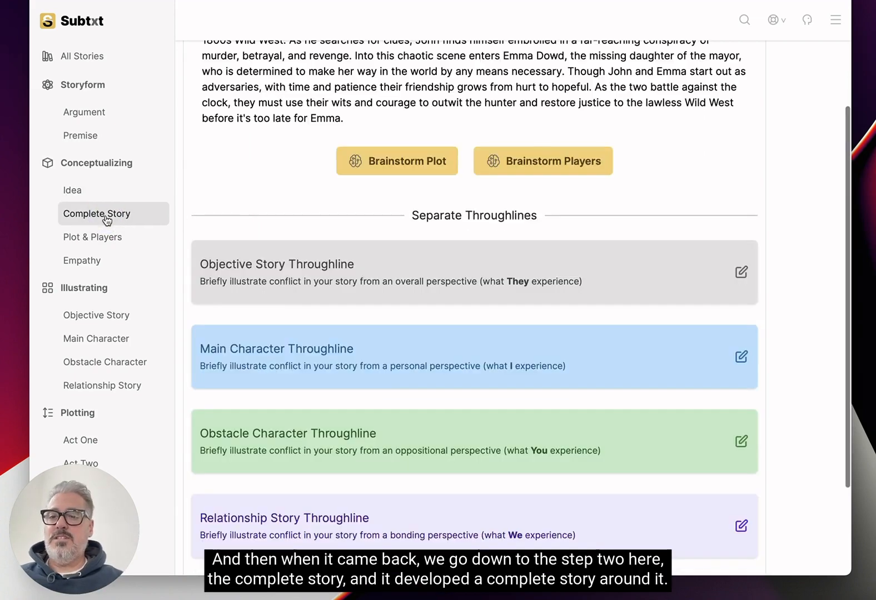
pyautogui.scroll(3, 339, 246)
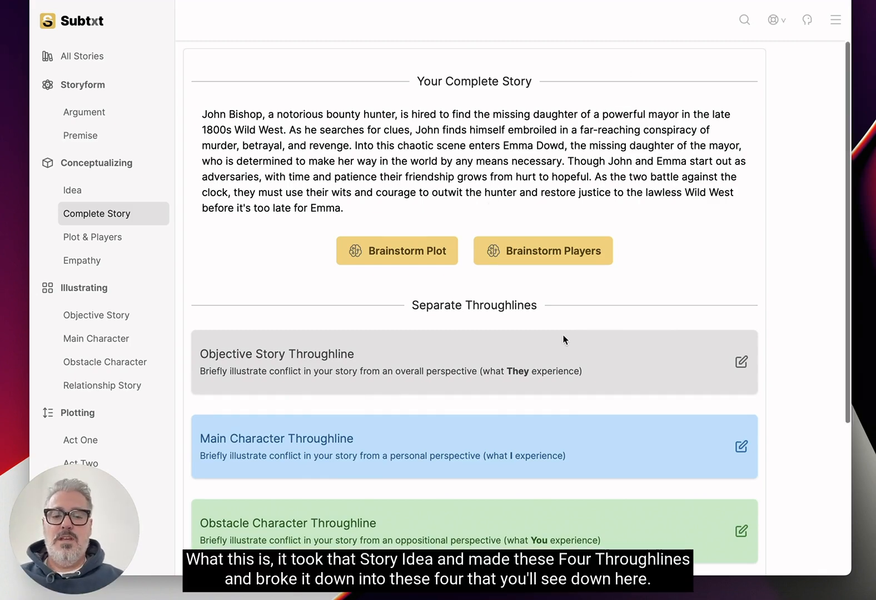
pyautogui.scroll(-3, 562, 333)
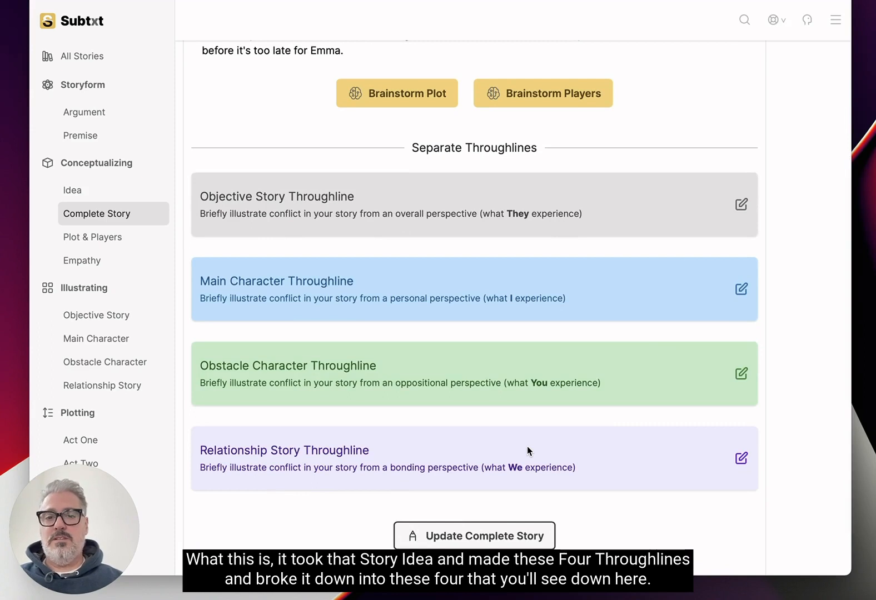
pyautogui.scroll(3, 527, 478)
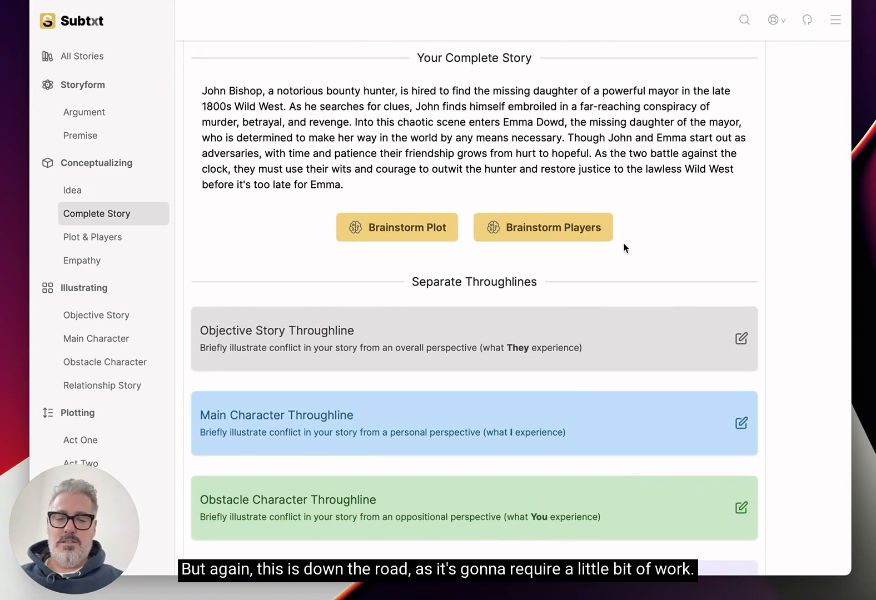
pyautogui.scroll(-3, 625, 248)
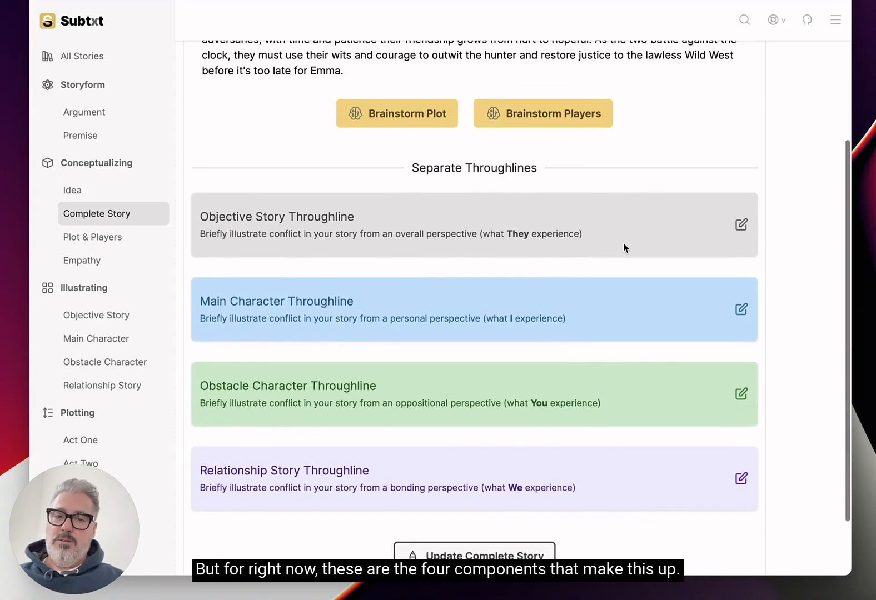
pyautogui.scroll(4, 613, 201)
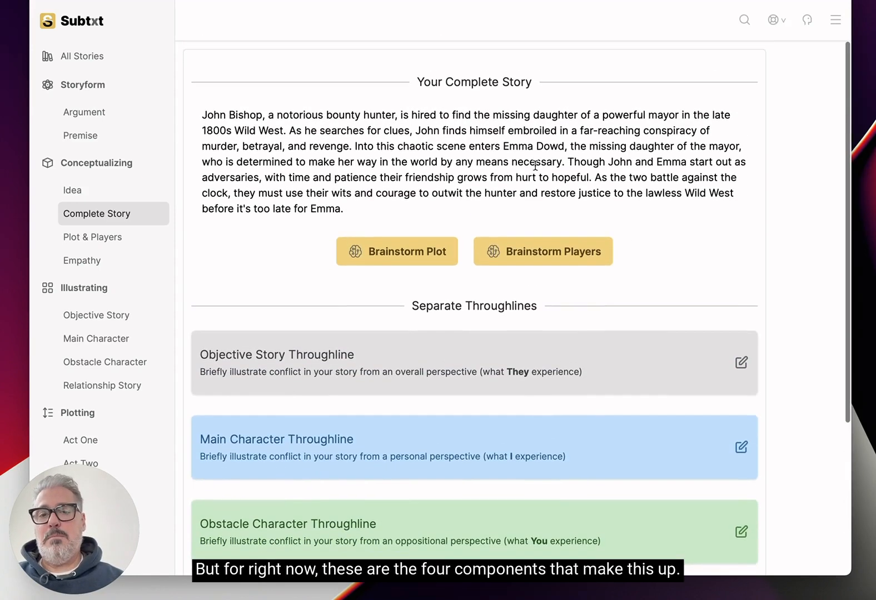
# Review the Objective Story throughline and the Main Character throughline's name, idea and text.
pyautogui.click(741, 362)
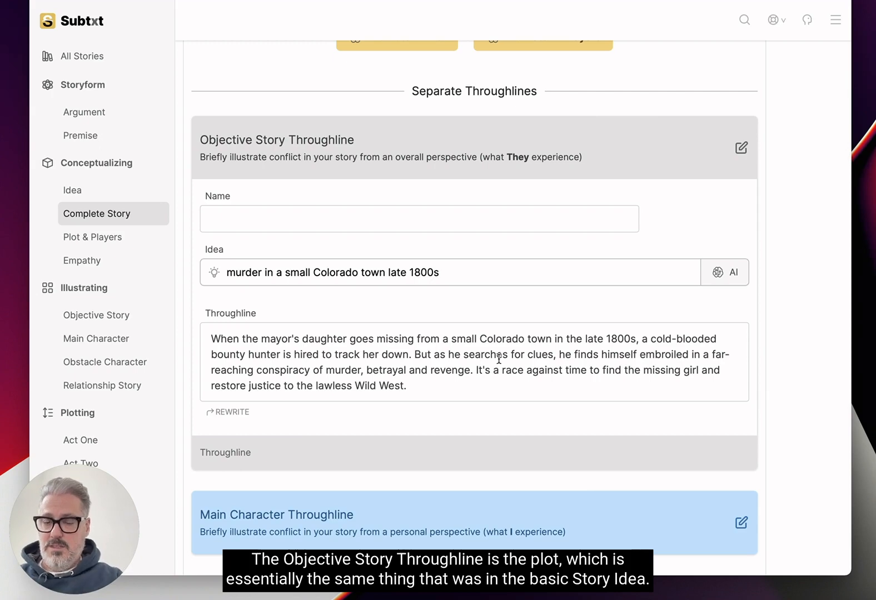
pyautogui.click(743, 147)
pyautogui.click(740, 237)
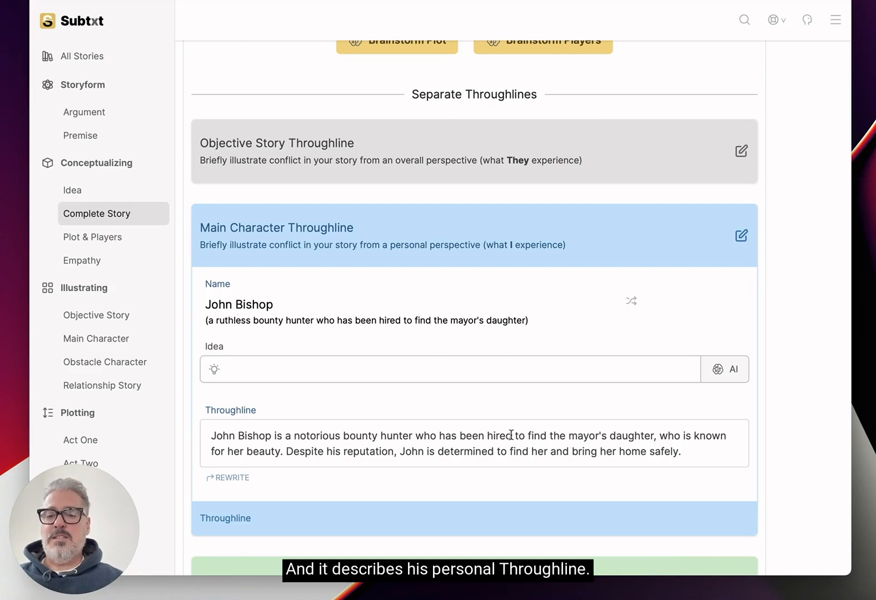
pyautogui.scroll(-5, 511, 435)
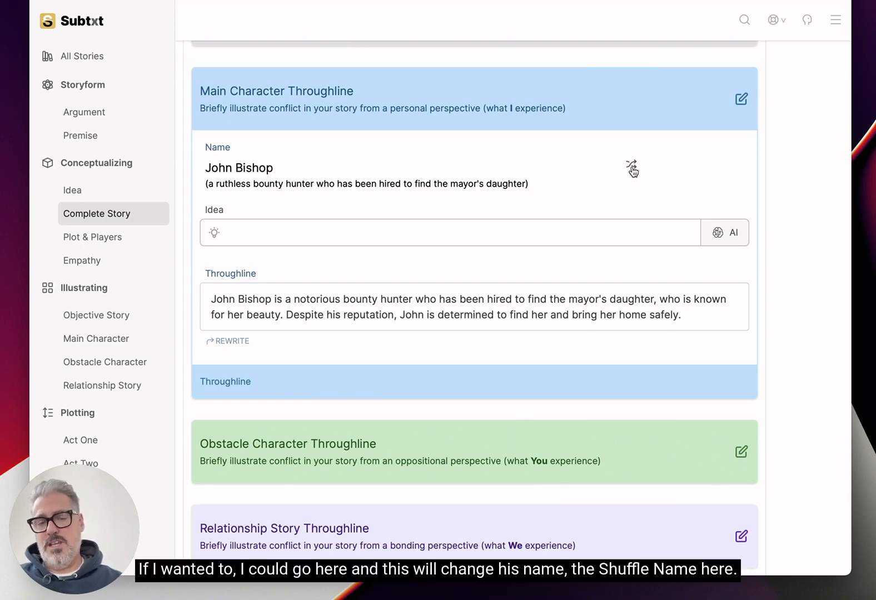
pyautogui.click(513, 226)
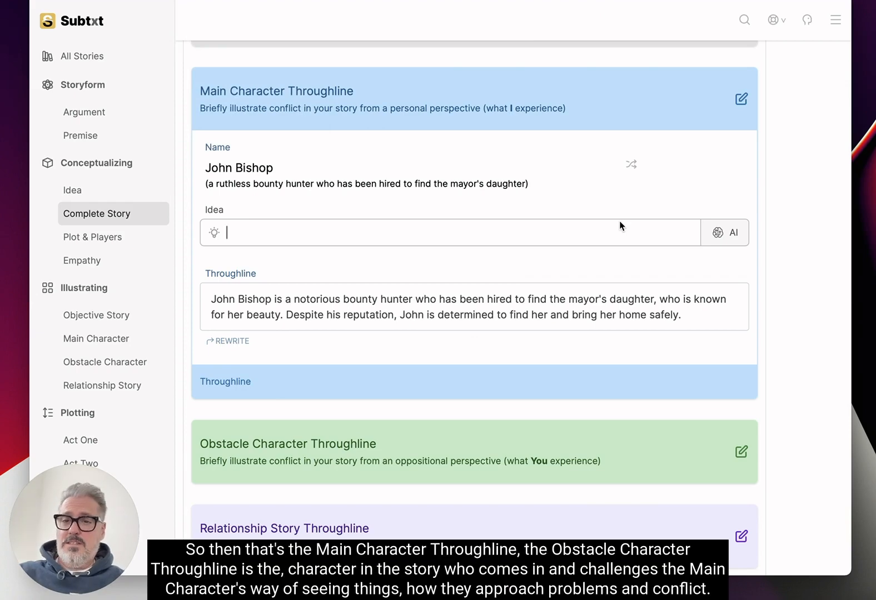
pyautogui.click(741, 99)
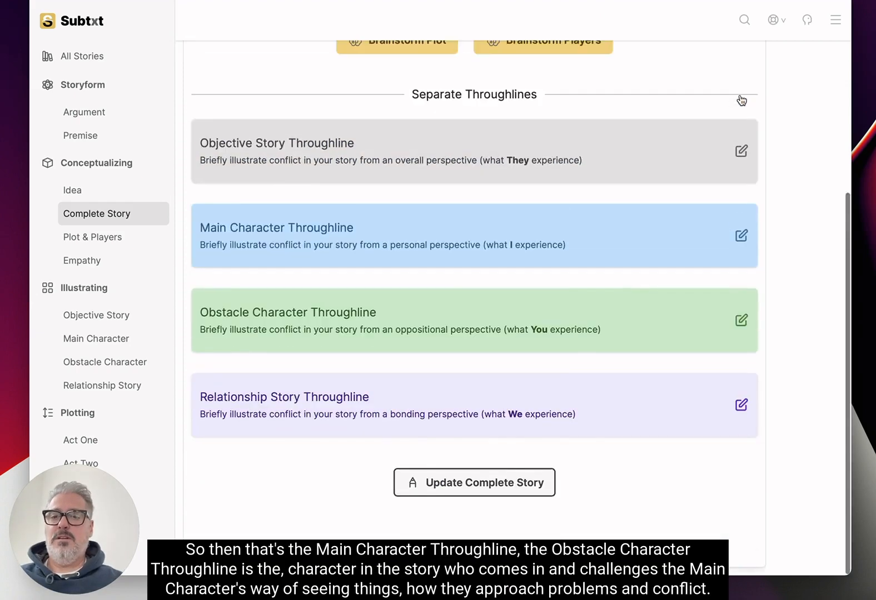
# Review the Obstacle Character throughline and the Relationship Story throughline, including their names and texts.
pyautogui.click(738, 332)
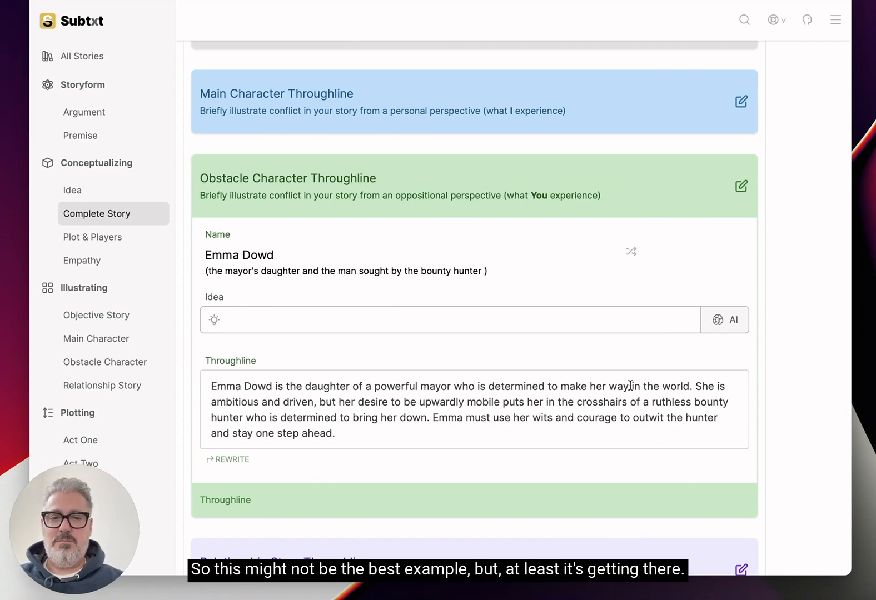
pyautogui.scroll(-3, 630, 385)
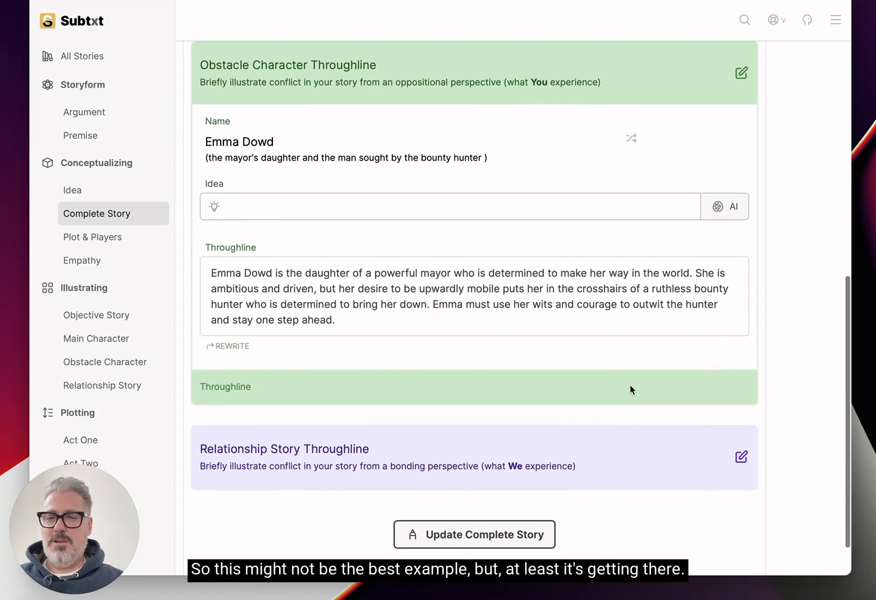
pyautogui.scroll(3, 630, 384)
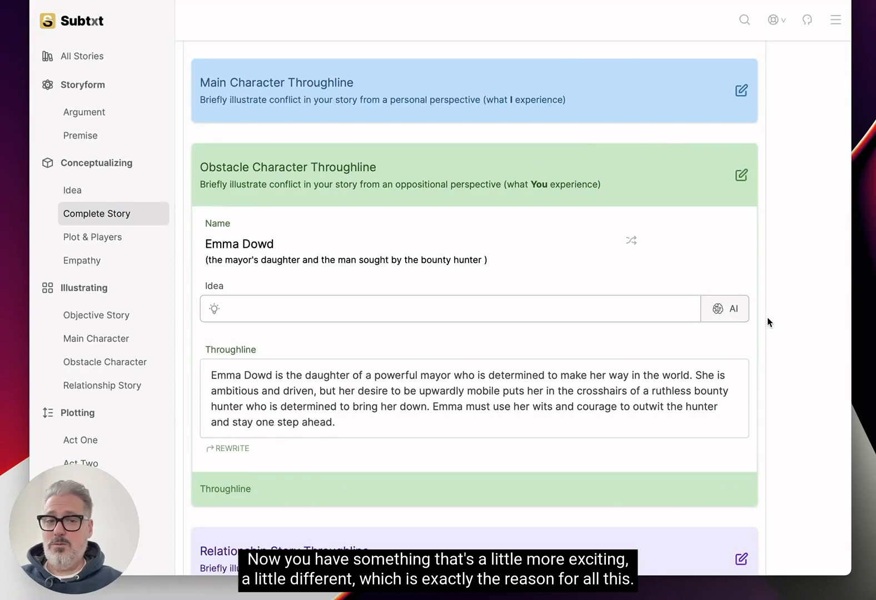
pyautogui.click(742, 177)
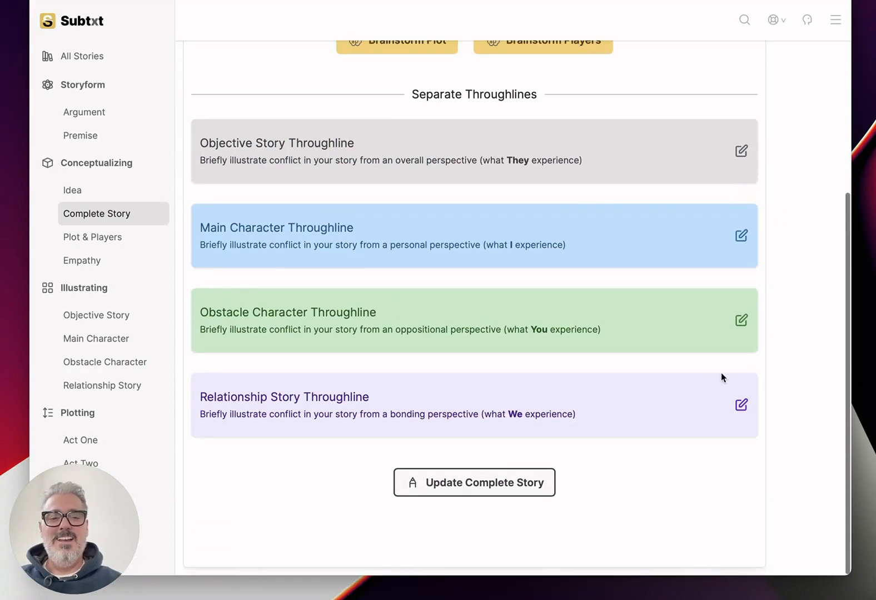
pyautogui.click(741, 408)
pyautogui.scroll(-5, 656, 350)
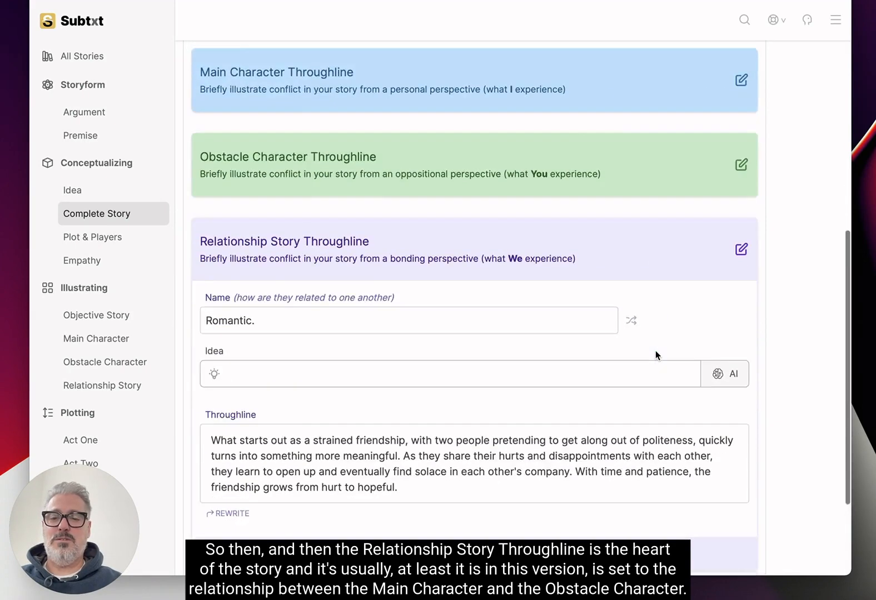
pyautogui.scroll(-2, 655, 350)
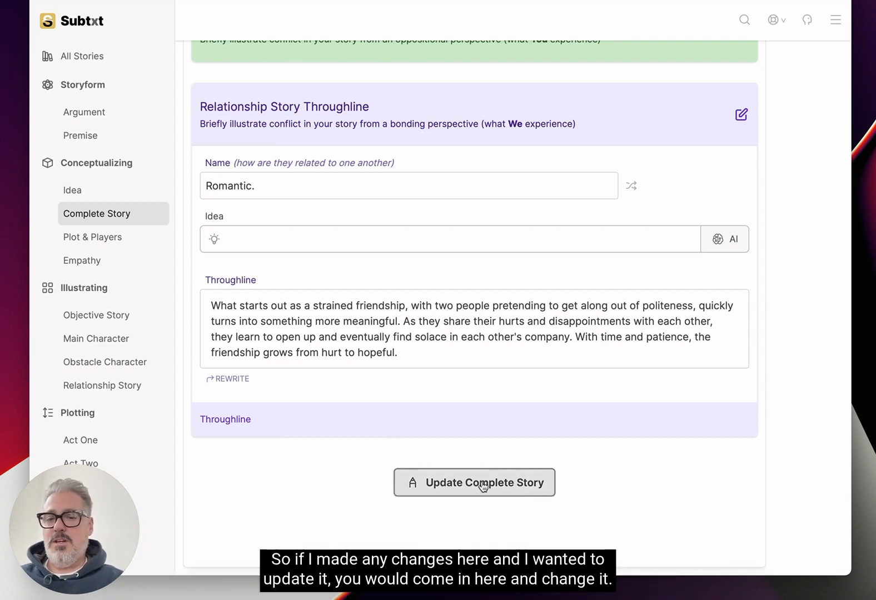
pyautogui.scroll(5, 508, 303)
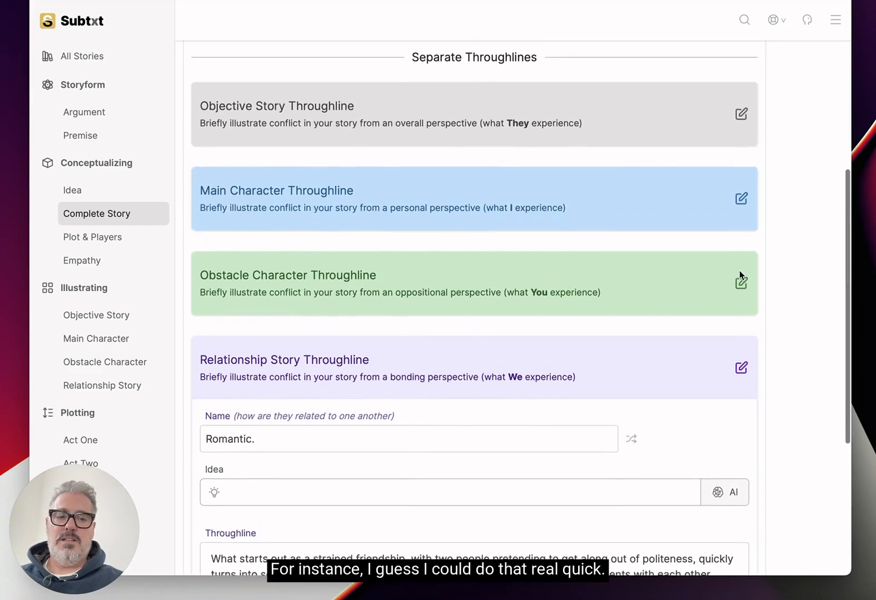
# Enter the Main Character idea "no one can tell whether or not John is good or evil" and brainstorm a throughline from it with AI.
pyautogui.click(739, 282)
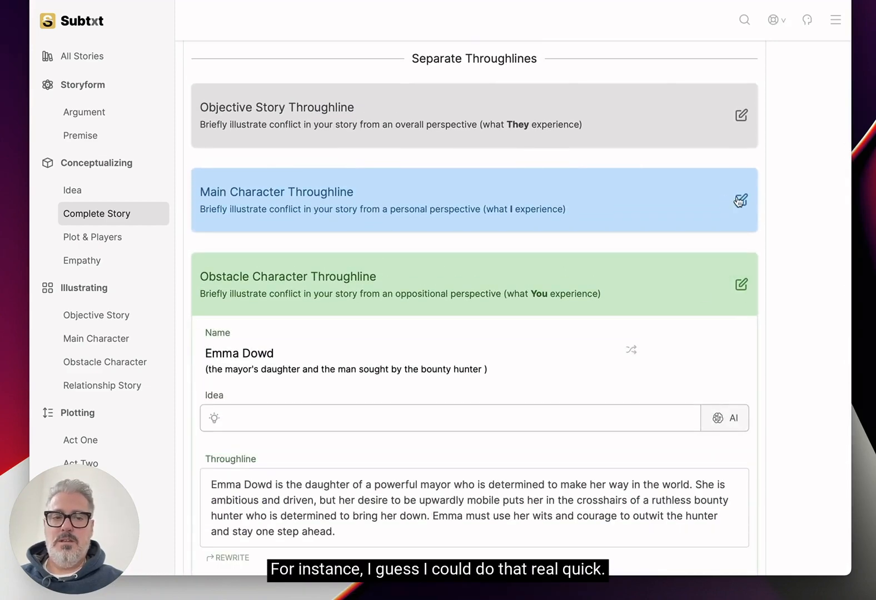
pyautogui.click(742, 200)
pyautogui.scroll(-3, 668, 178)
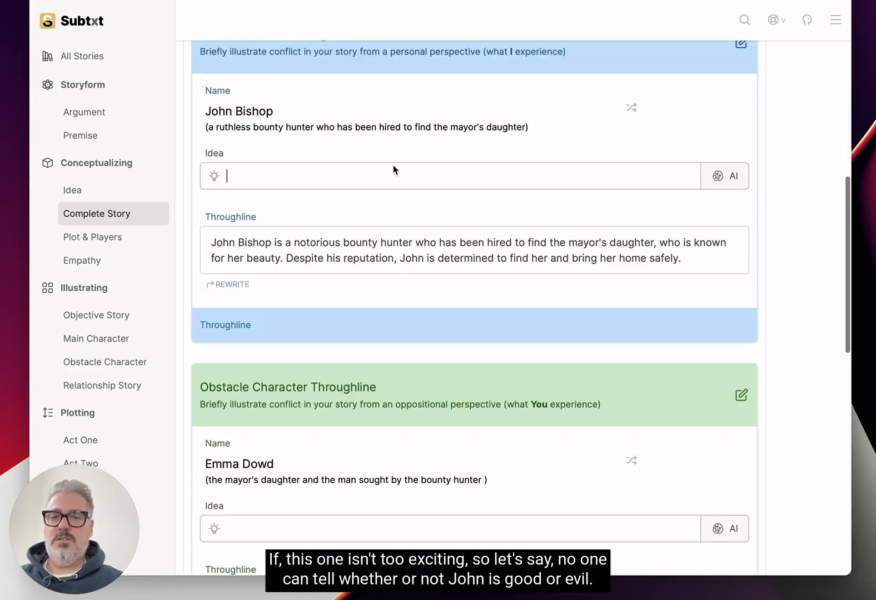
pyautogui.click(483, 178)
pyautogui.write('no one can t')
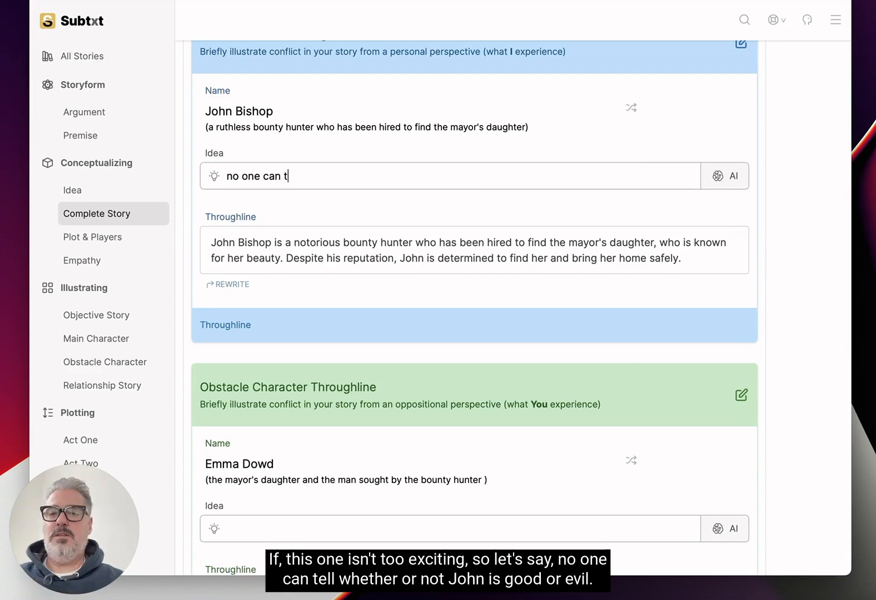
pyautogui.write('ell whether or not ')
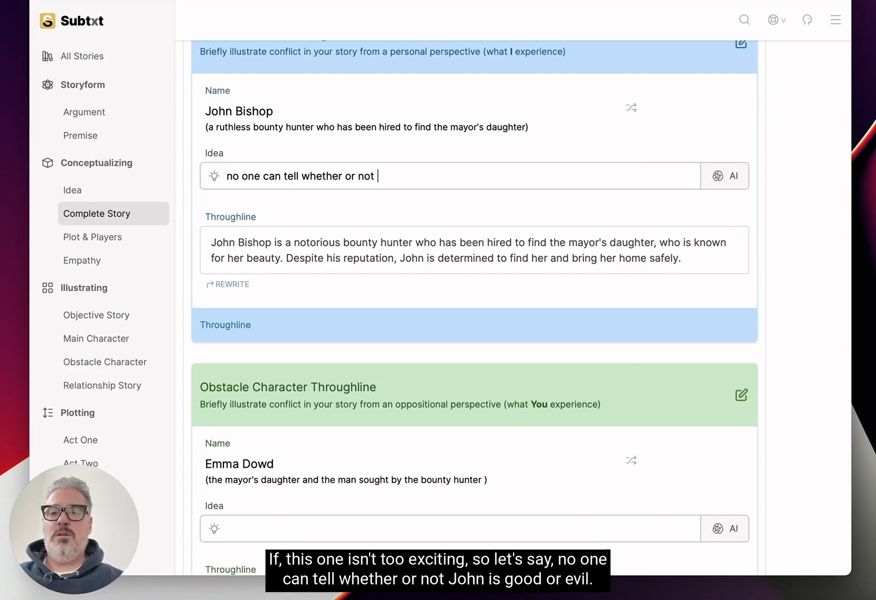
pyautogui.write('John is')
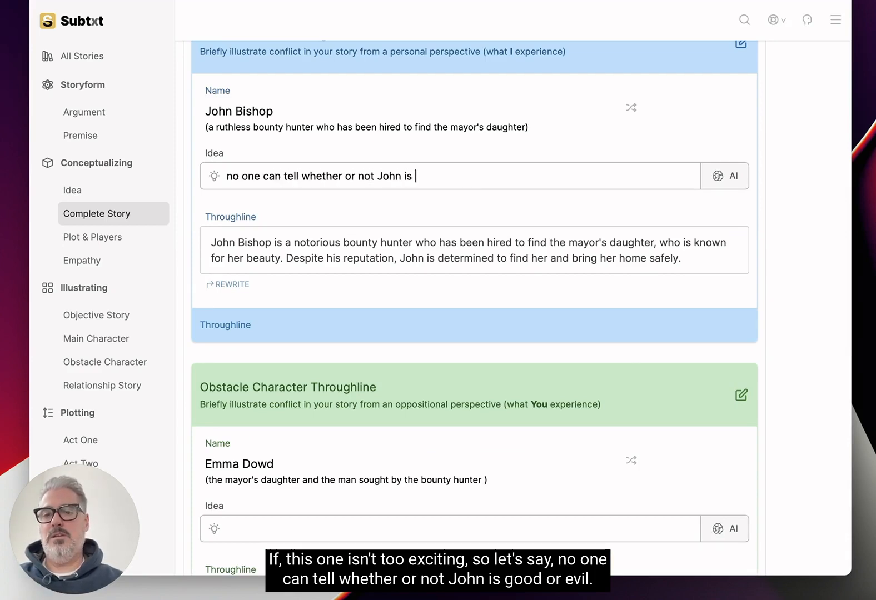
pyautogui.write(' good ')
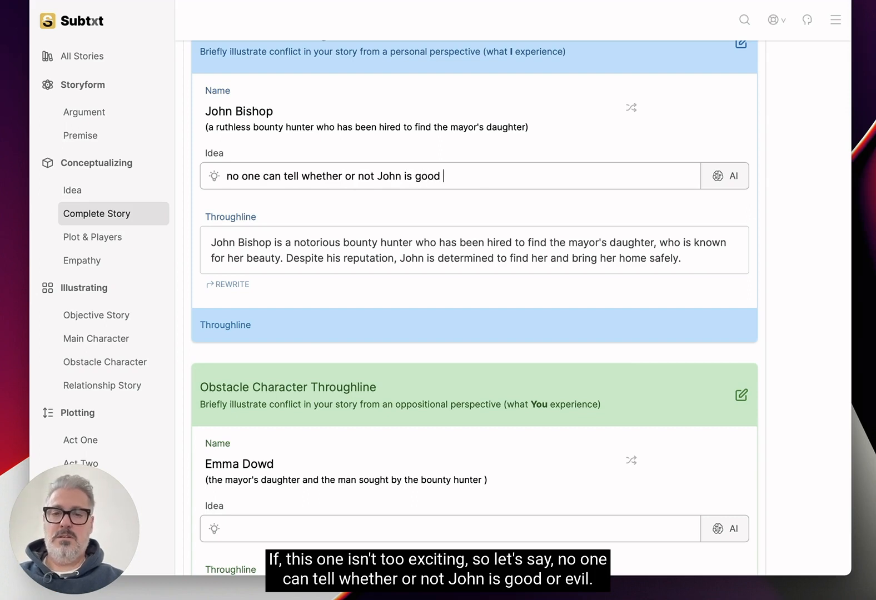
pyautogui.write('or evil')
pyautogui.press('Return')
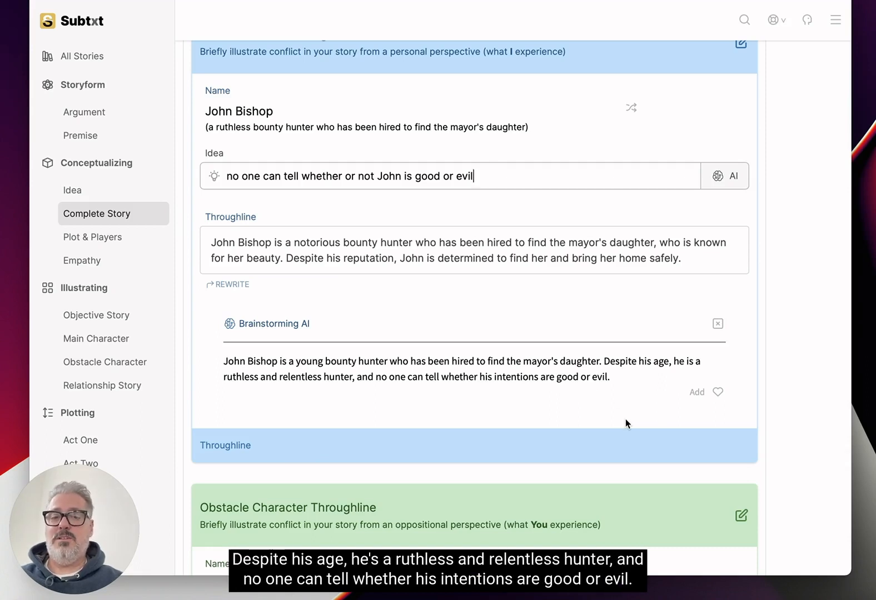
# Add the brainstormed text to the Main Character throughline and delete the original paragraph about the notorious bounty hunter.
pyautogui.click(718, 392)
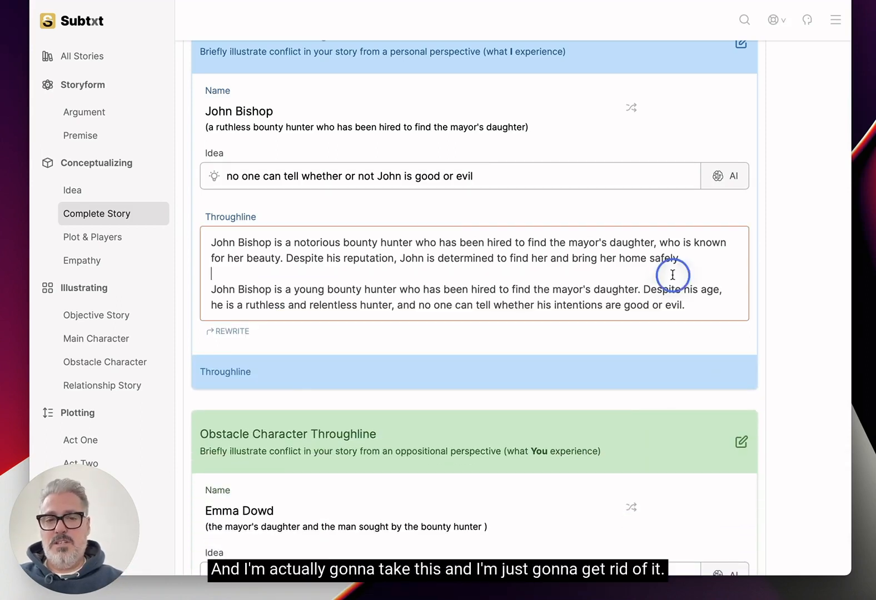
pyautogui.moveTo(672, 275); pyautogui.dragTo(441, 212)
pyautogui.click(441, 211)
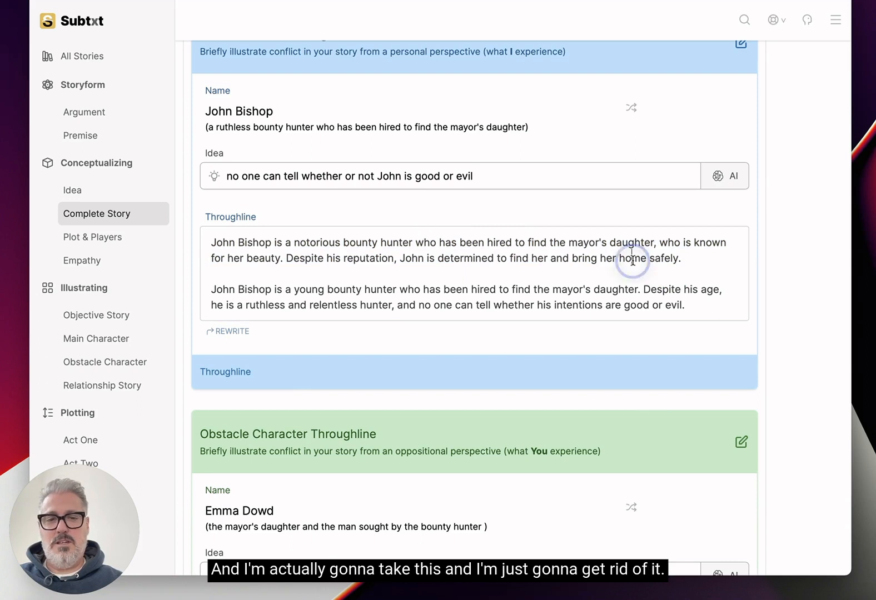
pyautogui.moveTo(687, 261); pyautogui.dragTo(196, 233)
pyautogui.press('BackSpace')
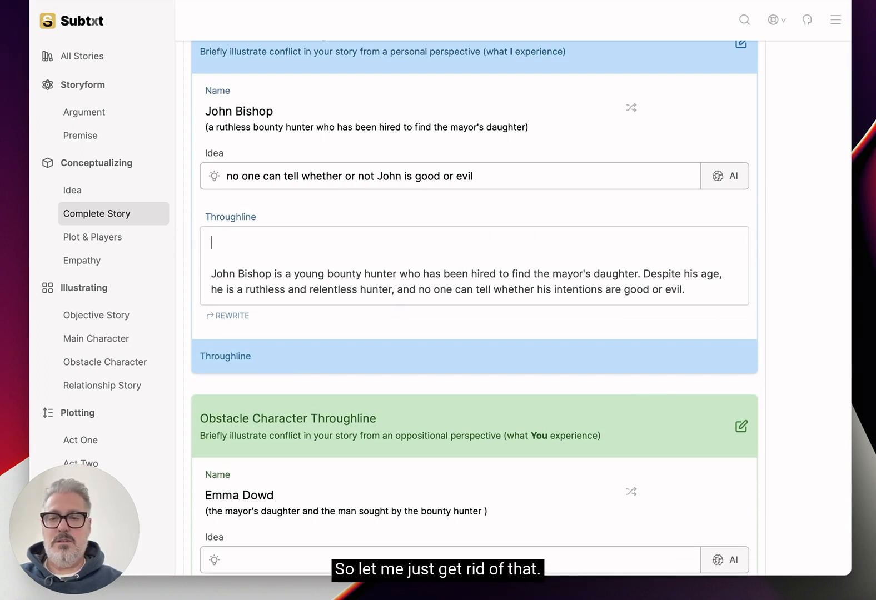
pyautogui.press('BackSpace')
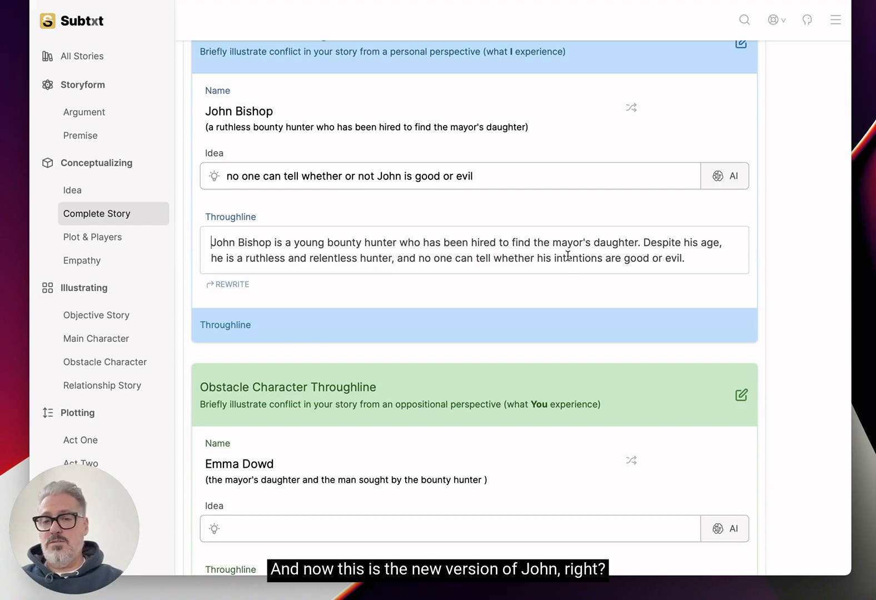
# Update the complete story from the revised throughlines and replace the existing text with the AI version.
pyautogui.scroll(6, 567, 255)
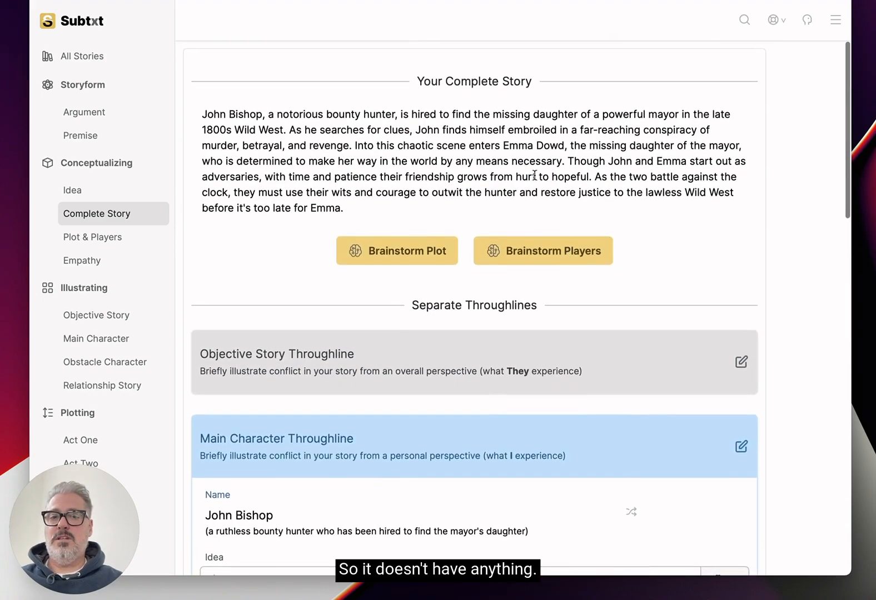
pyautogui.scroll(-18, 520, 161)
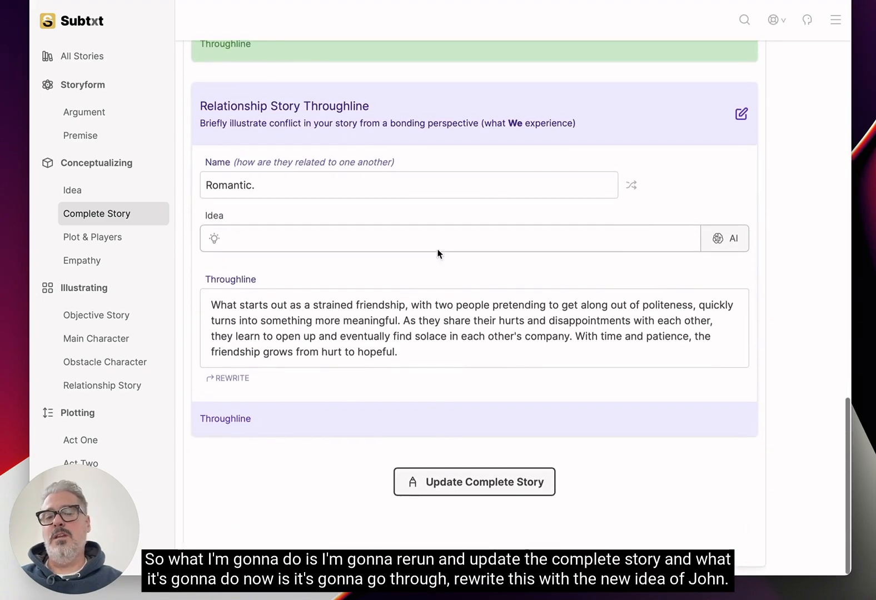
pyautogui.click(470, 483)
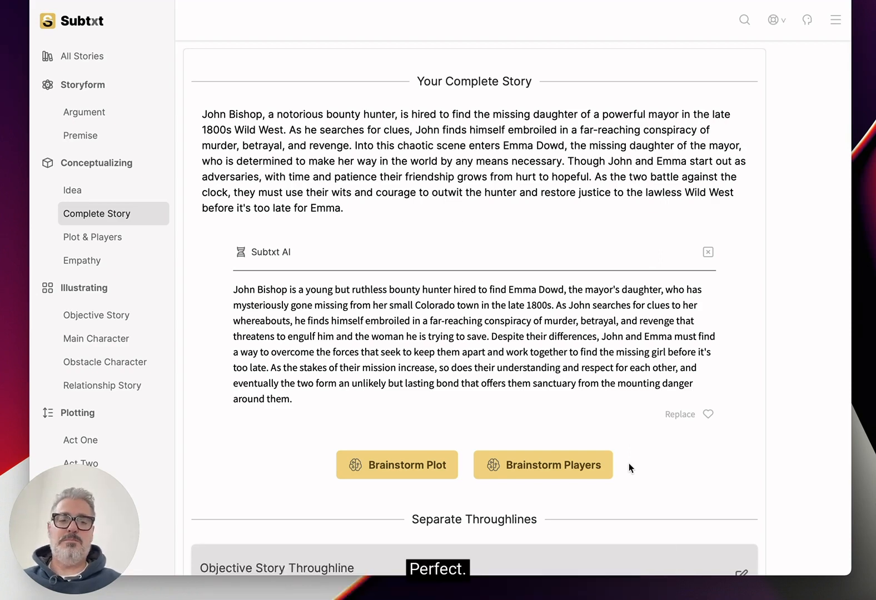
pyautogui.click(707, 414)
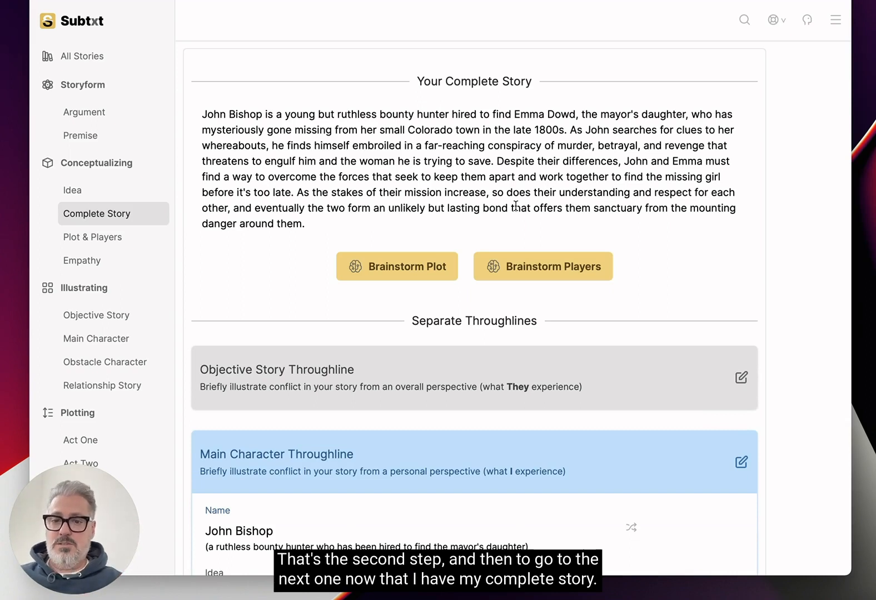
# Collapse the Main Character throughline and review the Objective Story throughline's idea and plot text.
pyautogui.click(741, 467)
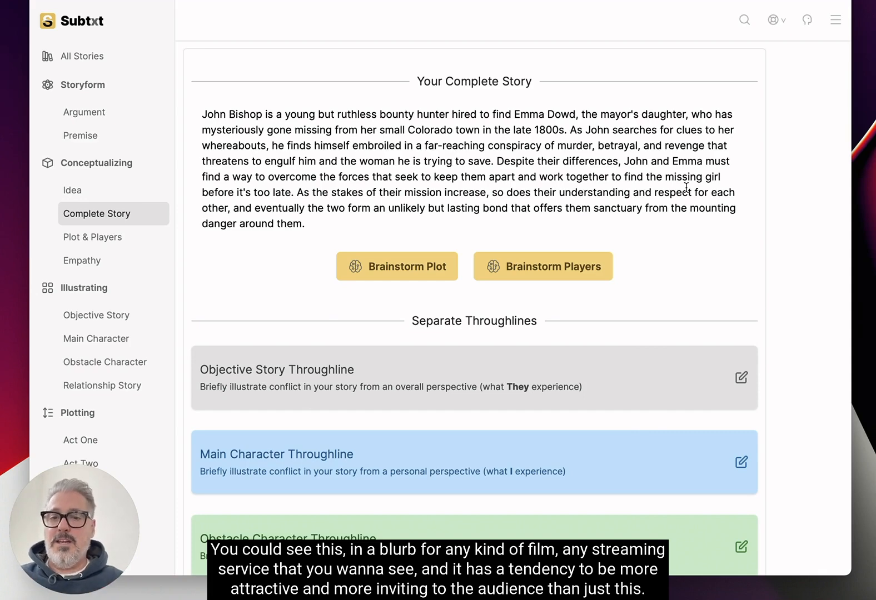
pyautogui.click(742, 380)
pyautogui.scroll(-5, 742, 381)
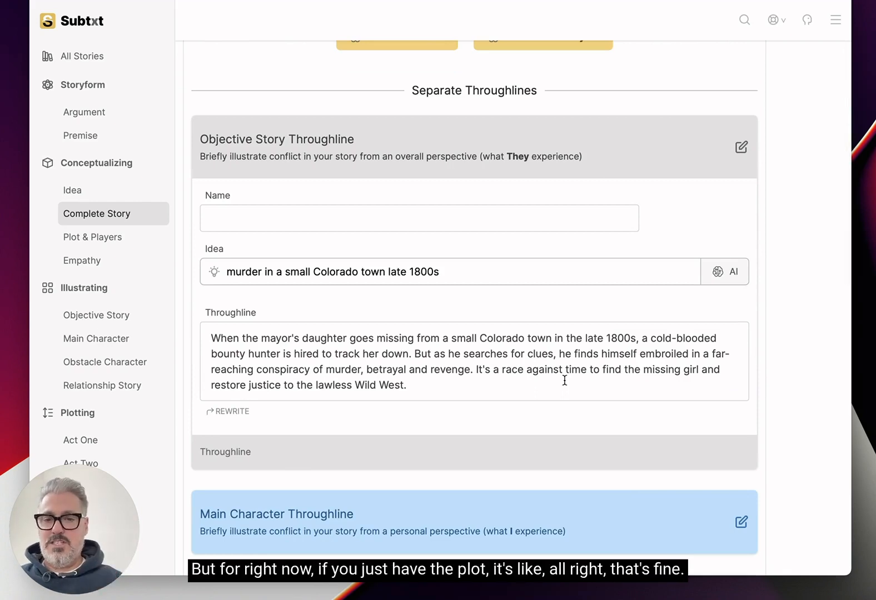
pyautogui.click(739, 145)
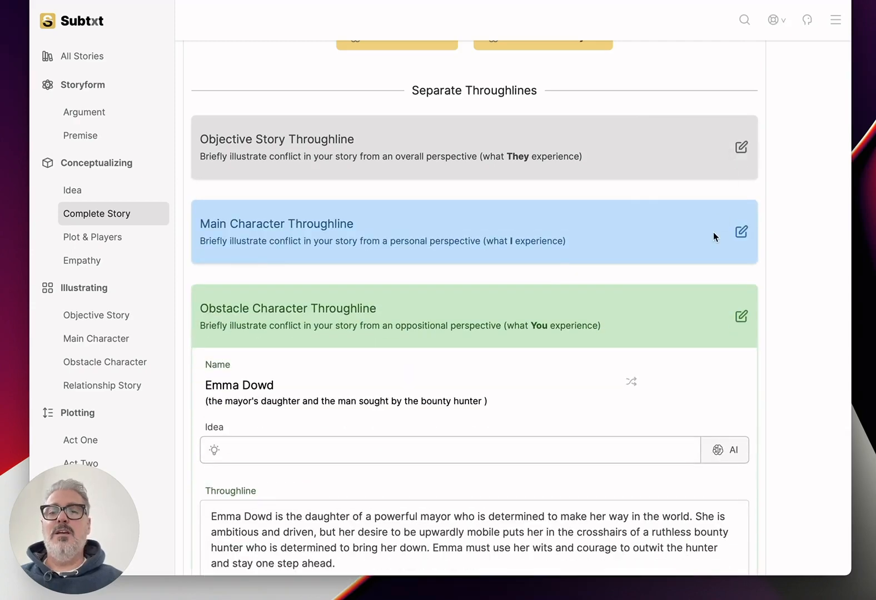
pyautogui.scroll(5, 713, 231)
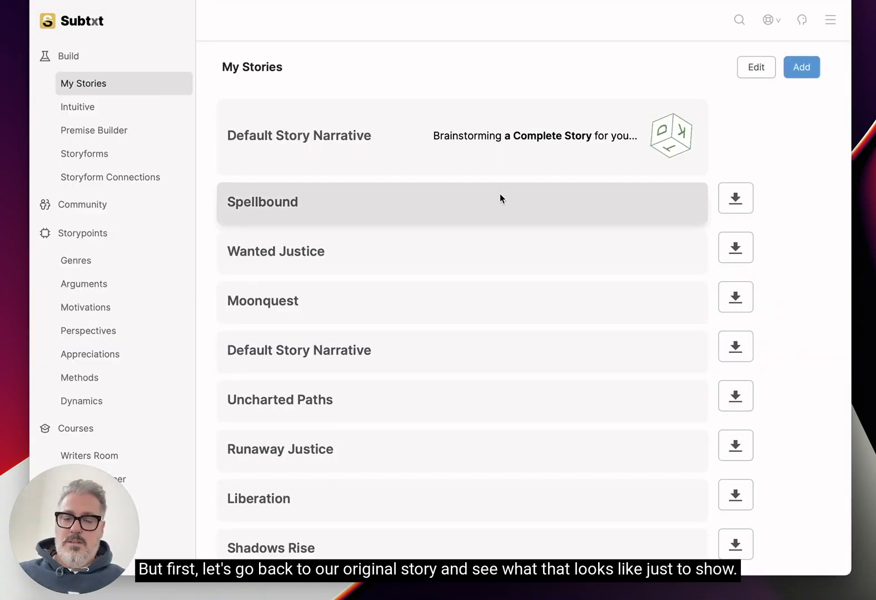
# Open the Star-Crossed story from the story list and examine the ending of its complete story.
pyautogui.click(499, 197)
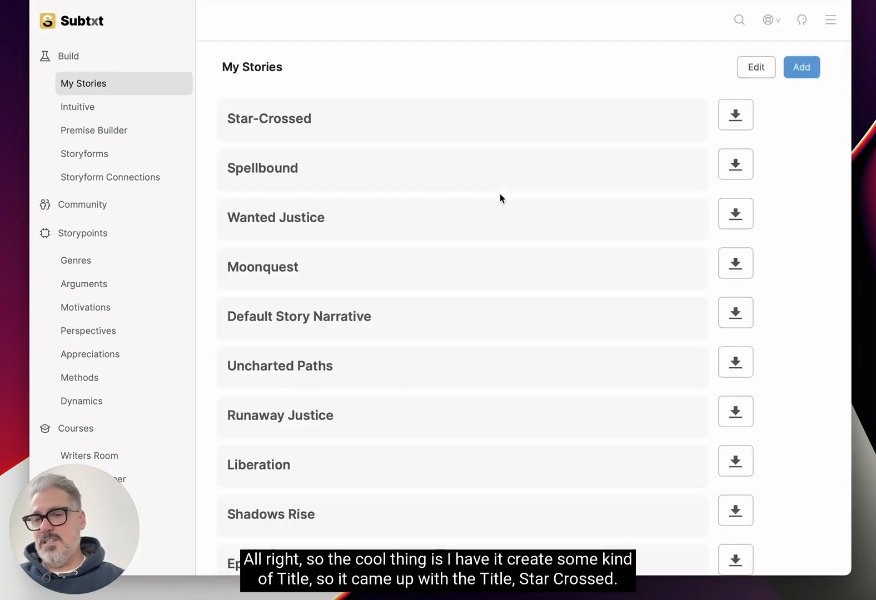
pyautogui.click(380, 106)
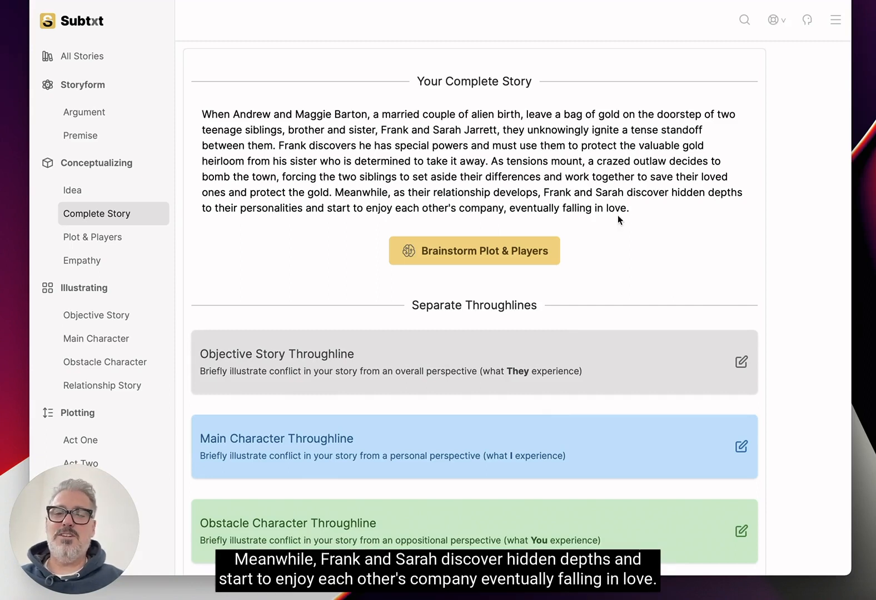
pyautogui.moveTo(630, 210); pyautogui.dragTo(510, 207)
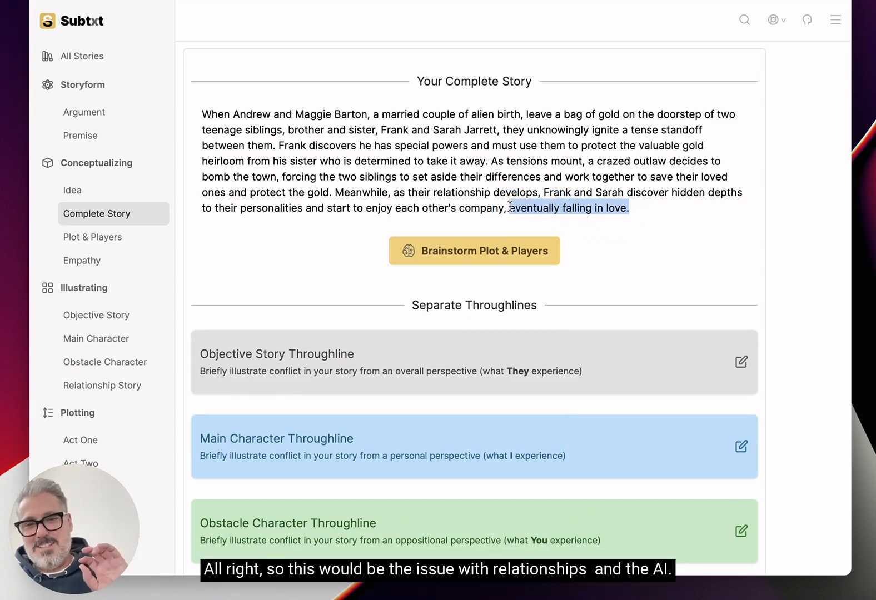
pyautogui.click(641, 247)
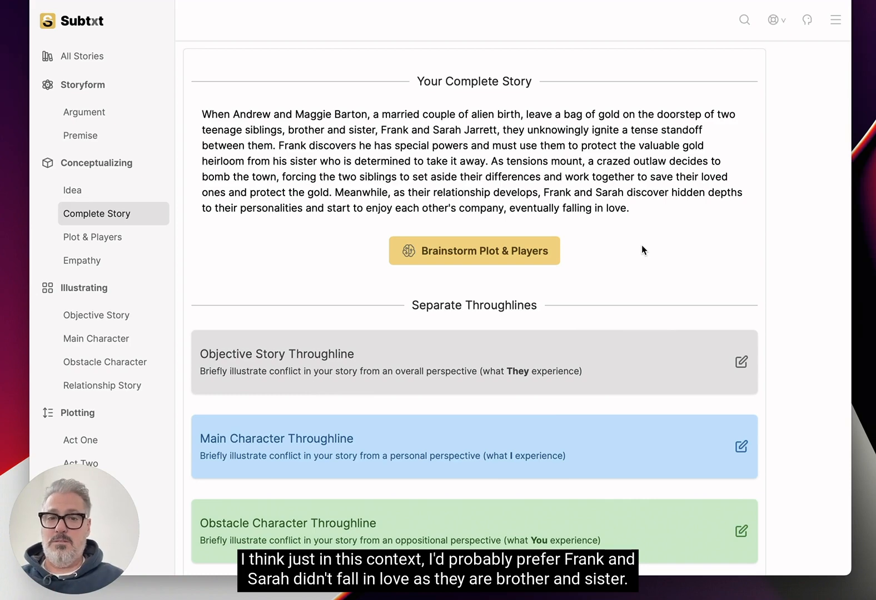
# Check the Star-Crossed story's saved idea and genre settings against its complete story and throughlines.
pyautogui.scroll(-5, 641, 250)
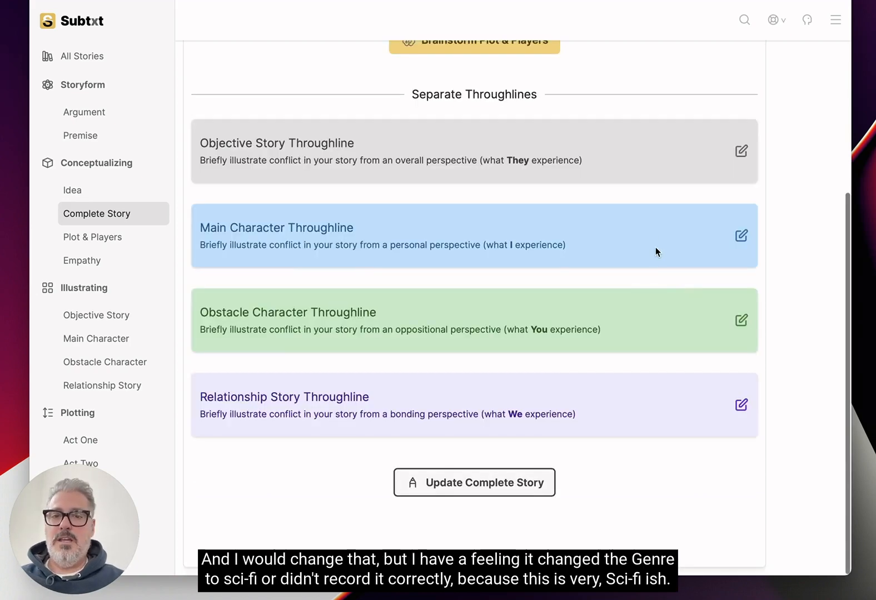
pyautogui.scroll(5, 655, 250)
pyautogui.click(69, 190)
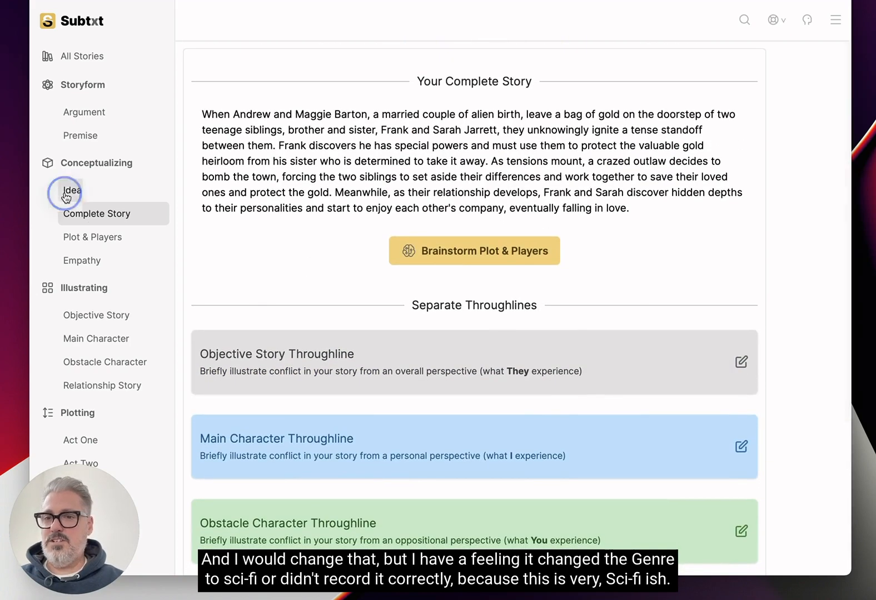
pyautogui.scroll(-3, 438, 238)
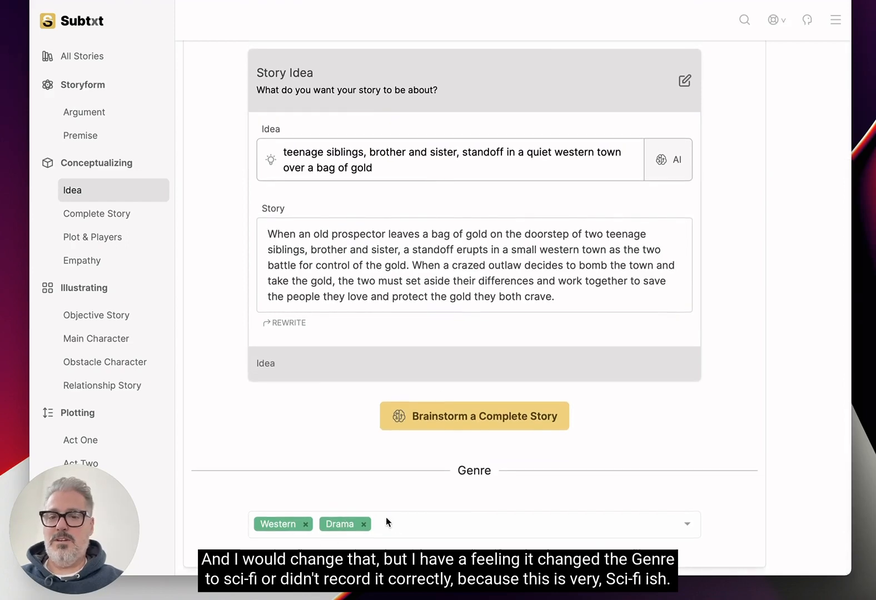
pyautogui.click(114, 215)
pyautogui.scroll(2, 479, 256)
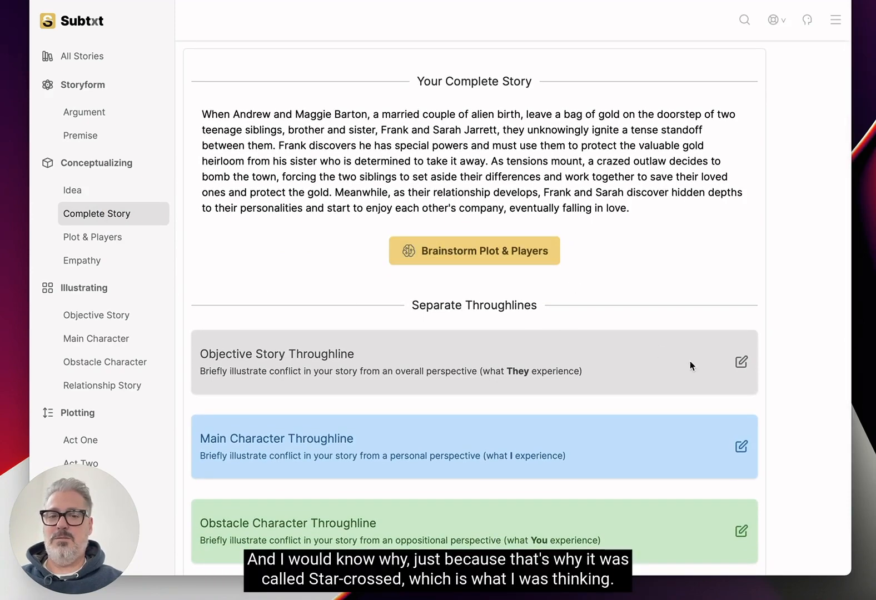
pyautogui.scroll(-5, 689, 364)
pyautogui.scroll(5, 690, 362)
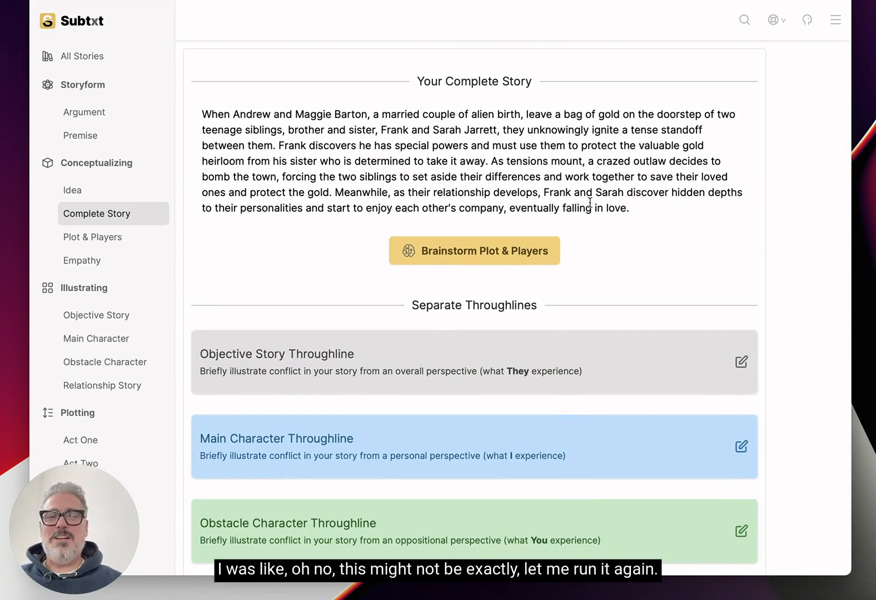
# Clear the Star-Crossed story's selected genres and choose Western and Drama again.
pyautogui.click(71, 193)
pyautogui.scroll(-3, 283, 415)
pyautogui.click(363, 524)
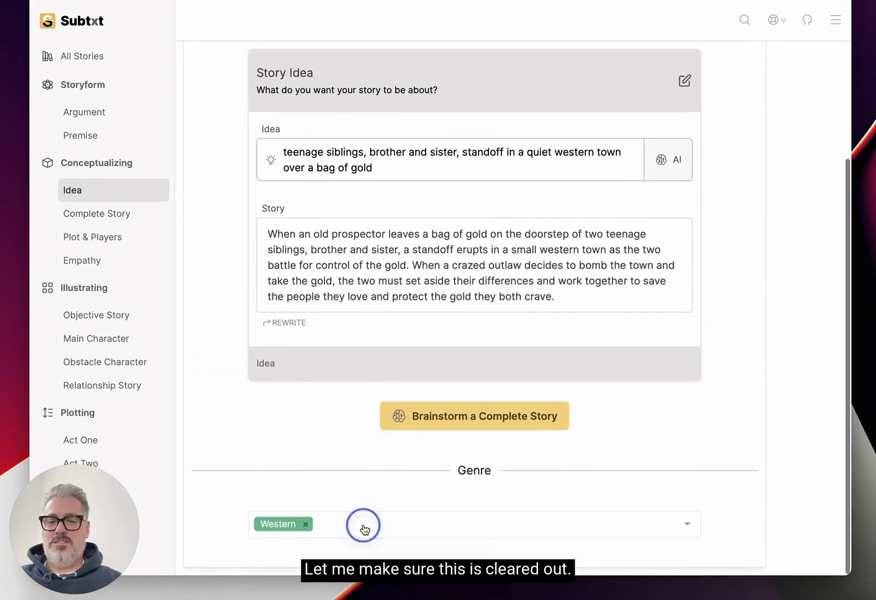
pyautogui.click(304, 524)
pyautogui.click(290, 524)
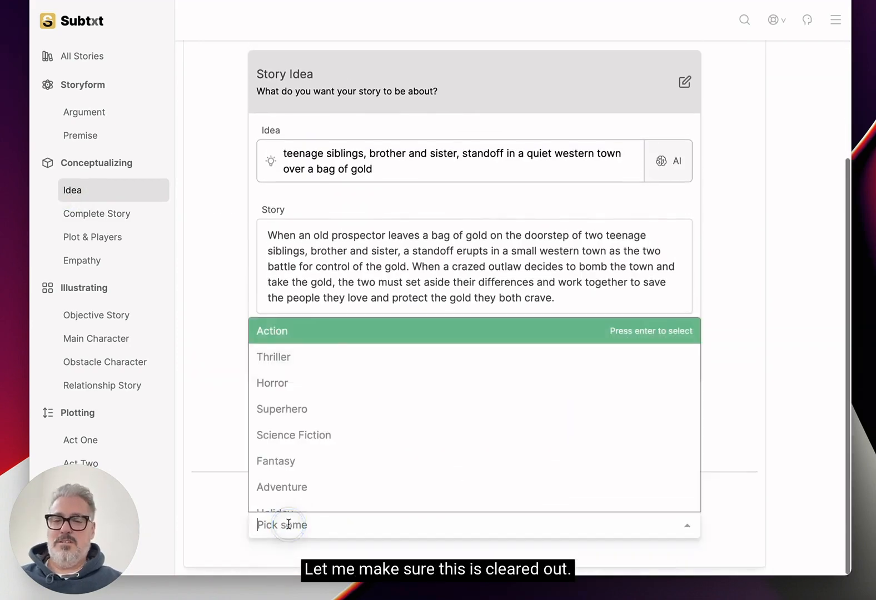
pyautogui.write('we')
pyautogui.press('Return')
pyautogui.write('dr')
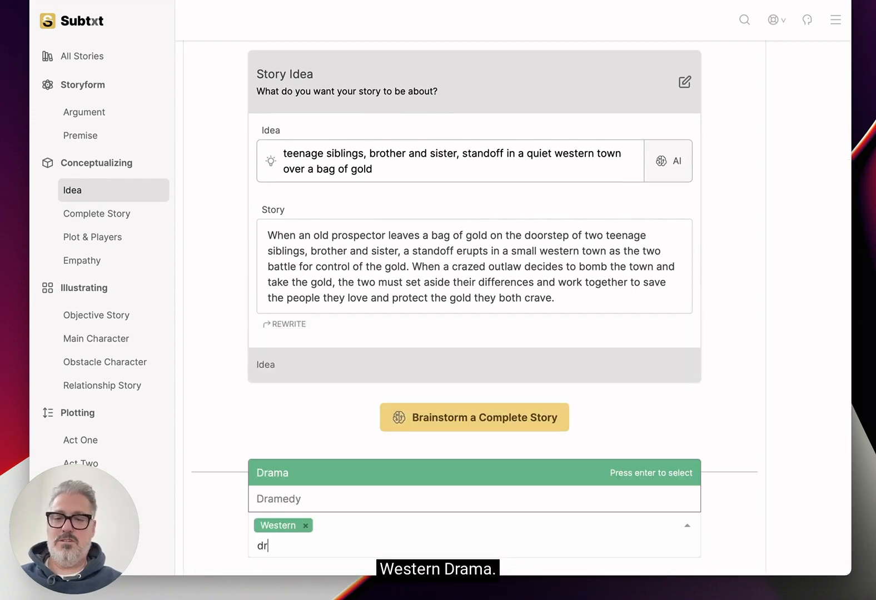
pyautogui.press('Return')
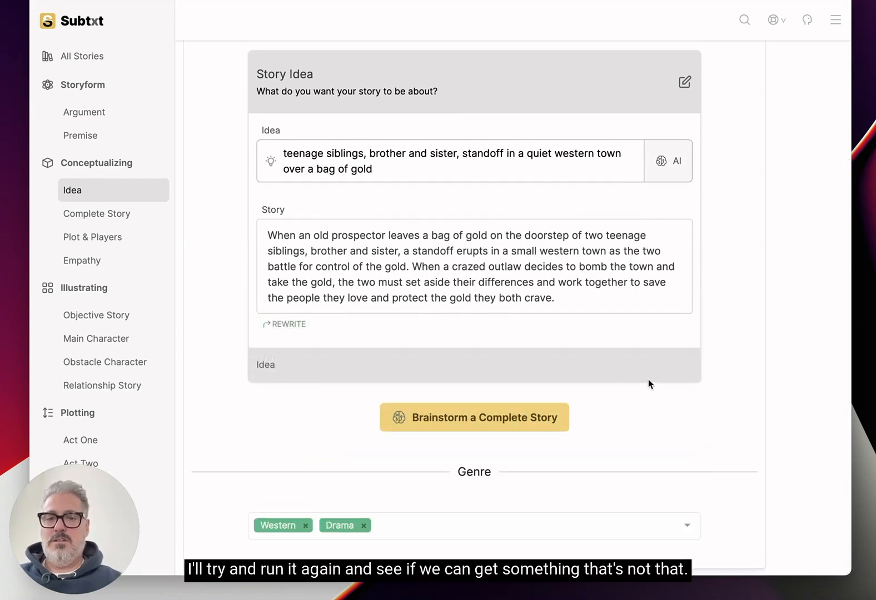
# Brainstorm a new complete story from the sibling standoff idea, accepting that current throughlines and players are overwritten.
pyautogui.click(540, 421)
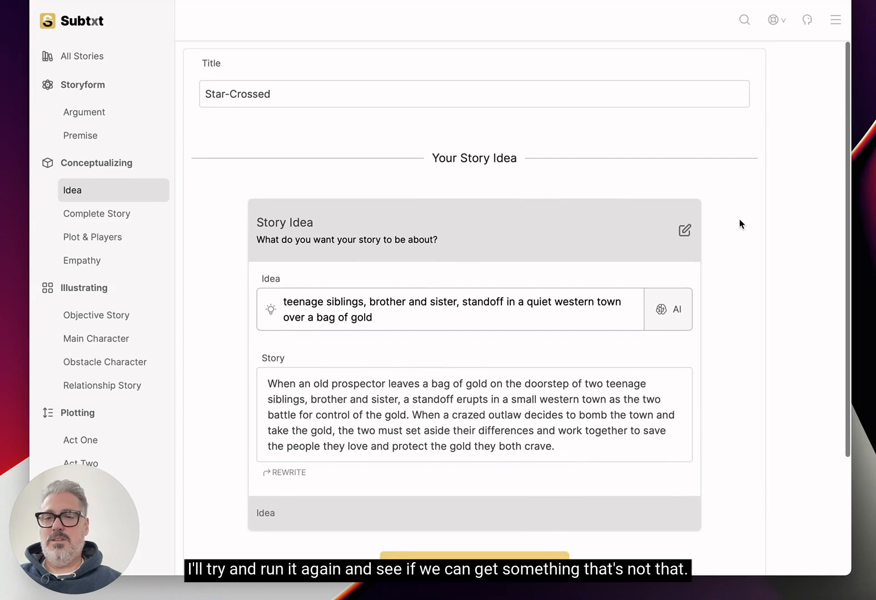
pyautogui.scroll(-3, 739, 219)
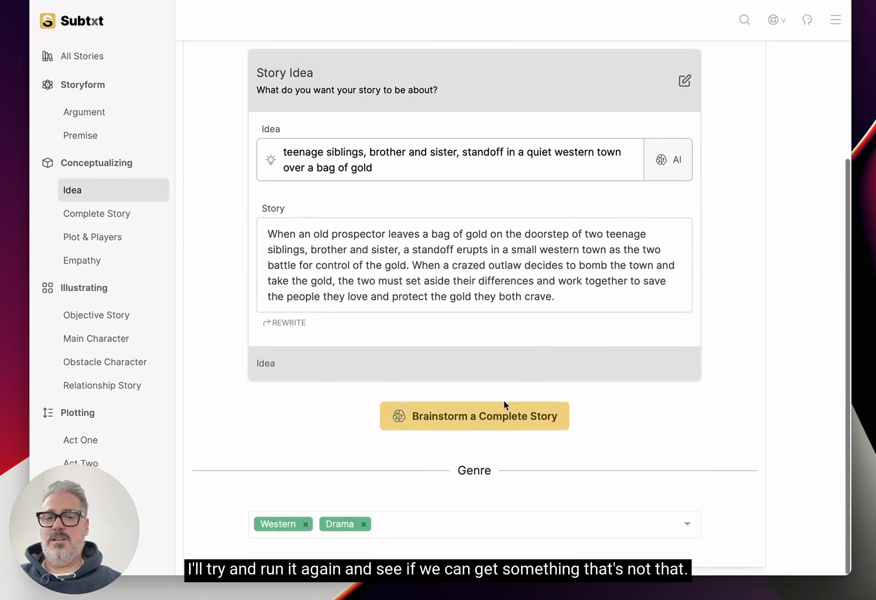
pyautogui.click(477, 423)
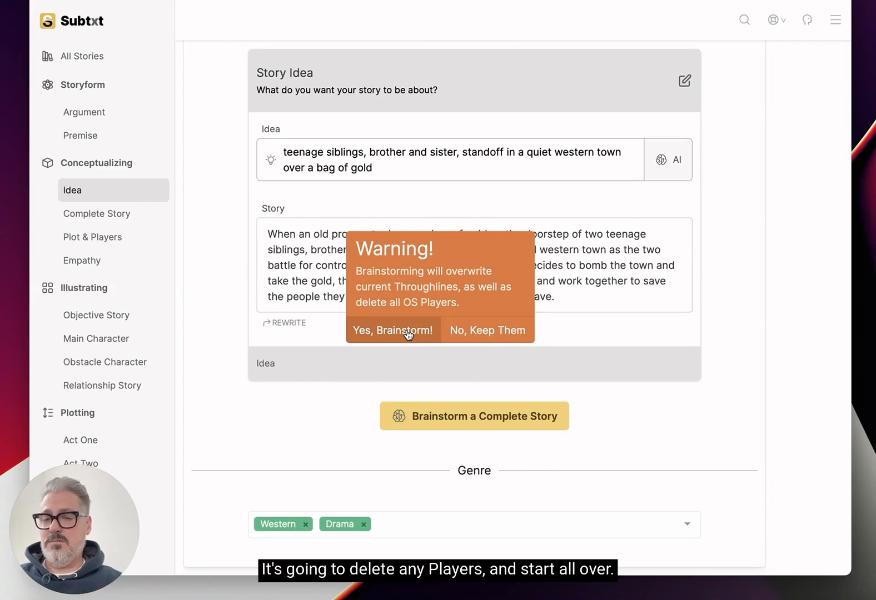
pyautogui.click(407, 332)
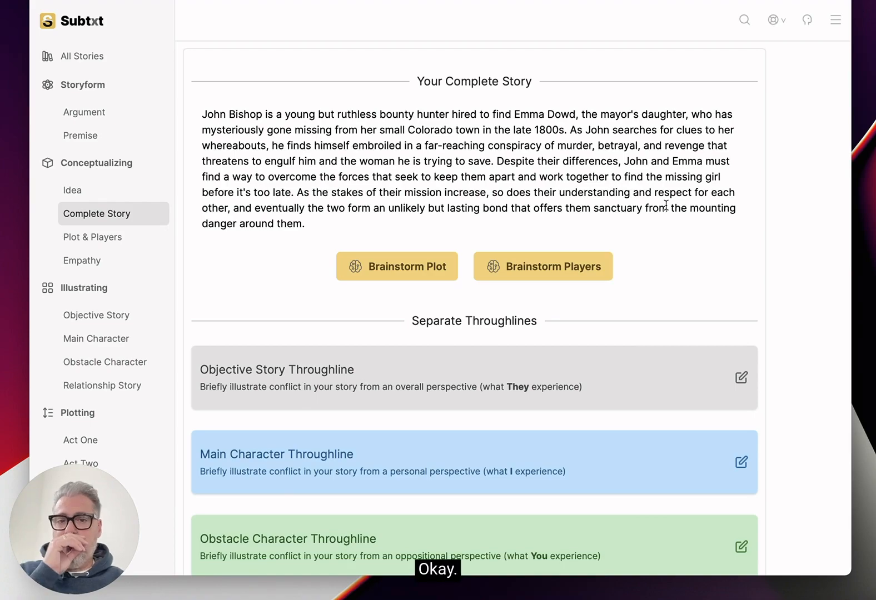
# Review the bounty hunter story's complete story, basic plot and full cast of players.
pyautogui.scroll(-10, 666, 205)
pyautogui.scroll(10, 666, 205)
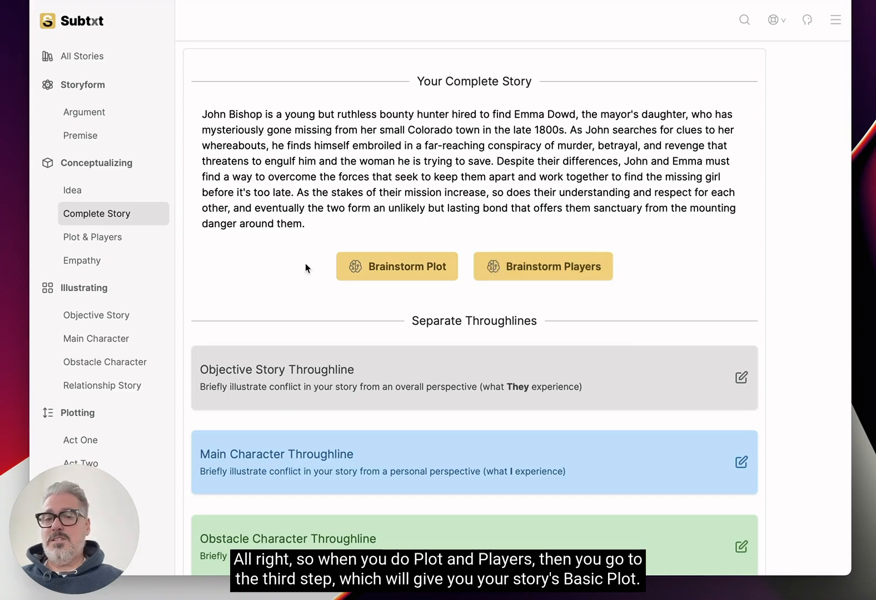
pyautogui.click(101, 239)
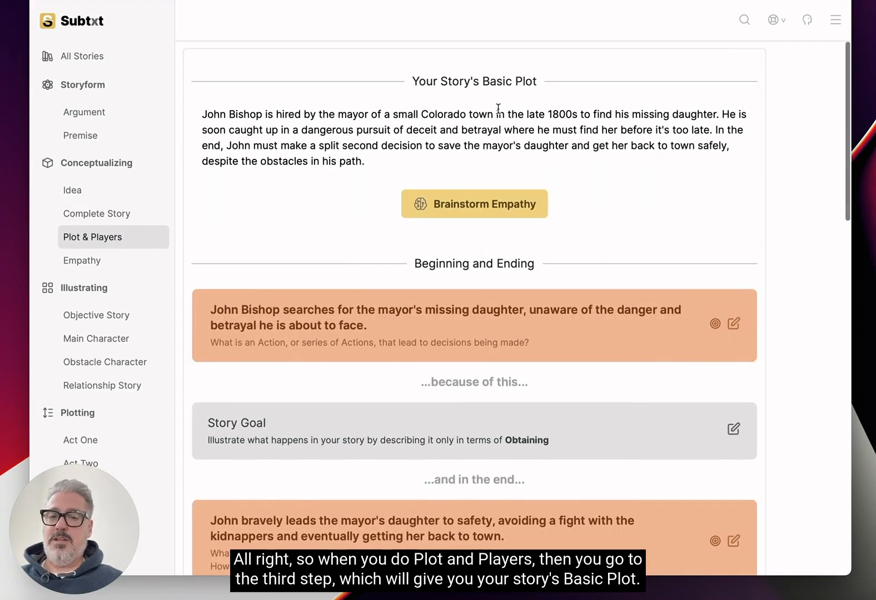
pyautogui.scroll(-10, 498, 108)
pyautogui.scroll(-5, 497, 109)
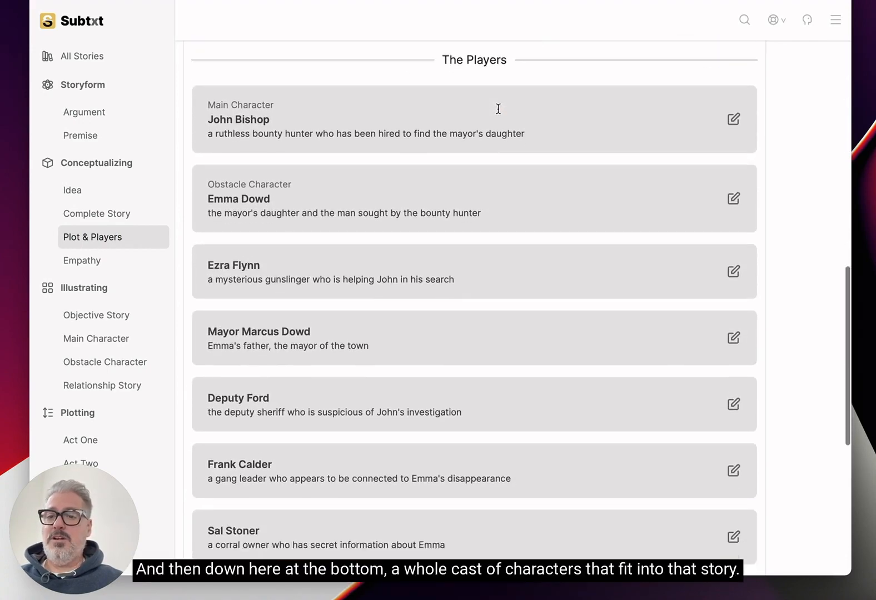
pyautogui.scroll(15, 498, 112)
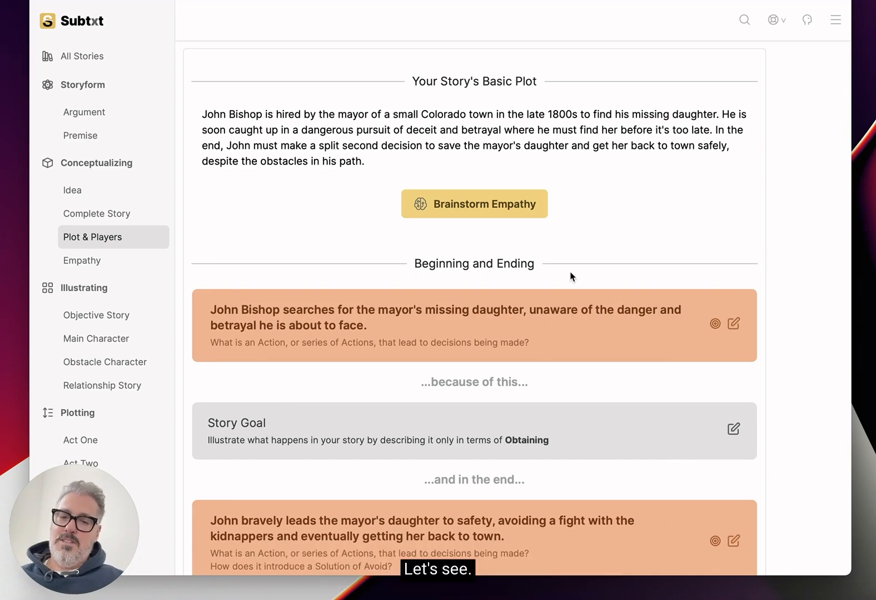
# Examine the basic plot's beginning and ending, read the opening plot point's storytelling, and collapse that plot point.
pyautogui.scroll(-3, 571, 275)
pyautogui.scroll(1, 359, 229)
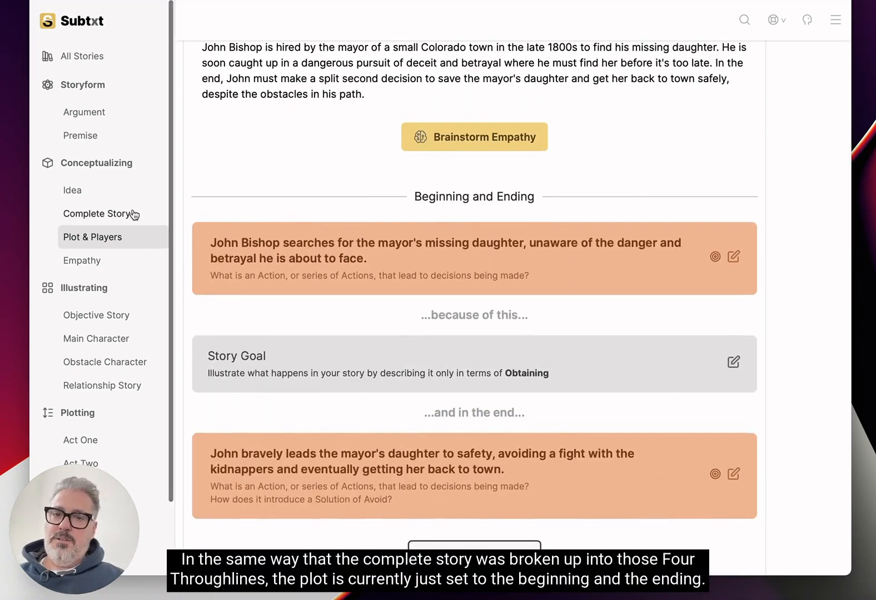
pyautogui.scroll(2, 277, 135)
pyautogui.scroll(-1, 277, 135)
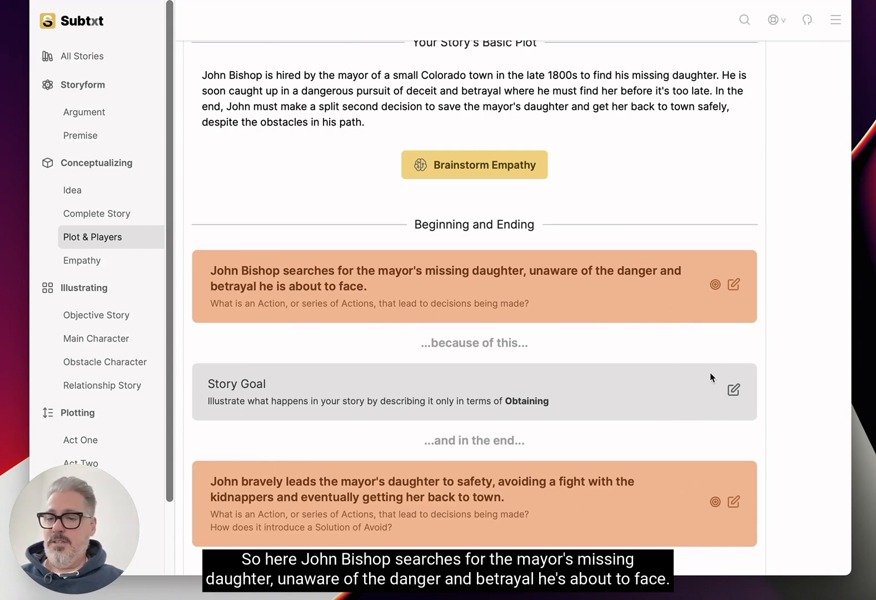
pyautogui.click(736, 284)
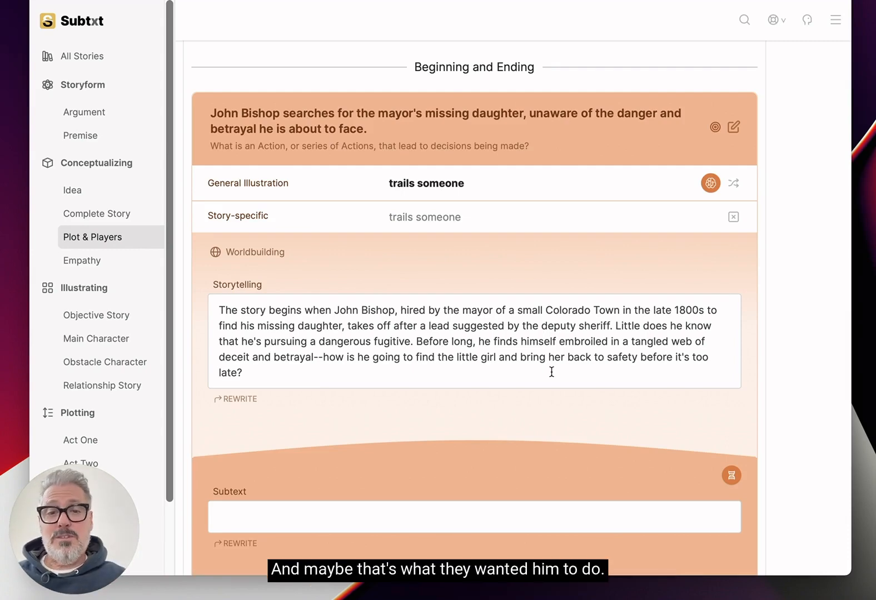
pyautogui.click(734, 128)
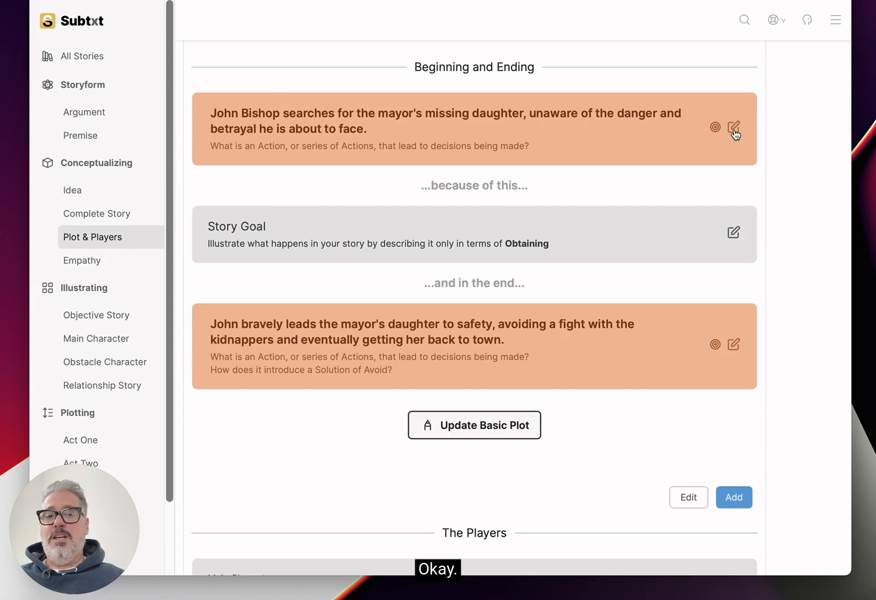
# Expand the Story Goal, browse the alternative general illustrations of Obtaining without choosing one, and read its storytelling.
pyautogui.click(733, 240)
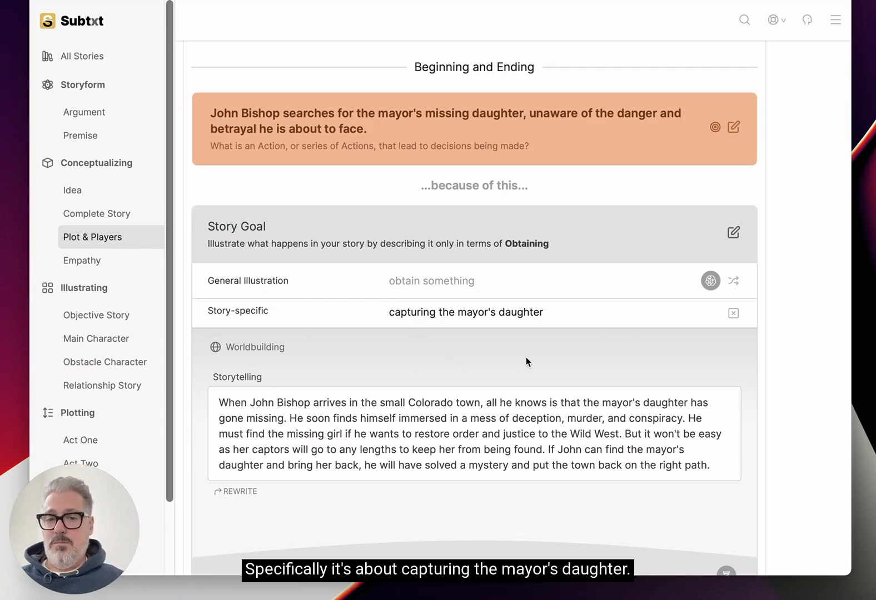
pyautogui.click(468, 282)
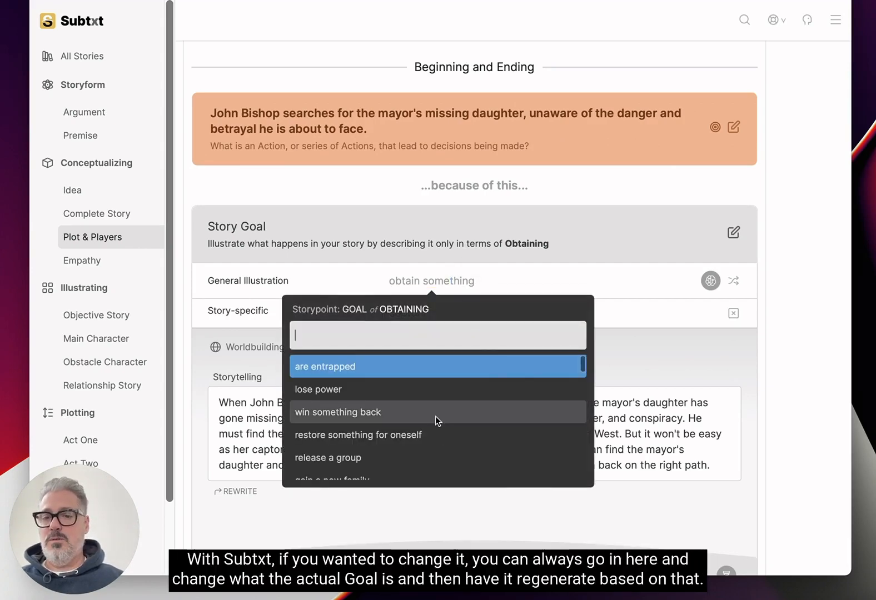
pyautogui.scroll(-5, 435, 421)
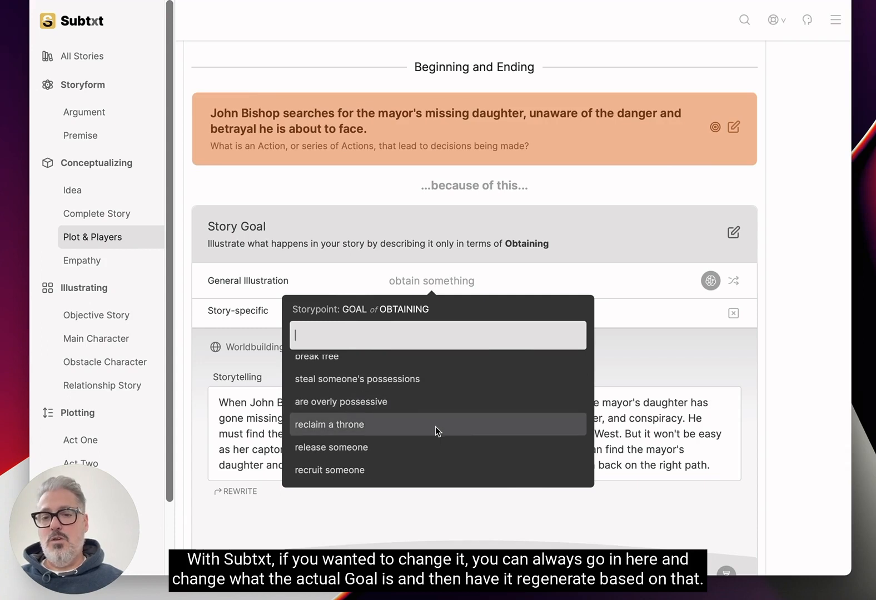
pyautogui.scroll(-4, 435, 426)
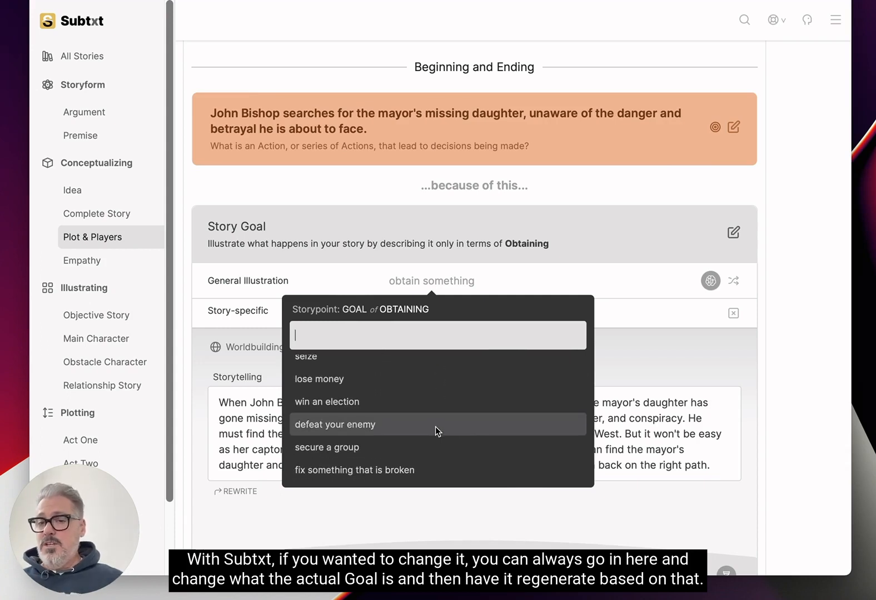
pyautogui.scroll(-3, 435, 426)
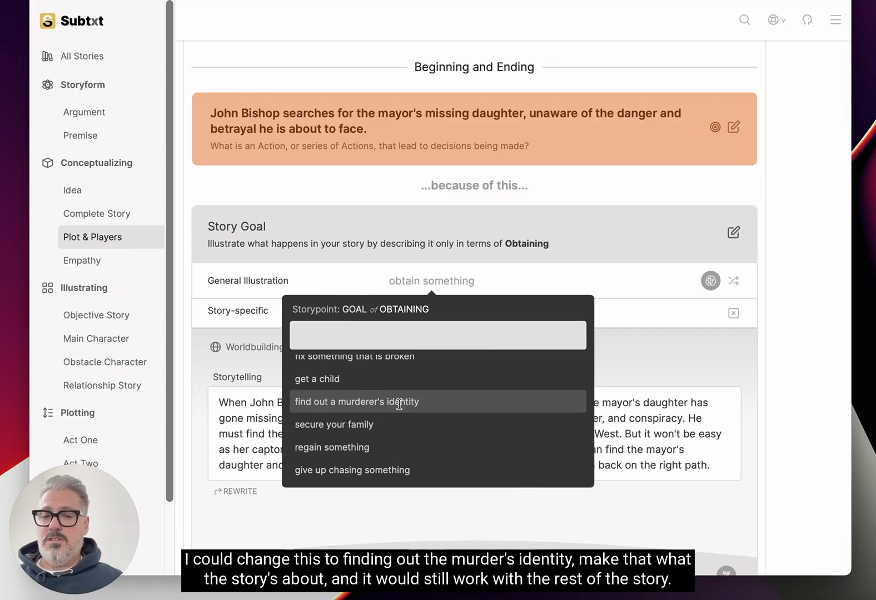
pyautogui.press('Escape')
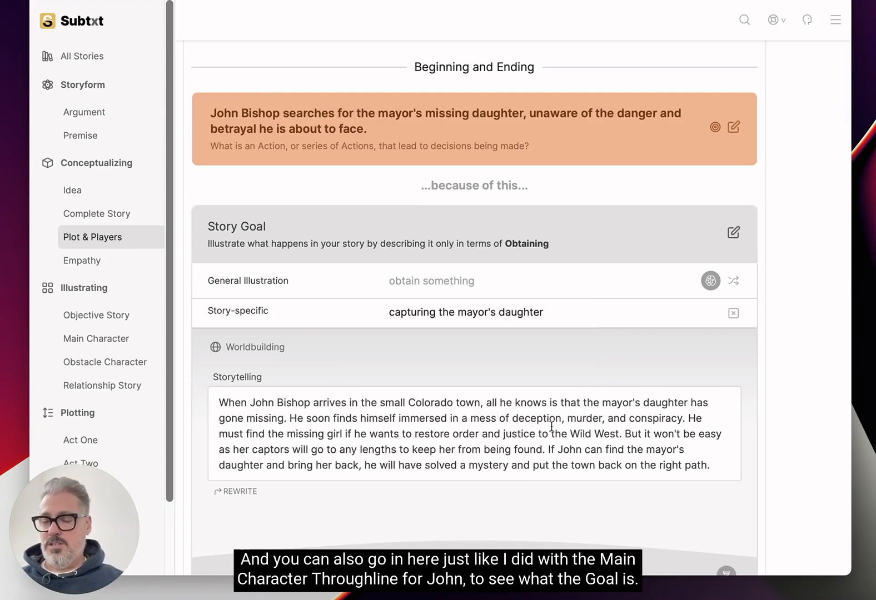
pyautogui.scroll(-2, 551, 426)
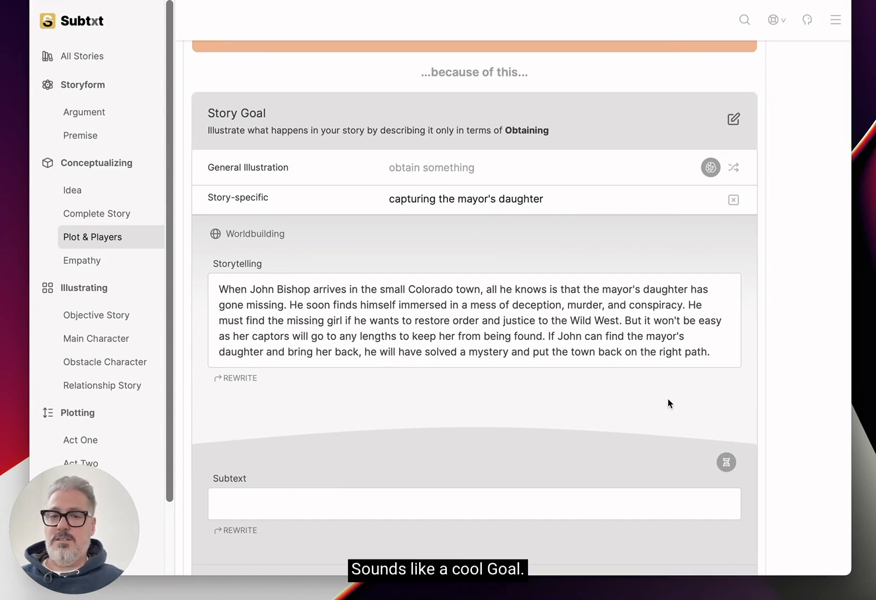
# Read the storytelling of the ending plot point about leading the mayor's daughter to safety, and collapse it.
pyautogui.scroll(-8, 667, 403)
pyautogui.scroll(-2, 668, 403)
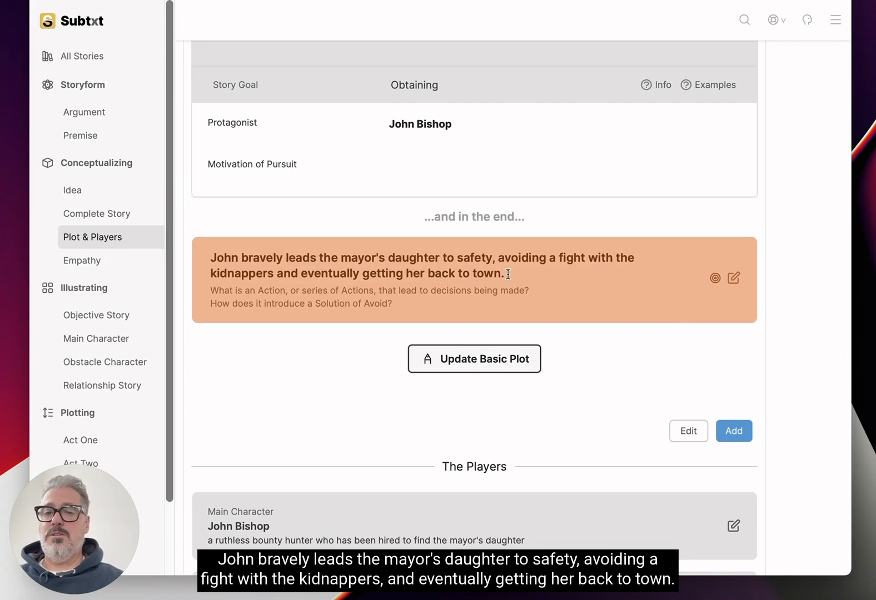
pyautogui.click(734, 278)
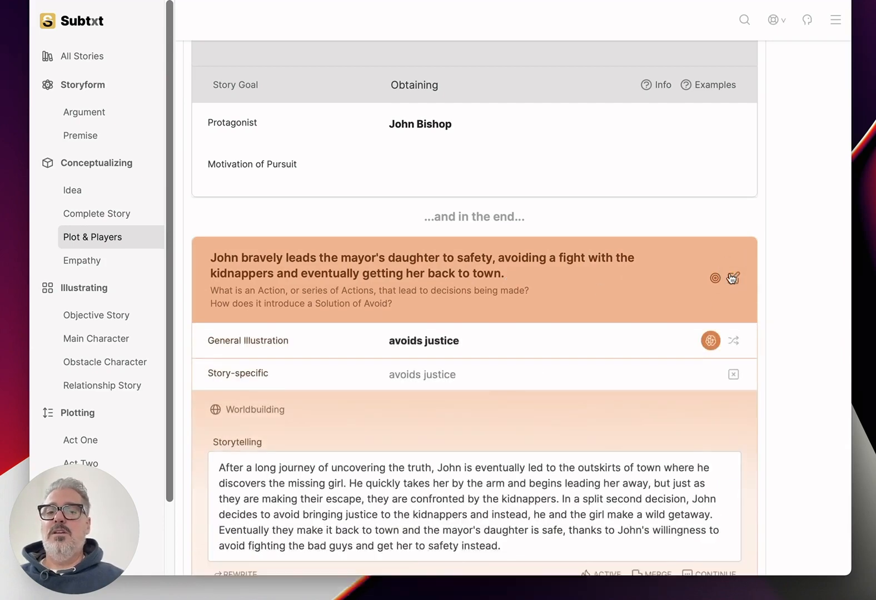
pyautogui.scroll(-2, 476, 234)
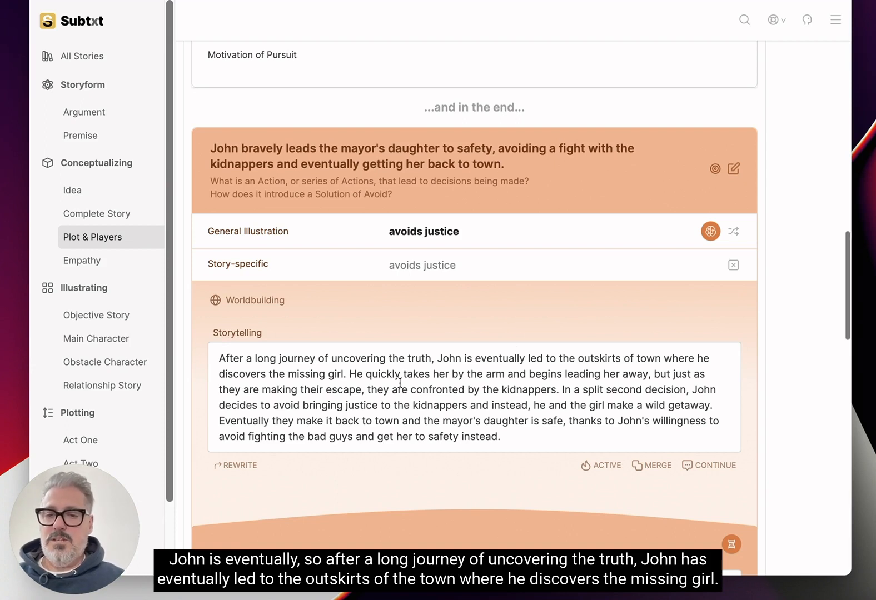
pyautogui.scroll(-1, 399, 382)
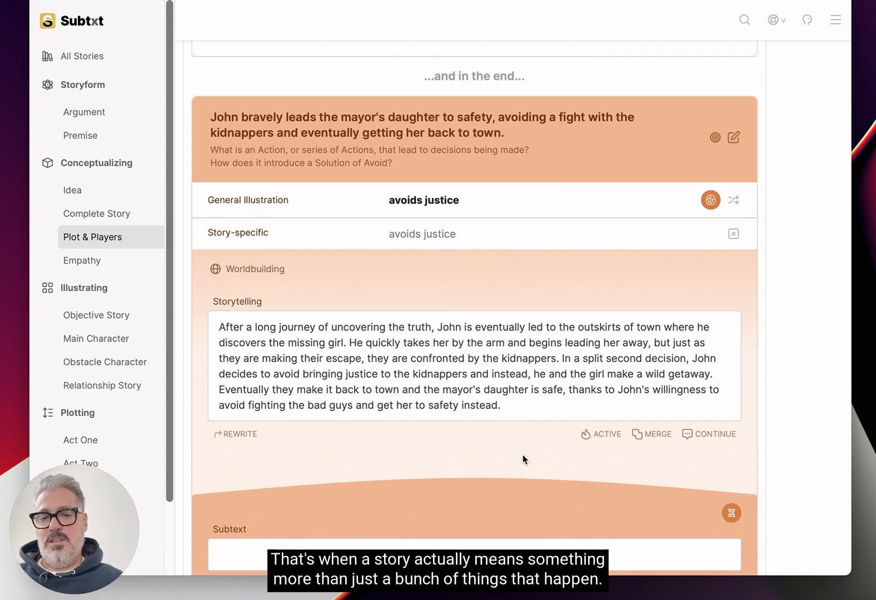
pyautogui.scroll(-3, 522, 454)
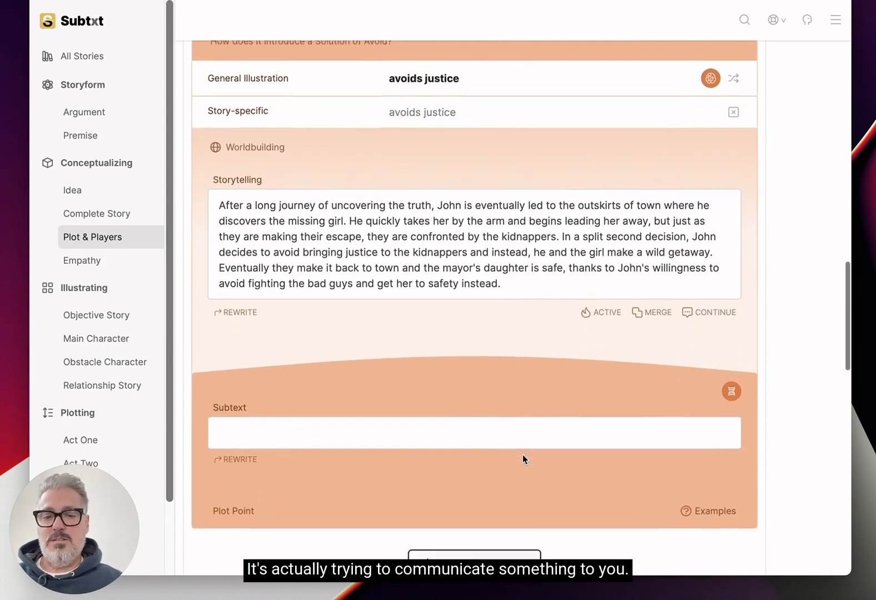
pyautogui.scroll(-2, 521, 455)
pyautogui.scroll(5, 522, 458)
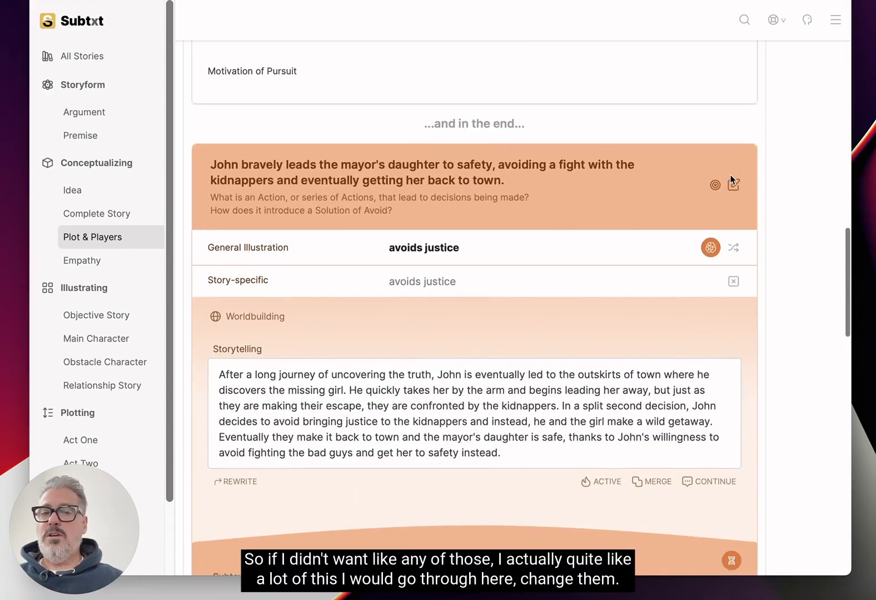
pyautogui.click(731, 177)
pyautogui.scroll(10, 730, 189)
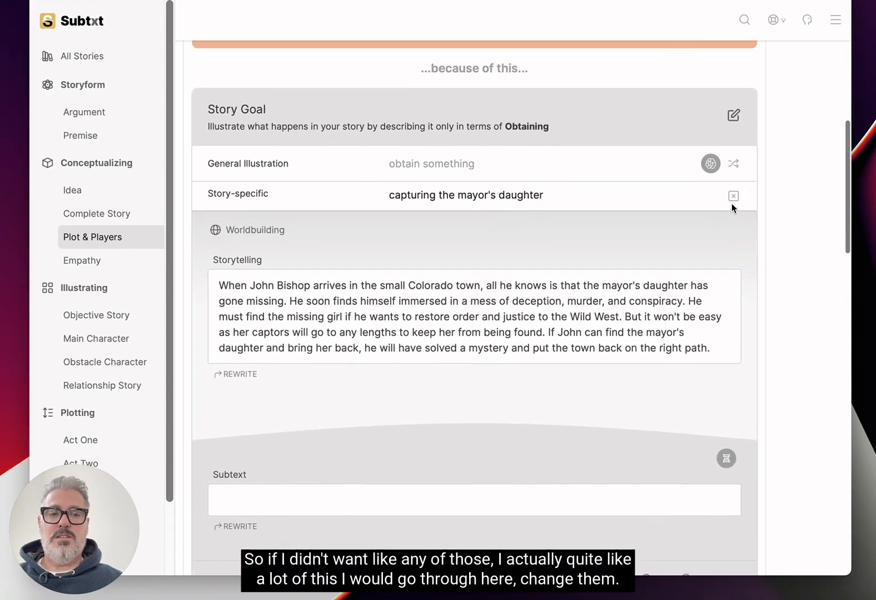
# Collapse the Story Goal and reread the story's basic plot summary with its beginning and ending.
pyautogui.click(733, 115)
pyautogui.scroll(1, 633, 166)
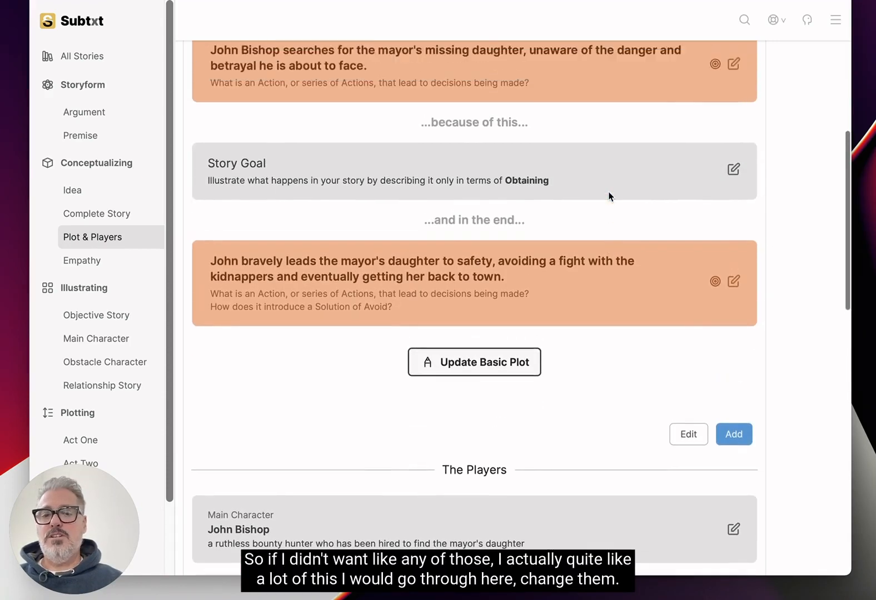
pyautogui.scroll(2, 485, 306)
pyautogui.scroll(4, 522, 303)
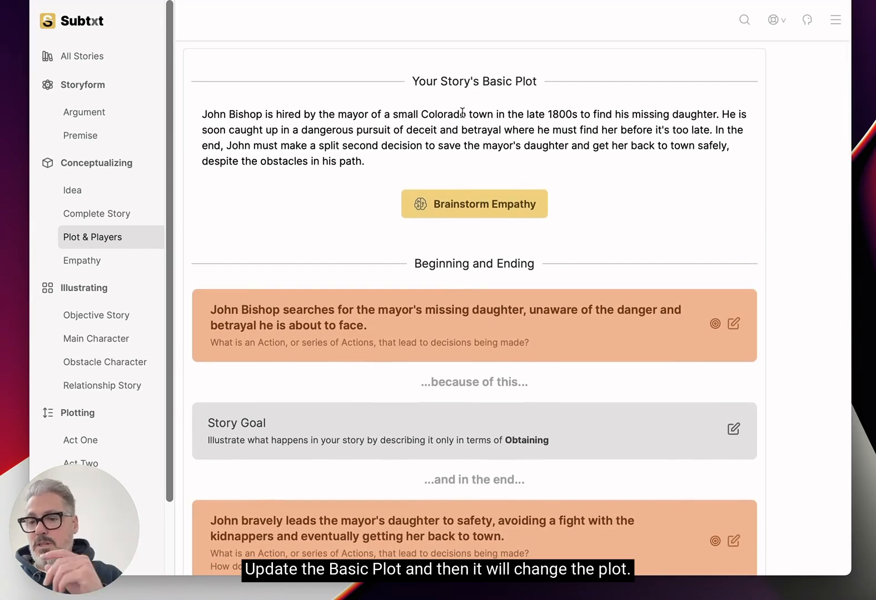
# Expand the Main Character's player entry, examine the player role, storytelling and motivations, and collapse it.
pyautogui.scroll(-15, 675, 233)
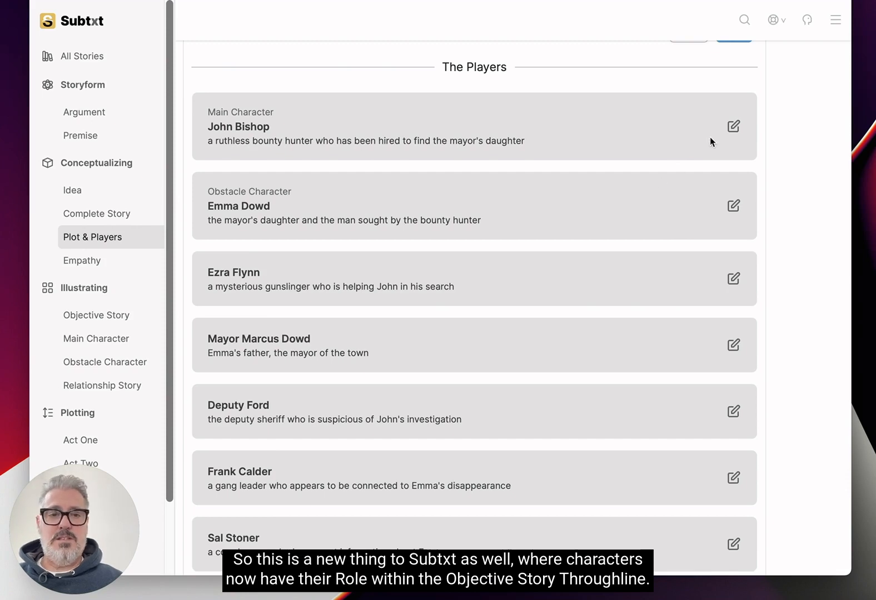
pyautogui.click(733, 127)
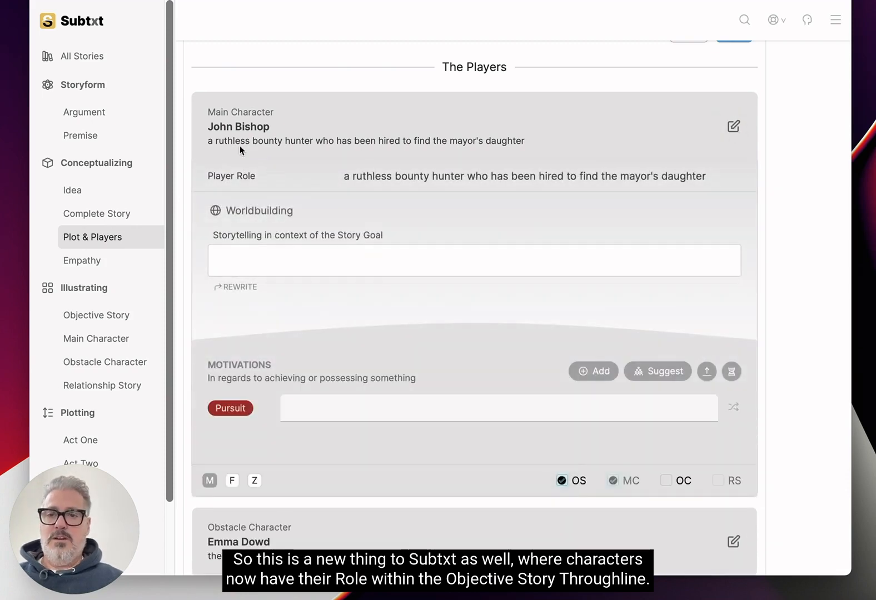
pyautogui.click(734, 126)
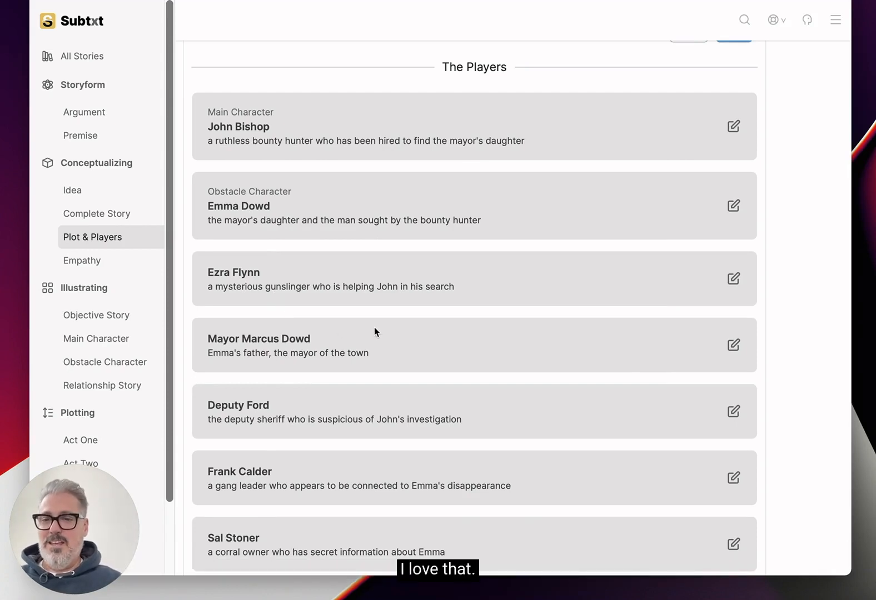
# Read through the roles of all the players, from the Main Character to the uncle, and check the Relationship Story players.
pyautogui.scroll(-1, 374, 332)
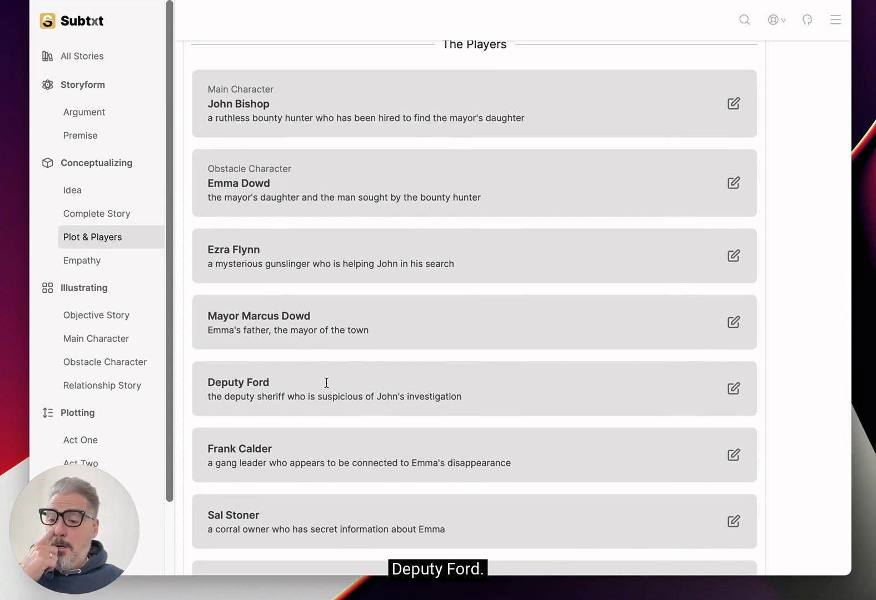
pyautogui.scroll(-5, 543, 390)
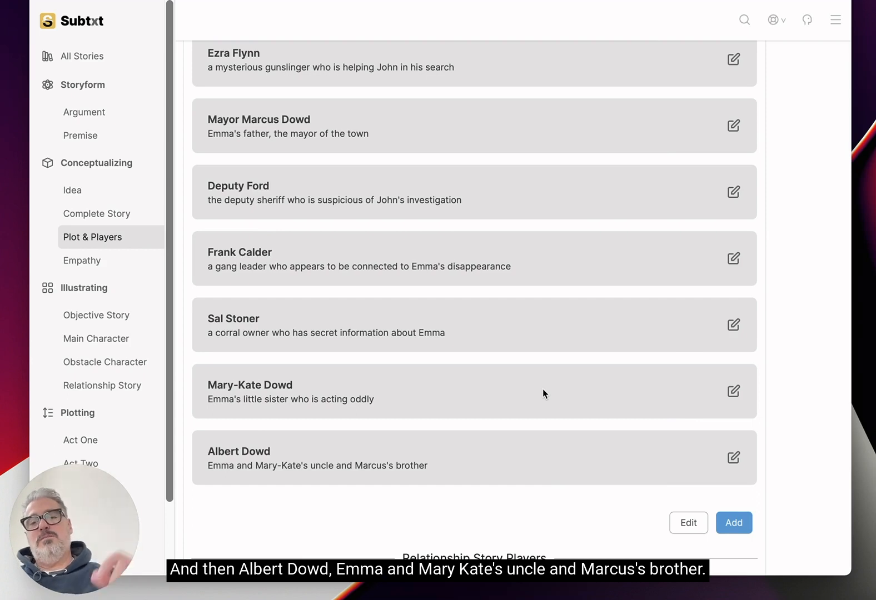
pyautogui.scroll(5, 542, 392)
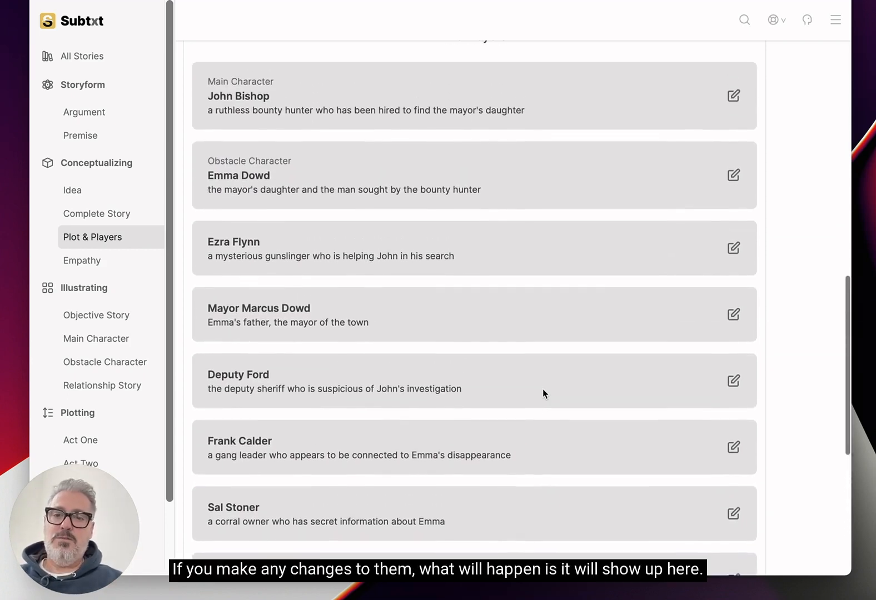
pyautogui.scroll(-7, 542, 394)
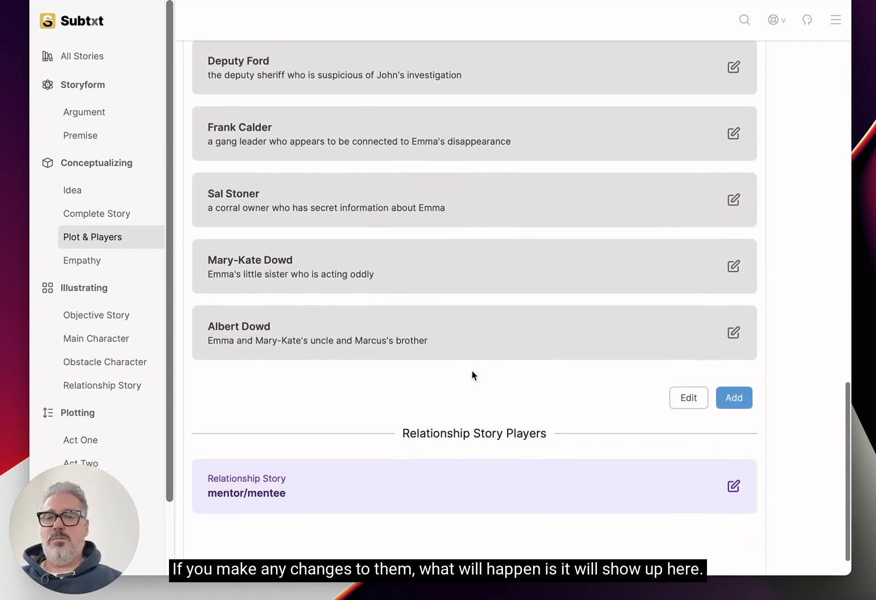
pyautogui.scroll(5, 472, 372)
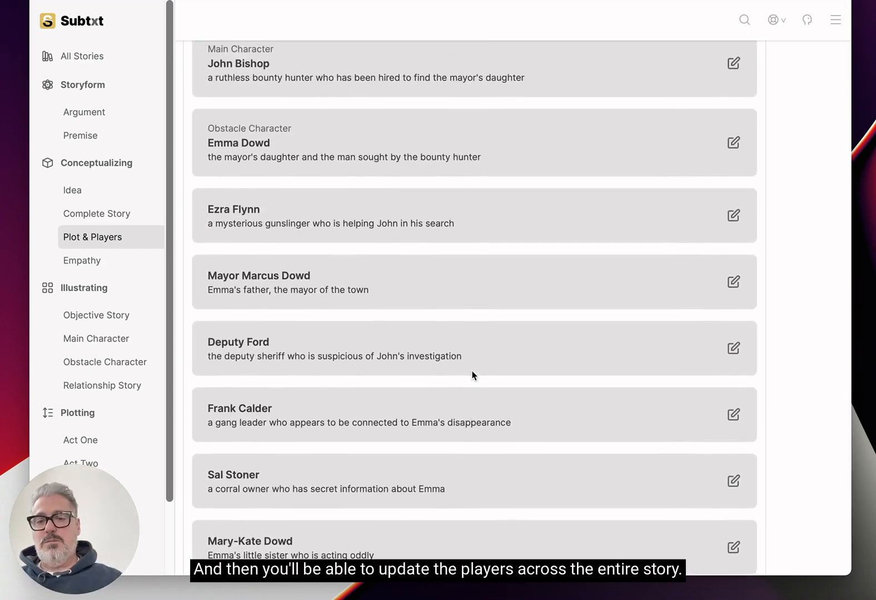
pyautogui.scroll(-4, 697, 281)
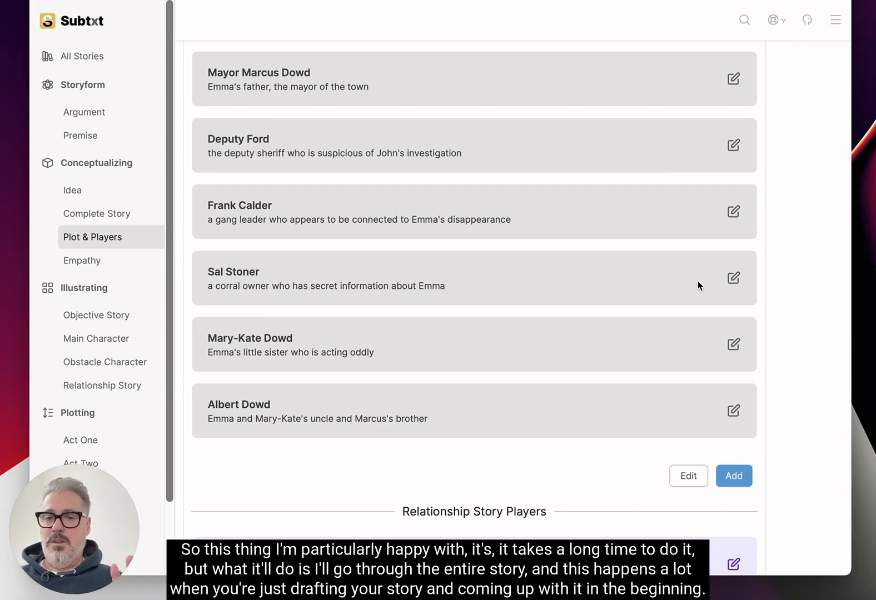
pyautogui.scroll(8, 698, 280)
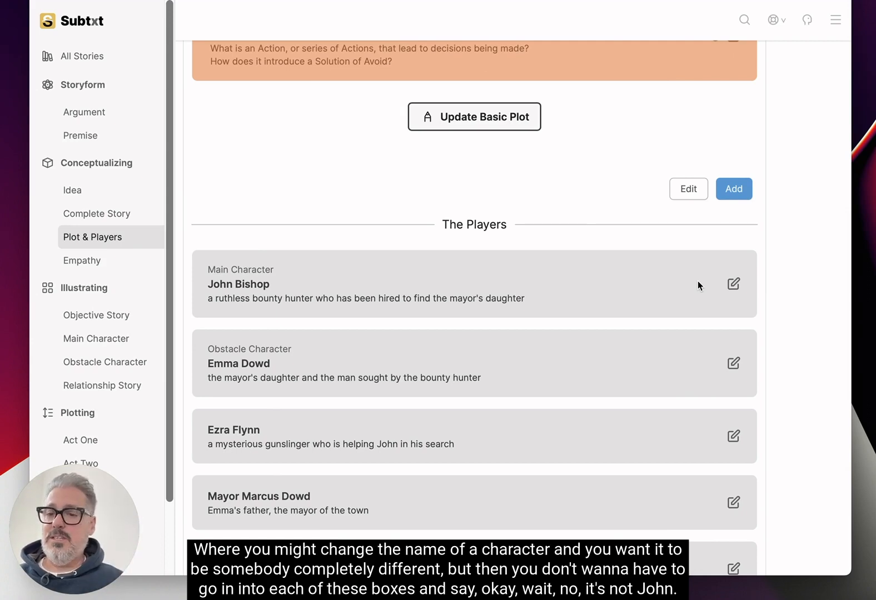
# Expand the Story Goal to check its storytelling for character names, and briefly open and close the opening plot point.
pyautogui.scroll(7, 698, 280)
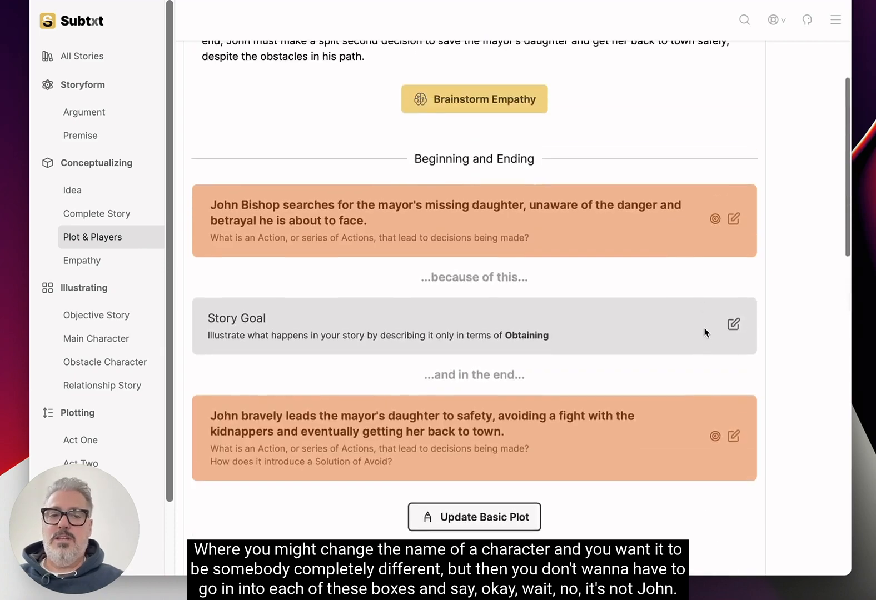
pyautogui.click(734, 324)
pyautogui.scroll(-3, 582, 449)
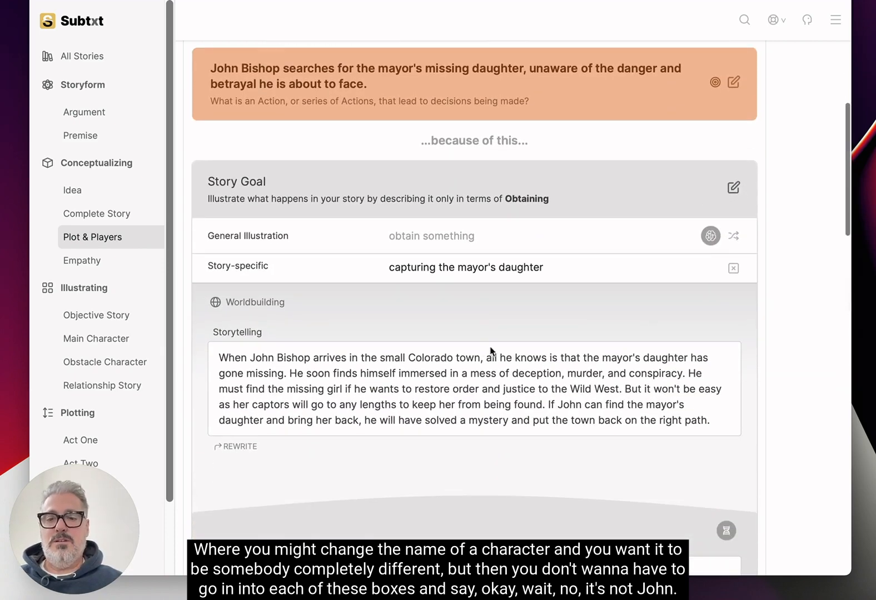
pyautogui.scroll(3, 734, 193)
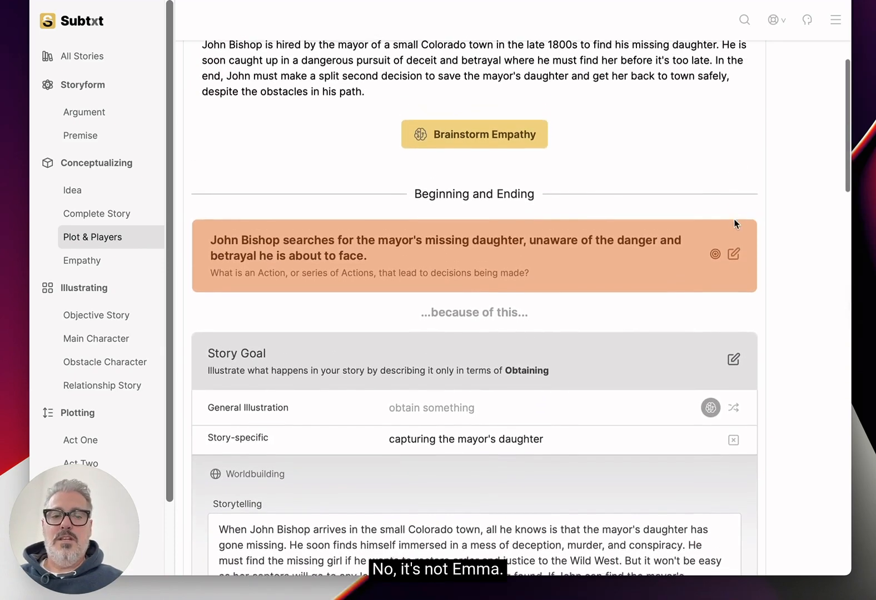
pyautogui.click(733, 258)
pyautogui.click(732, 257)
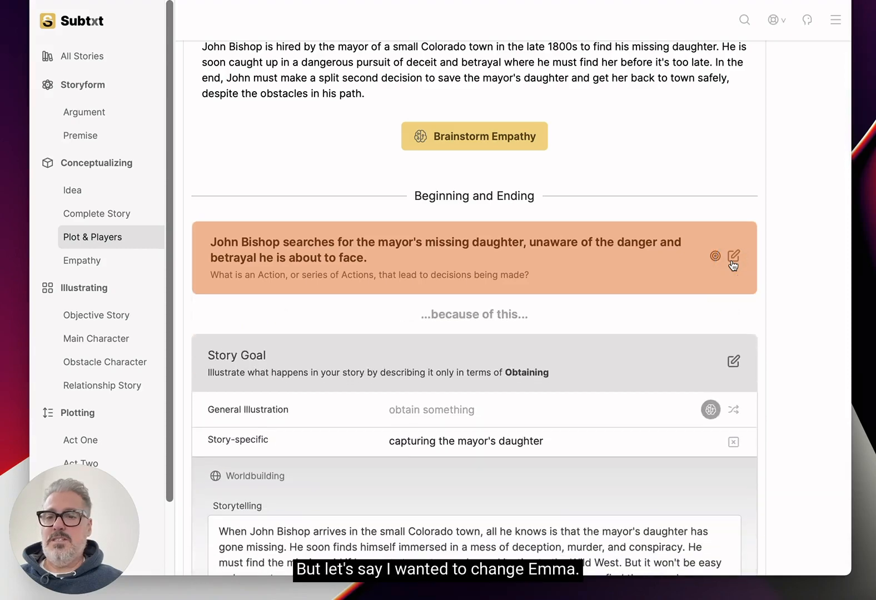
# In the Complete Story, generate a rewrite of the Obstacle Character Throughline that changes the mayor's daughter's name to a new full name.
pyautogui.click(103, 218)
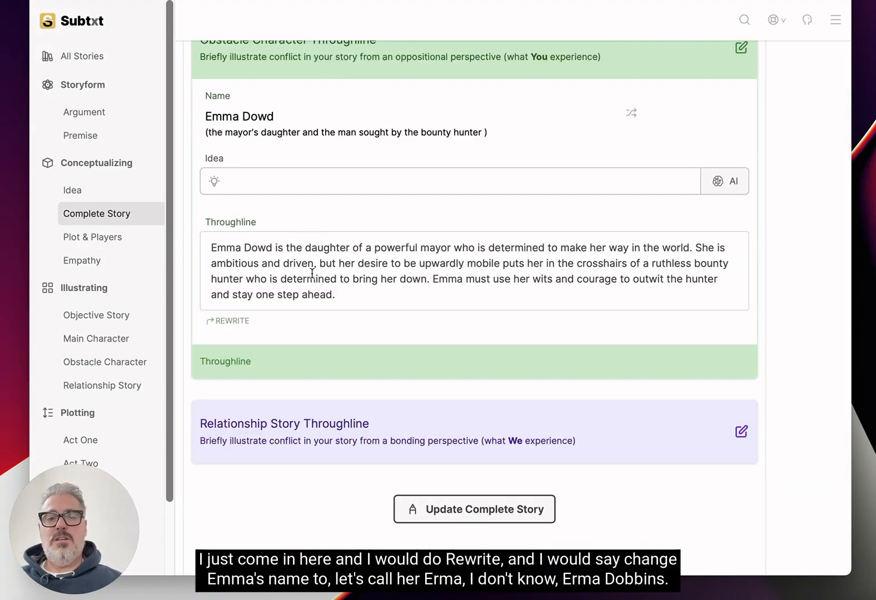
pyautogui.click(227, 321)
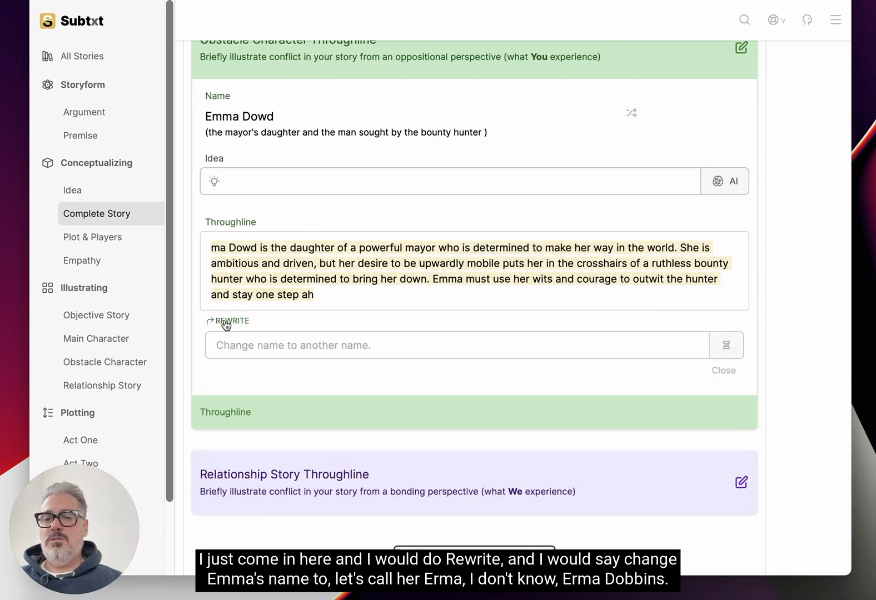
pyautogui.click(278, 347)
pyautogui.write('c')
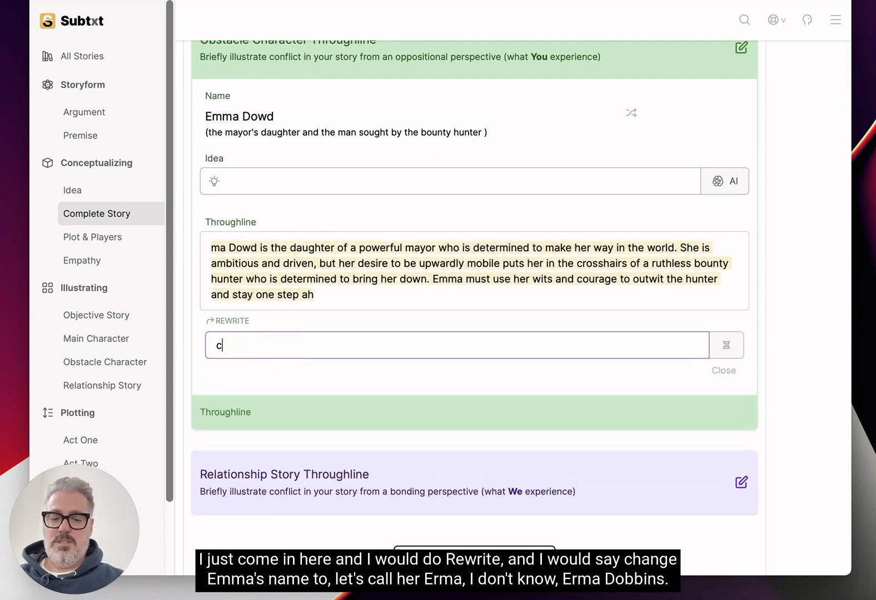
pyautogui.write("hange Emma's name ro")
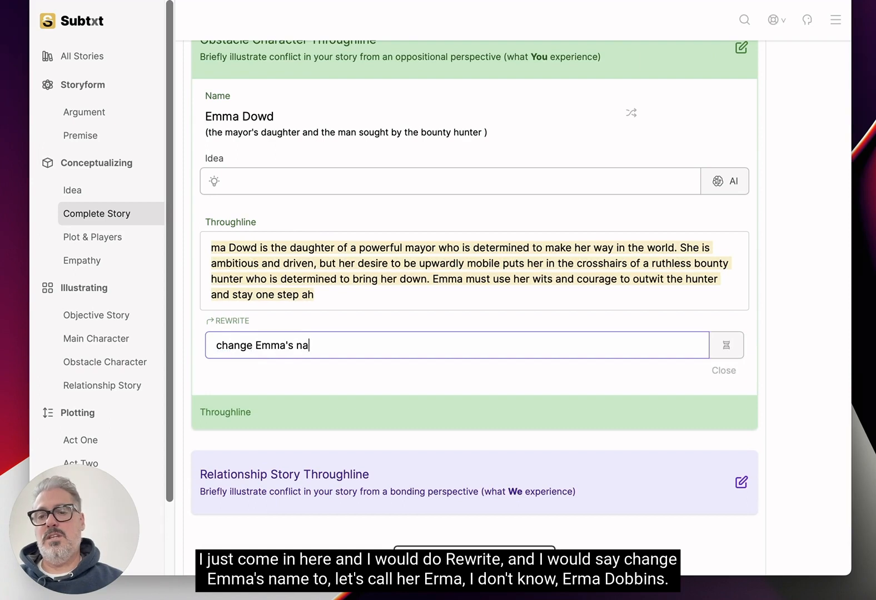
pyautogui.press('BackSpace')
pyautogui.press('BackSpace')
pyautogui.write('to Erma')
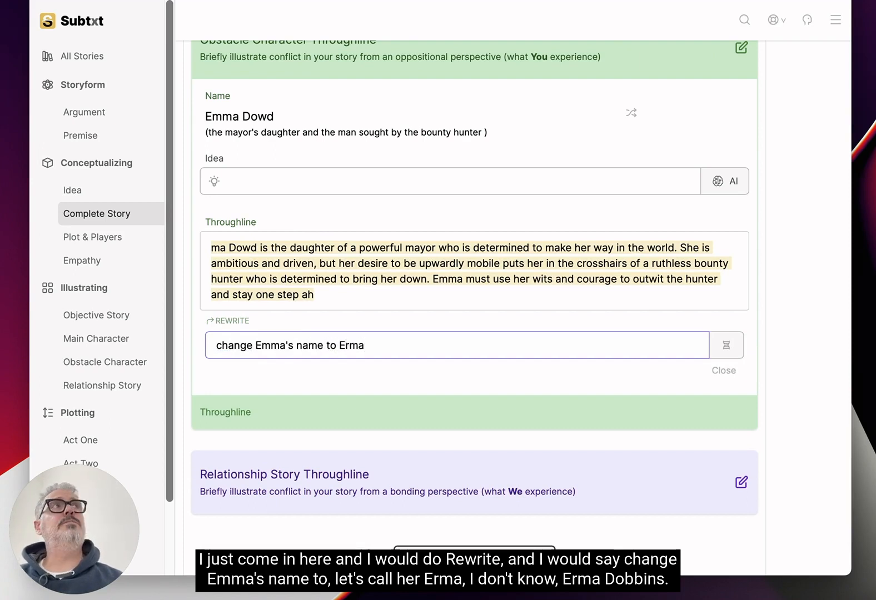
pyautogui.write(' Dobbins')
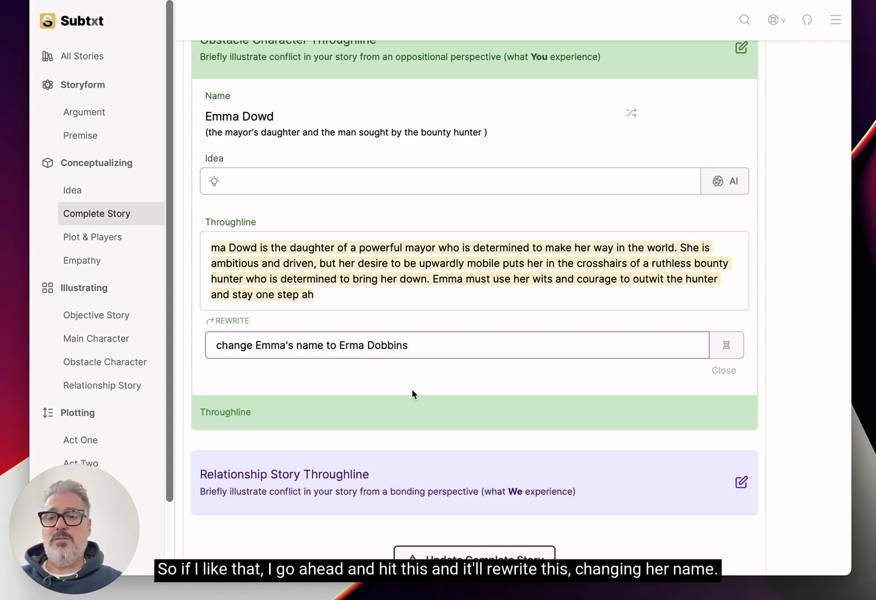
pyautogui.click(726, 351)
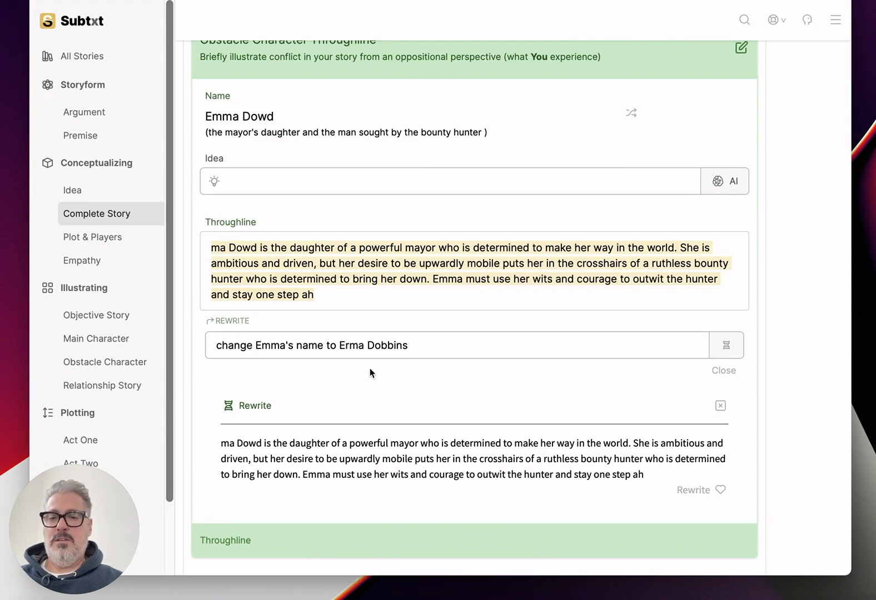
# Restore the missing "Em" at the start of the Obstacle Character's throughline text, regenerate the rewrite and accept it.
pyautogui.click(219, 247)
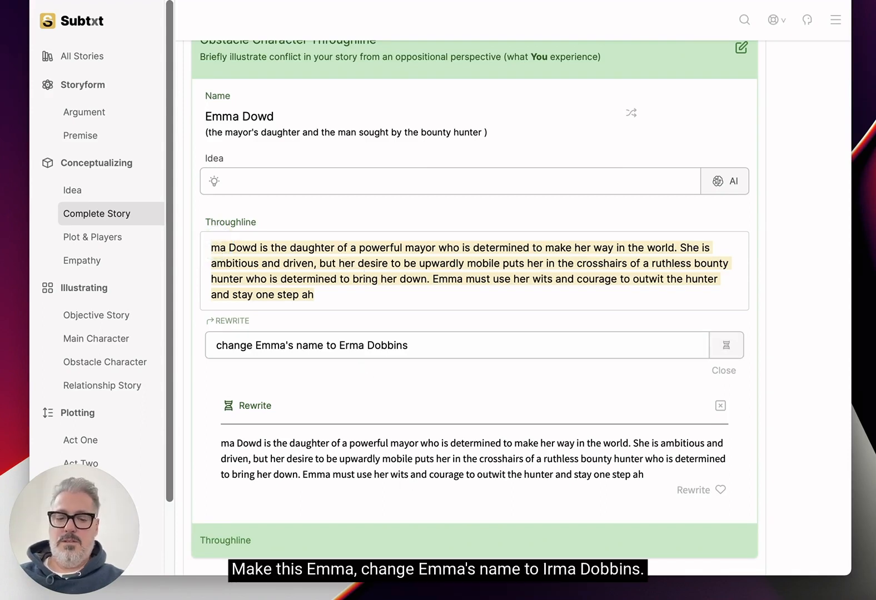
pyautogui.write('Em')
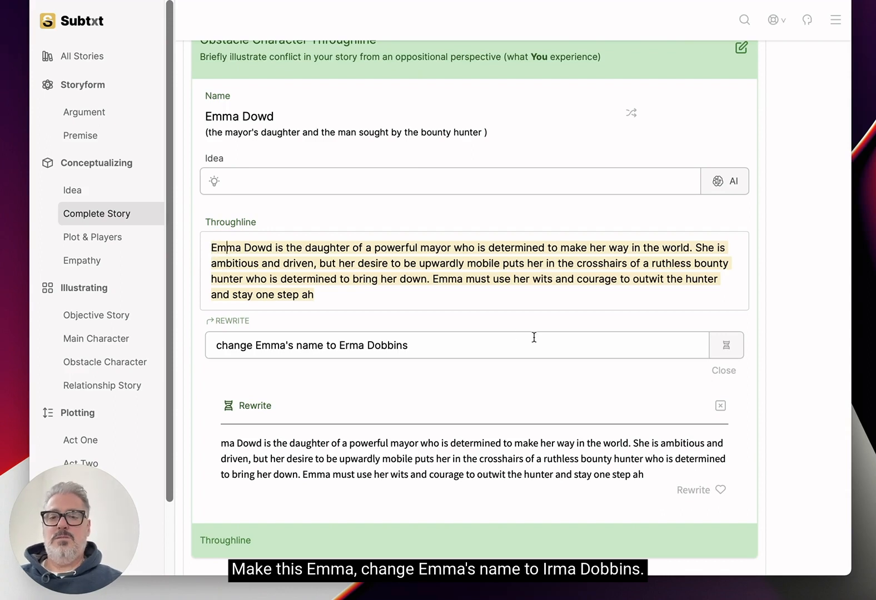
pyautogui.click(726, 345)
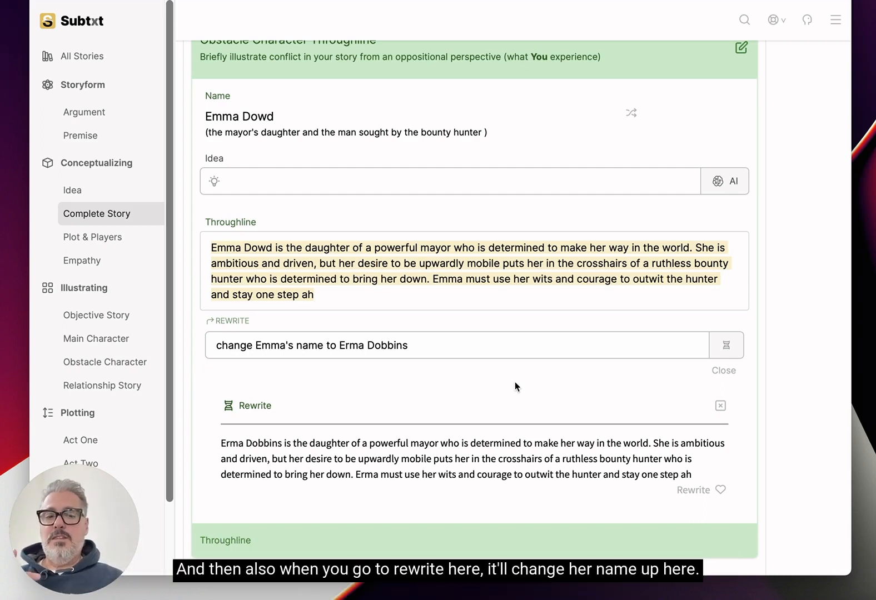
pyautogui.click(721, 491)
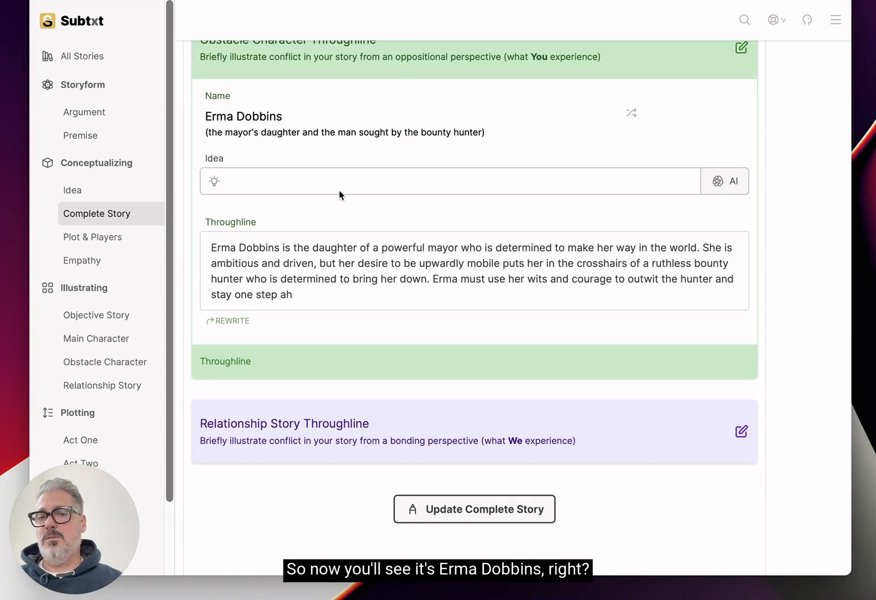
# Check the Plot & Players page for the renamed Obstacle Character and the option to update players throughout the story.
pyautogui.scroll(2, 340, 193)
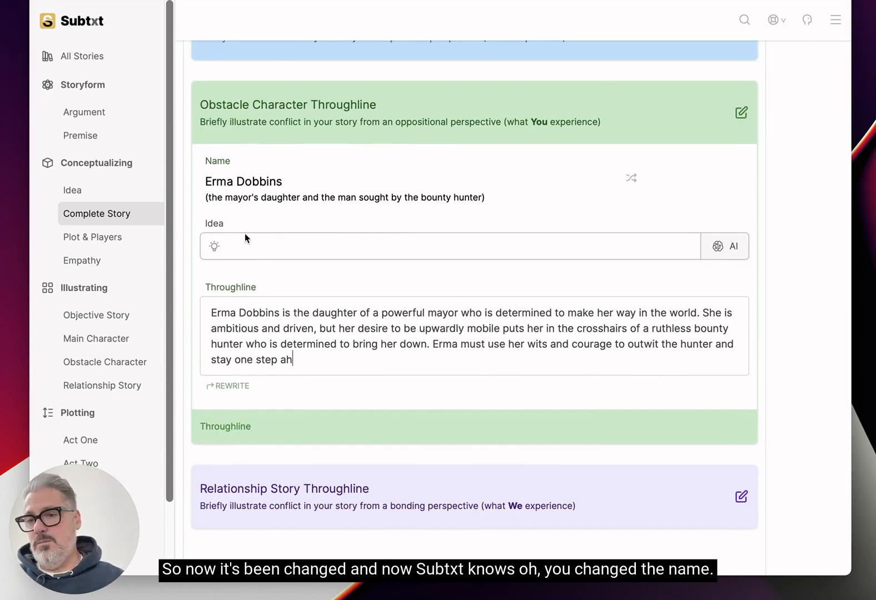
pyautogui.click(110, 244)
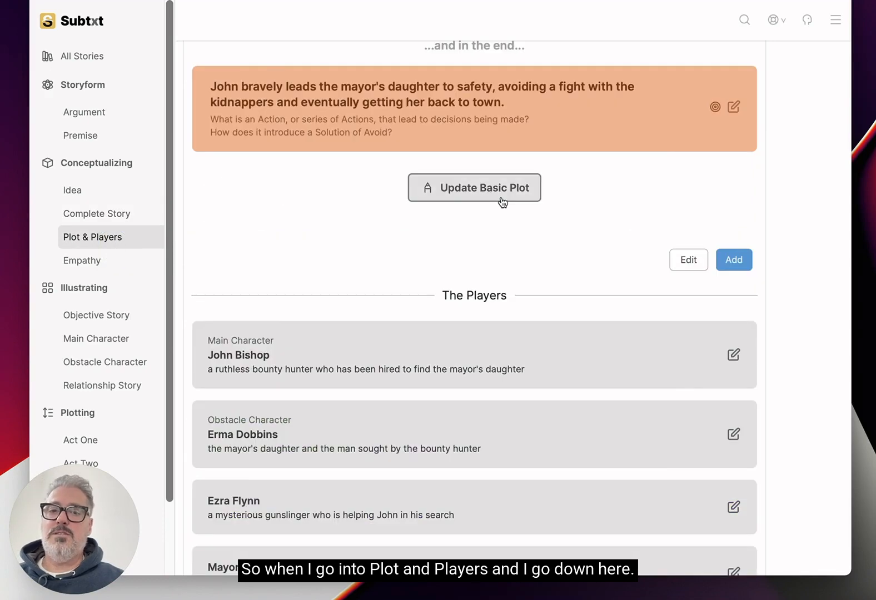
pyautogui.scroll(-12, 503, 203)
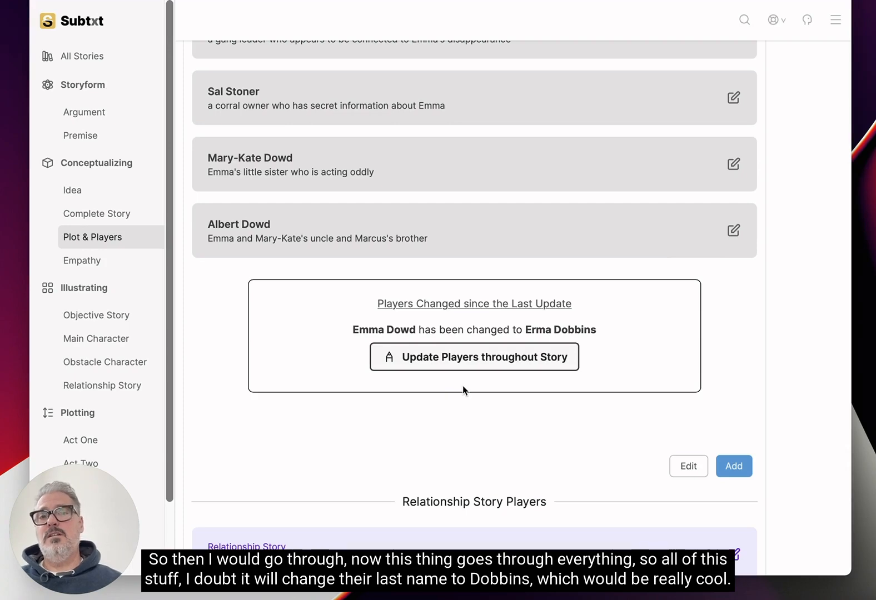
pyautogui.scroll(4, 291, 332)
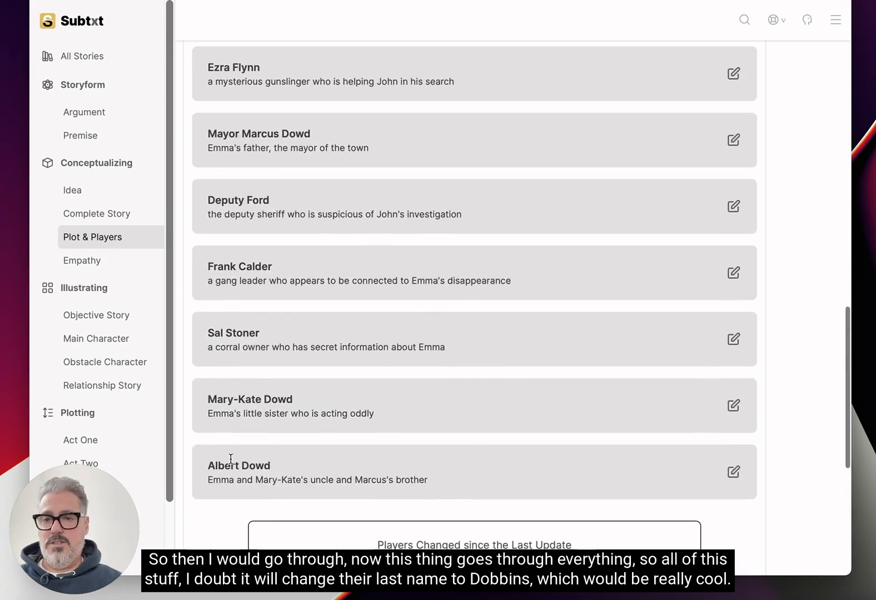
pyautogui.scroll(-4, 258, 241)
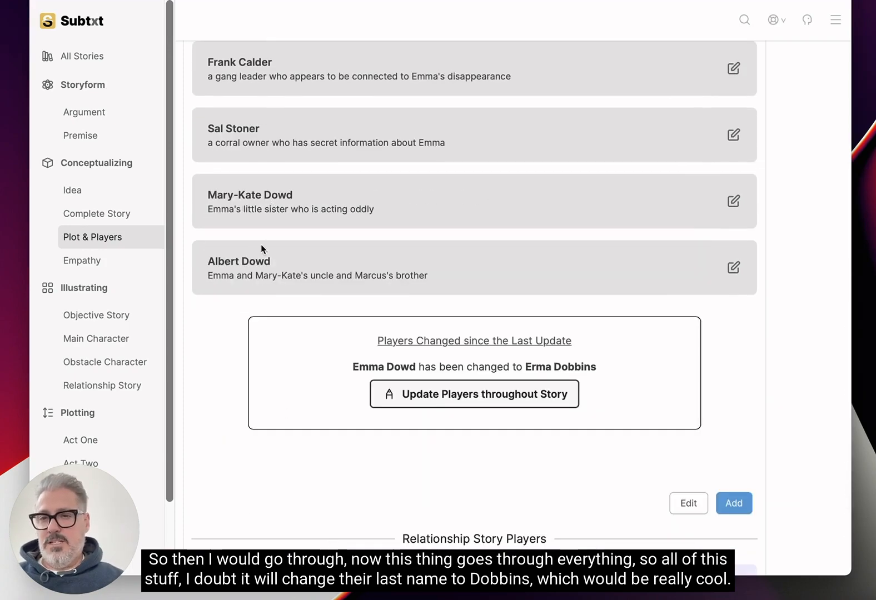
pyautogui.scroll(3, 268, 318)
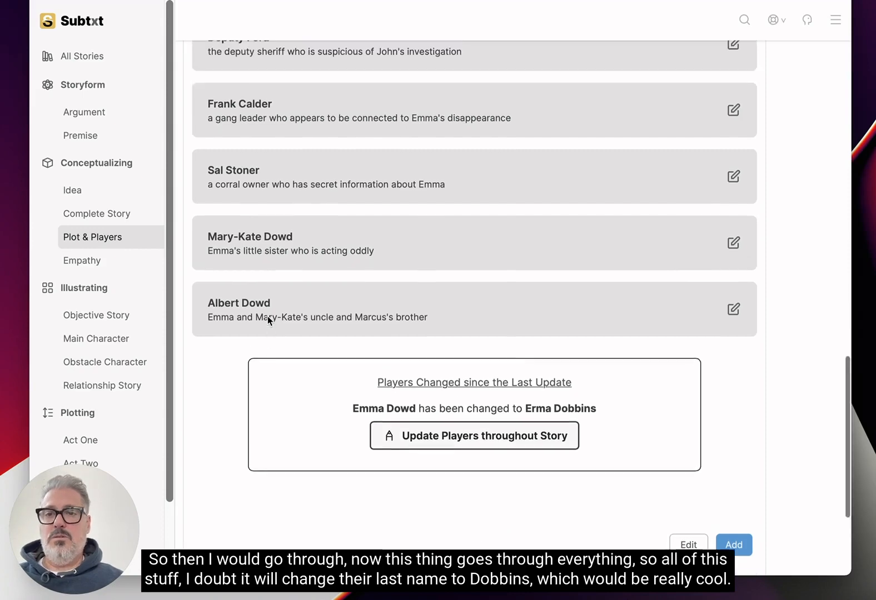
pyautogui.scroll(-3, 267, 315)
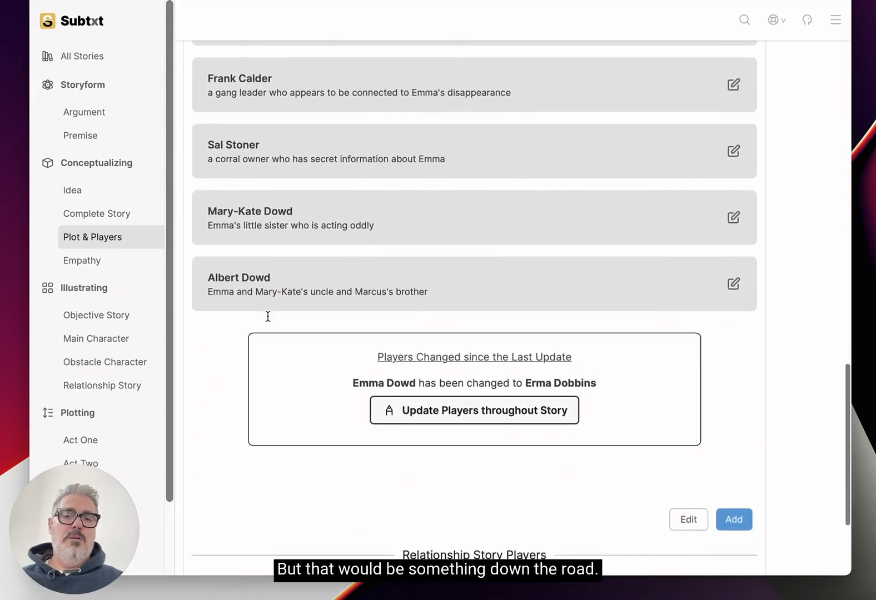
pyautogui.scroll(15, 267, 316)
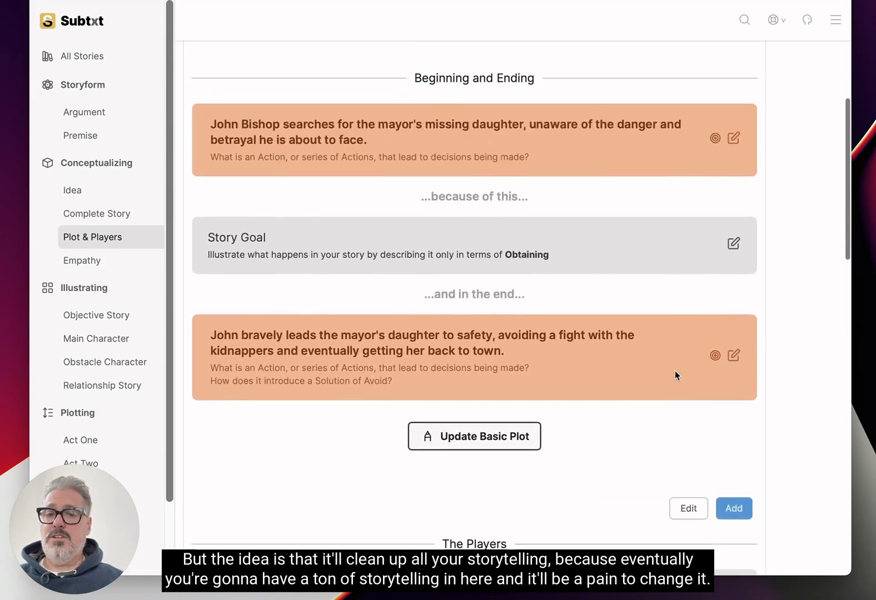
# Check the ending plot point's storytelling on the Plot & Players page, close it, and look over the basic plot and the players.
pyautogui.click(735, 356)
pyautogui.scroll(-5, 739, 361)
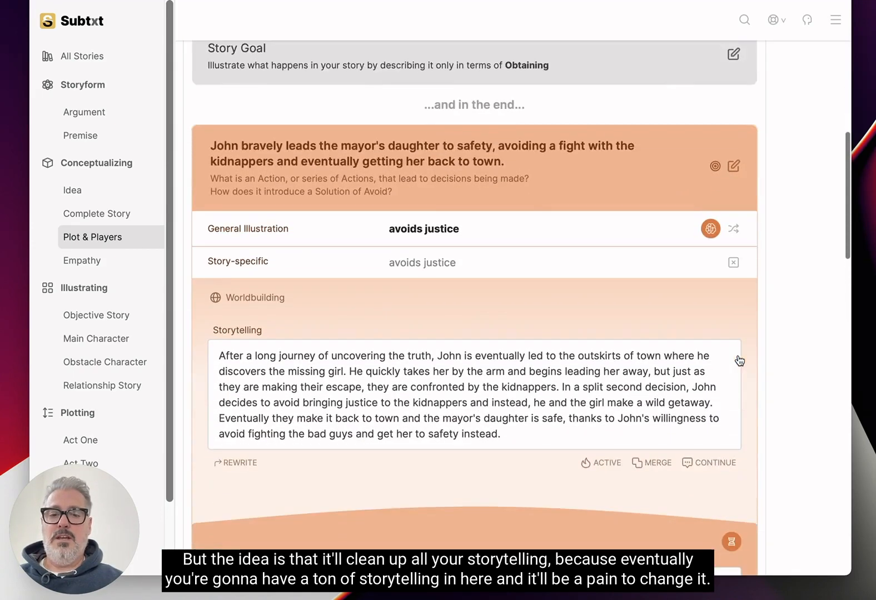
pyautogui.scroll(8, 643, 314)
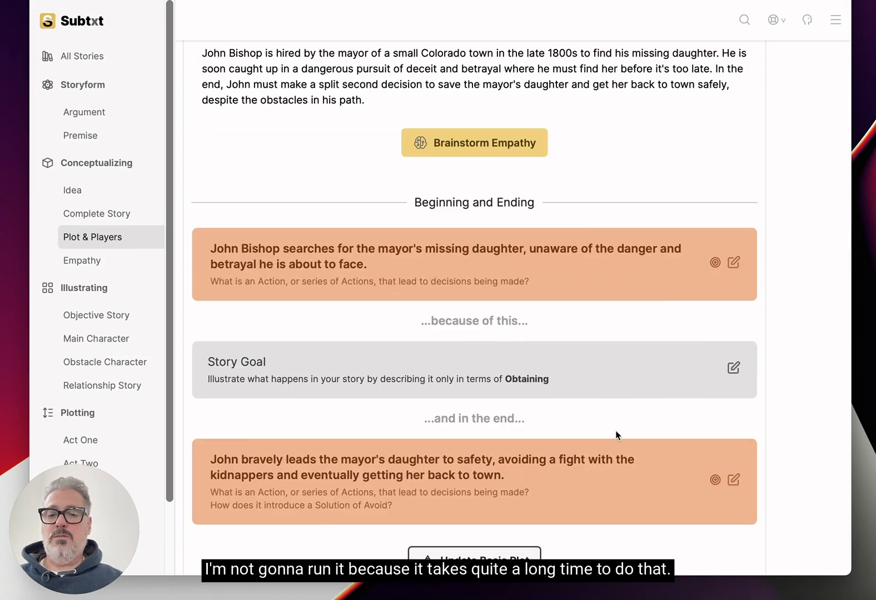
pyautogui.scroll(-5, 615, 430)
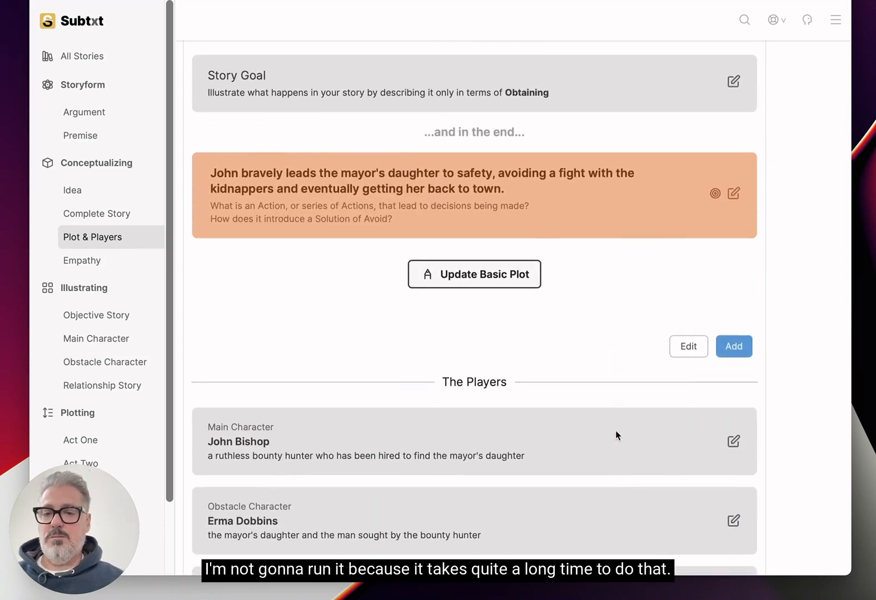
pyautogui.scroll(-5, 615, 430)
pyautogui.scroll(5, 615, 429)
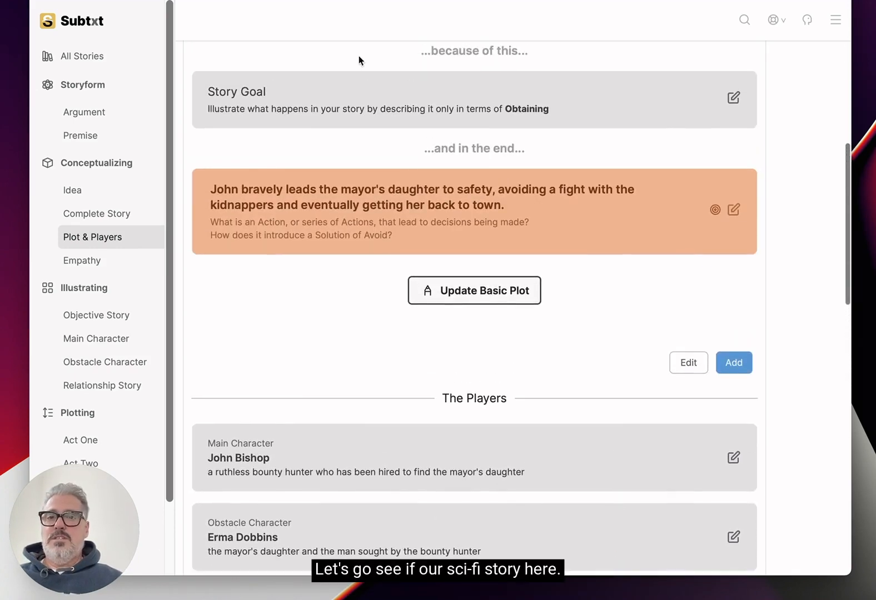
# Open the Alliance Gold story from My Stories and read its Complete Story.
pyautogui.click(242, 0)
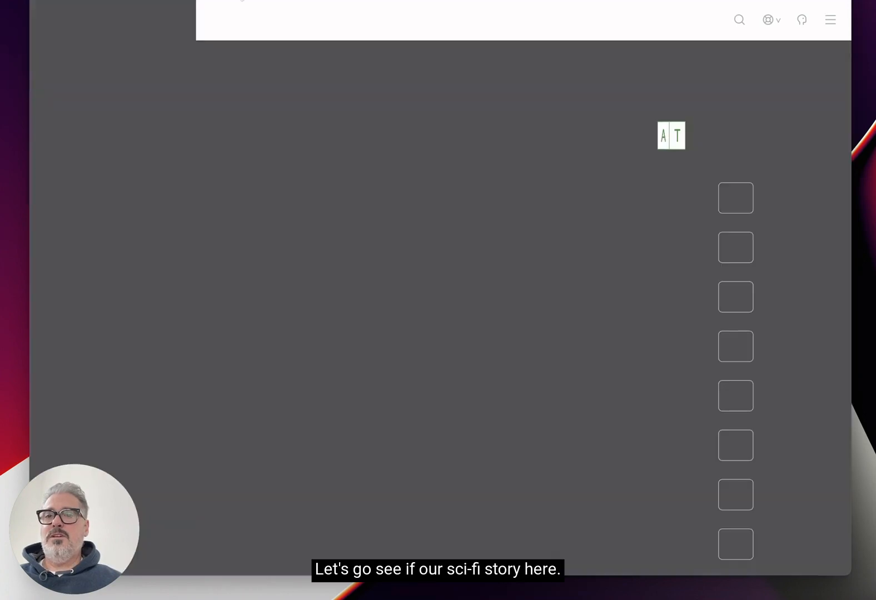
pyautogui.click(566, 138)
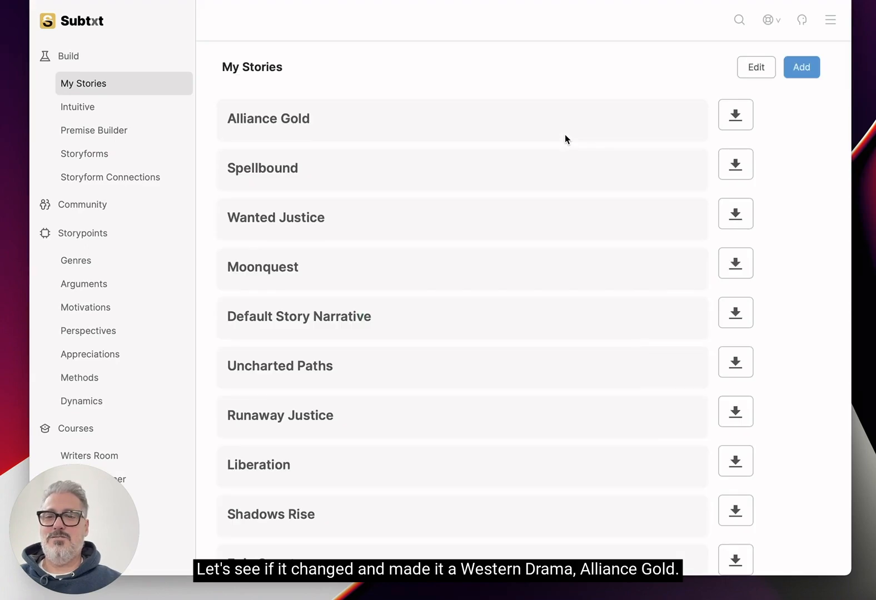
pyautogui.click(438, 125)
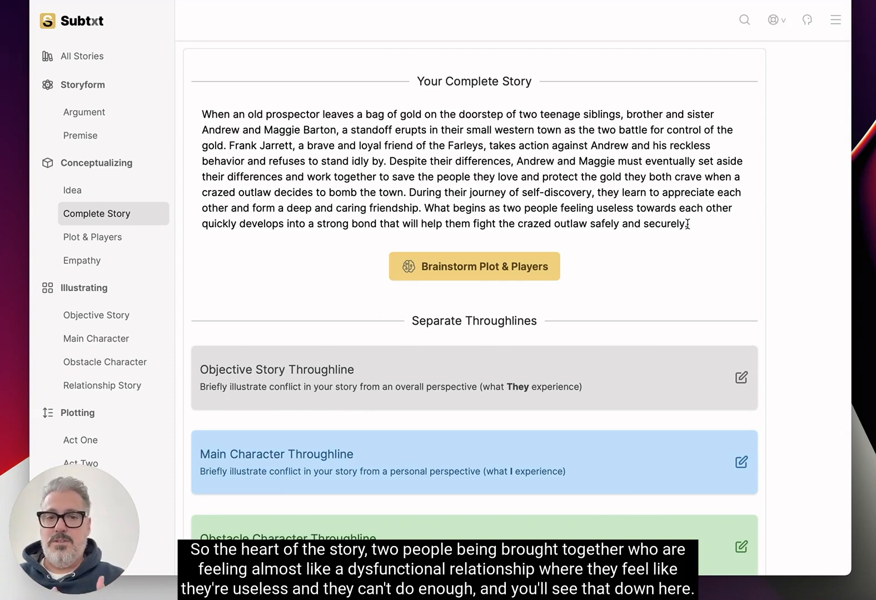
# Expand the Relationship Story Throughline and examine its relationship name and throughline text against the Complete Story.
pyautogui.scroll(-5, 740, 301)
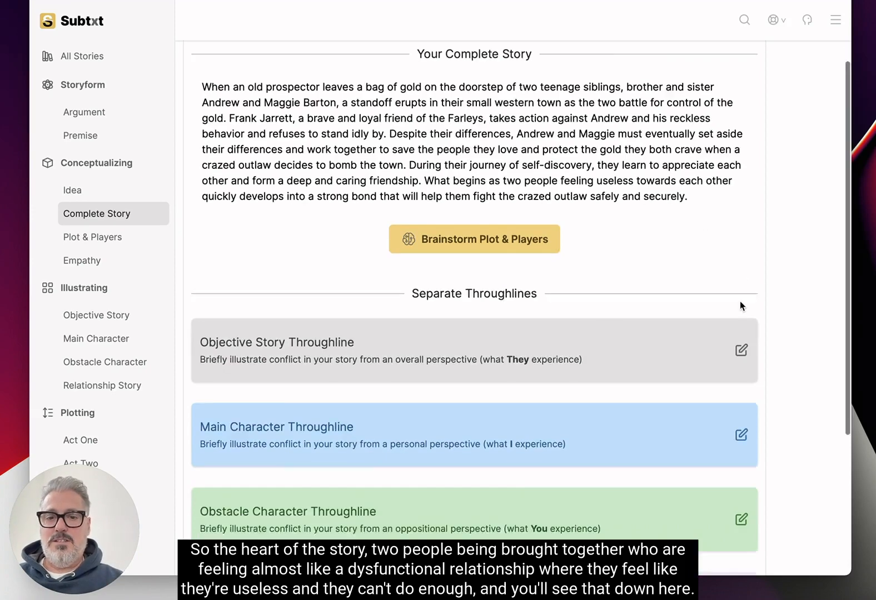
pyautogui.click(739, 403)
pyautogui.scroll(-3, 739, 408)
pyautogui.scroll(-2, 739, 407)
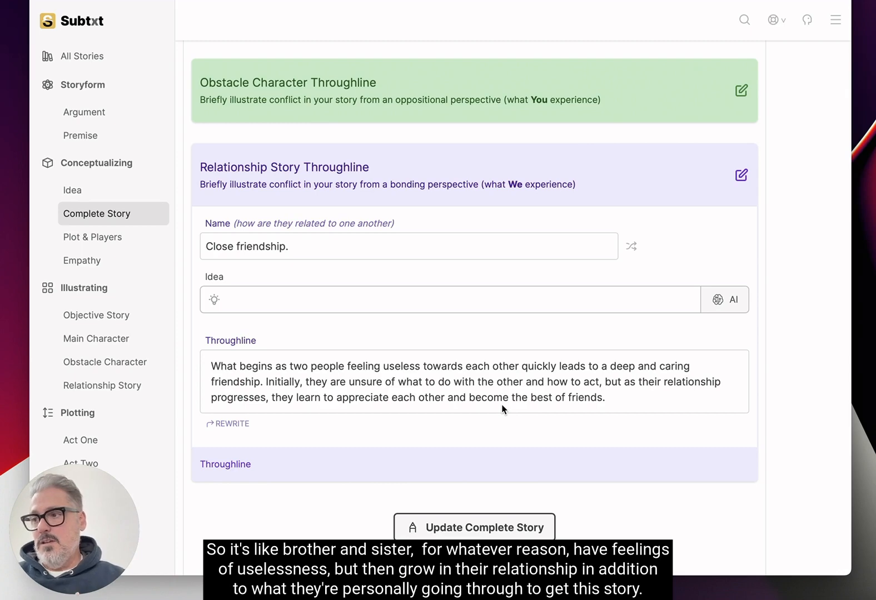
pyautogui.scroll(5, 502, 409)
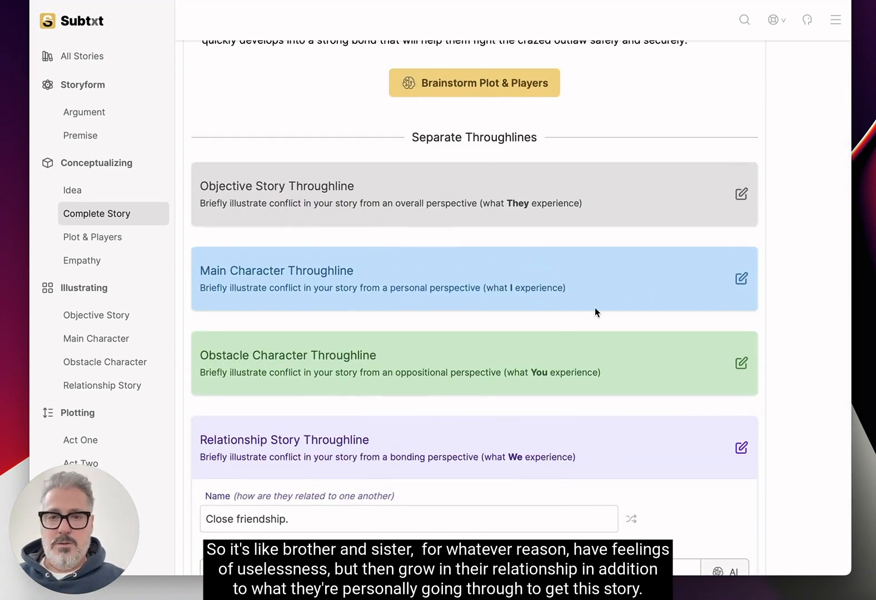
pyautogui.scroll(3, 669, 313)
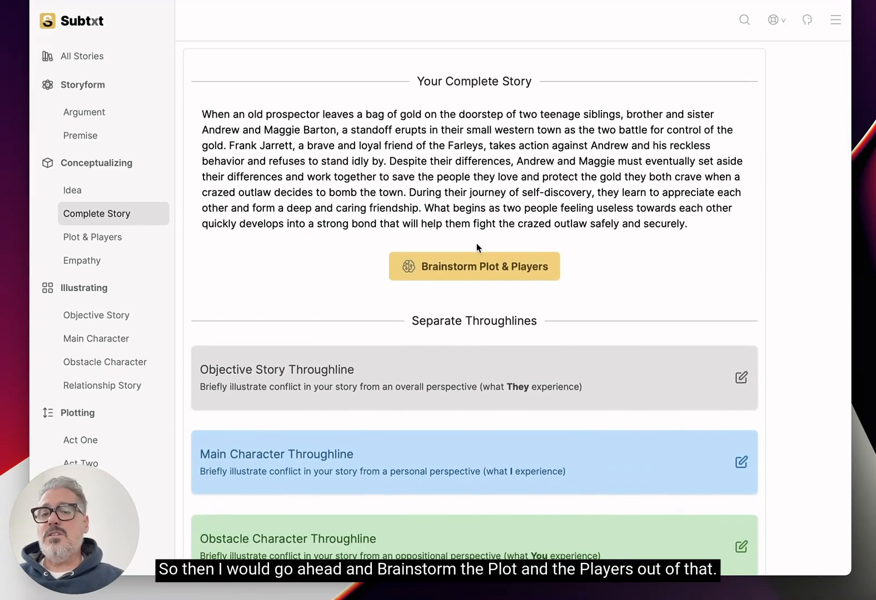
# Return to the bounty hunter story's Plot & Players page and review its basic plot, players and relationship story players.
pyautogui.click(504, 270)
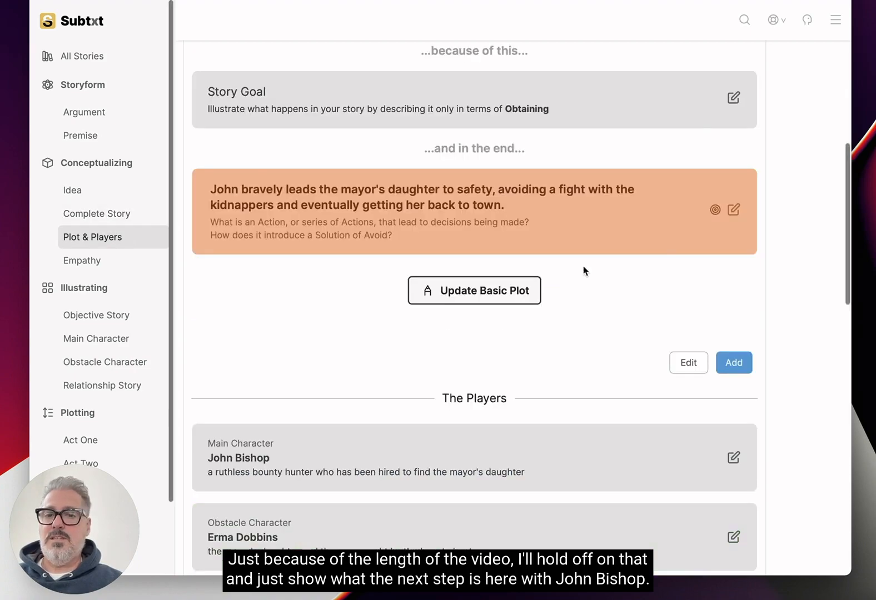
pyautogui.scroll(5, 582, 268)
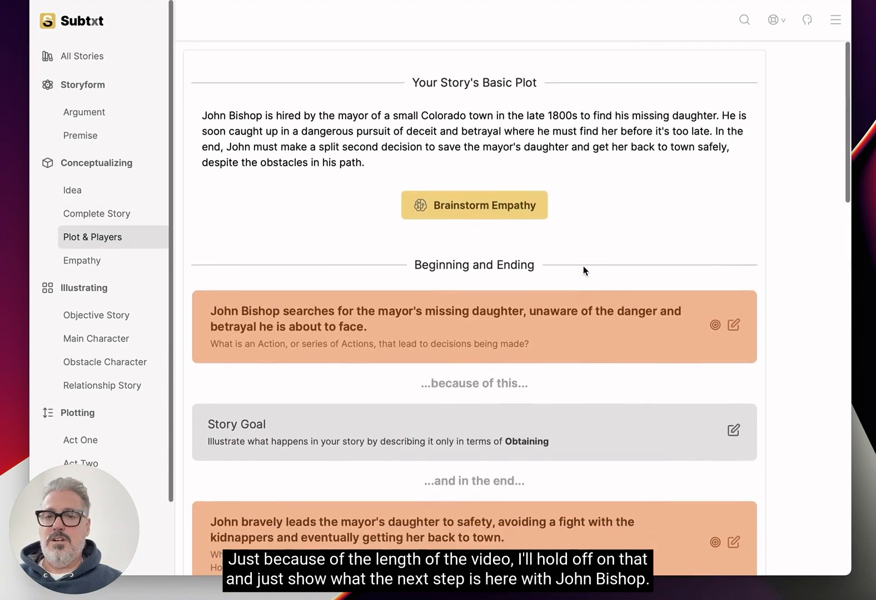
pyautogui.scroll(-15, 583, 265)
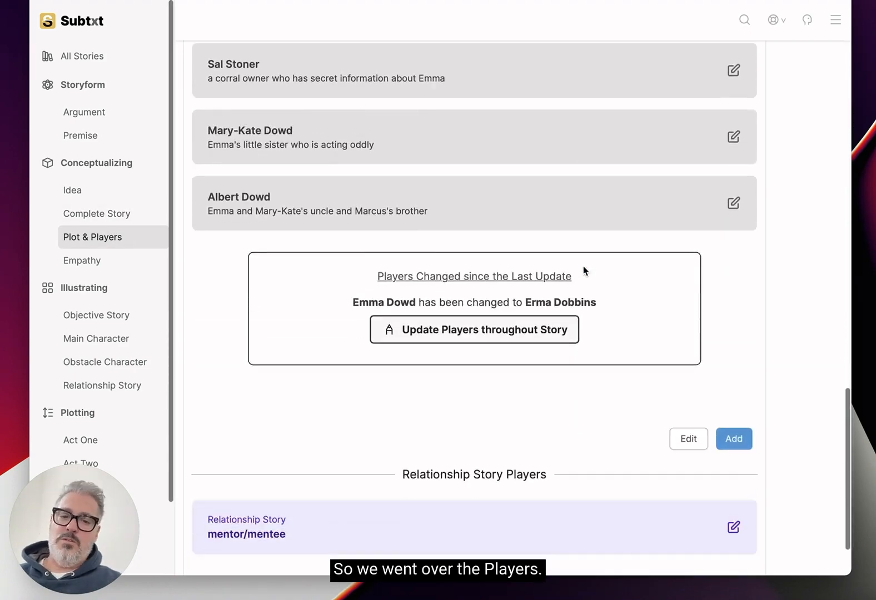
pyautogui.scroll(-2, 583, 270)
pyautogui.scroll(15, 583, 270)
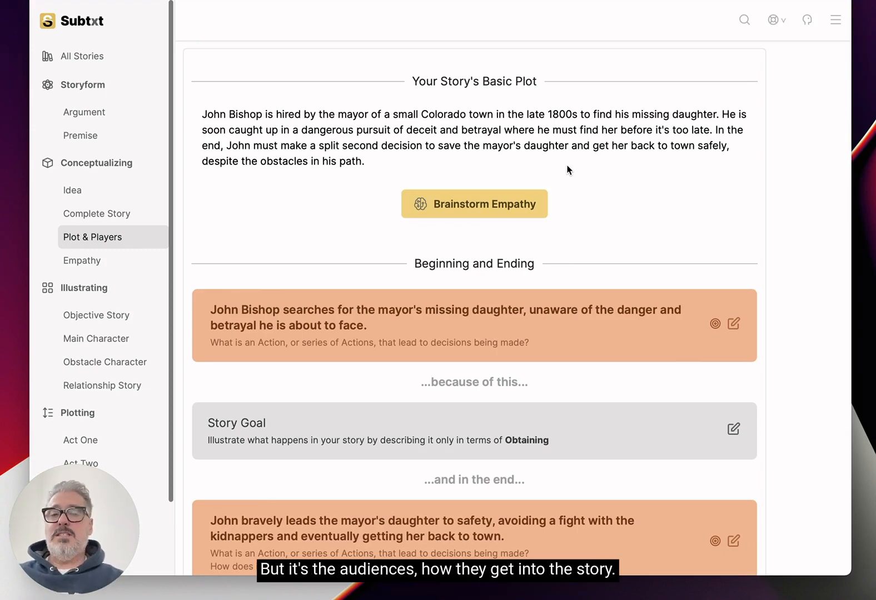
# Open the Empathy page and examine the story's source of empathy and the Main Character Arc.
pyautogui.click(87, 262)
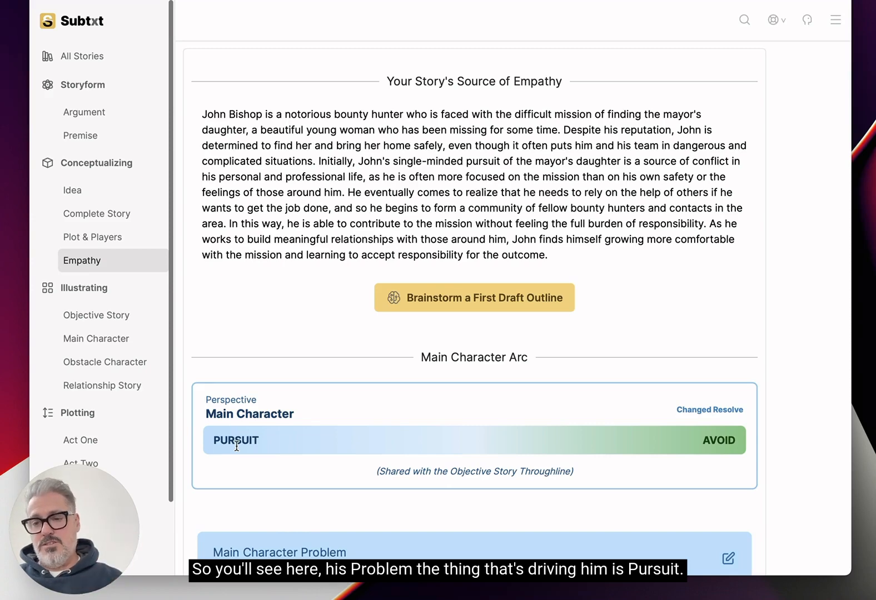
pyautogui.scroll(-3, 317, 439)
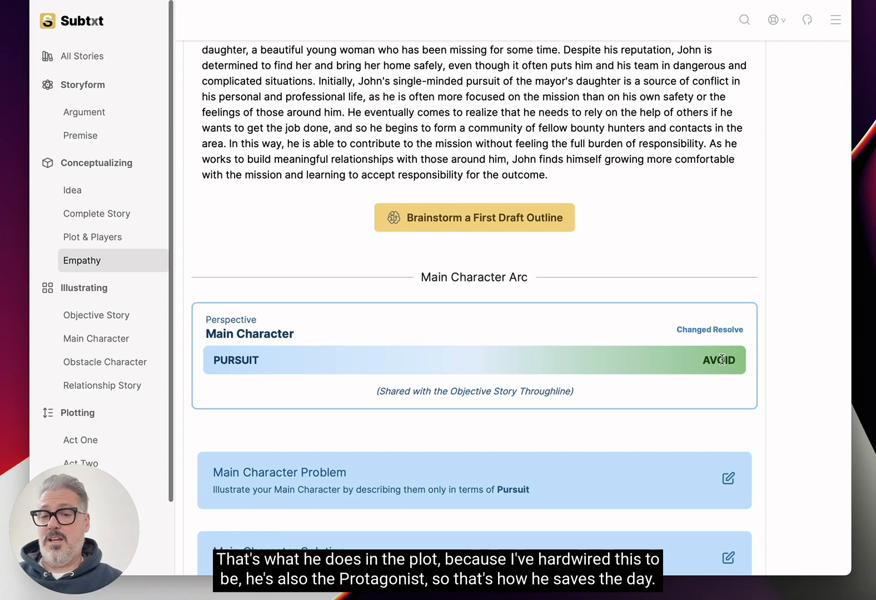
pyautogui.scroll(3, 695, 232)
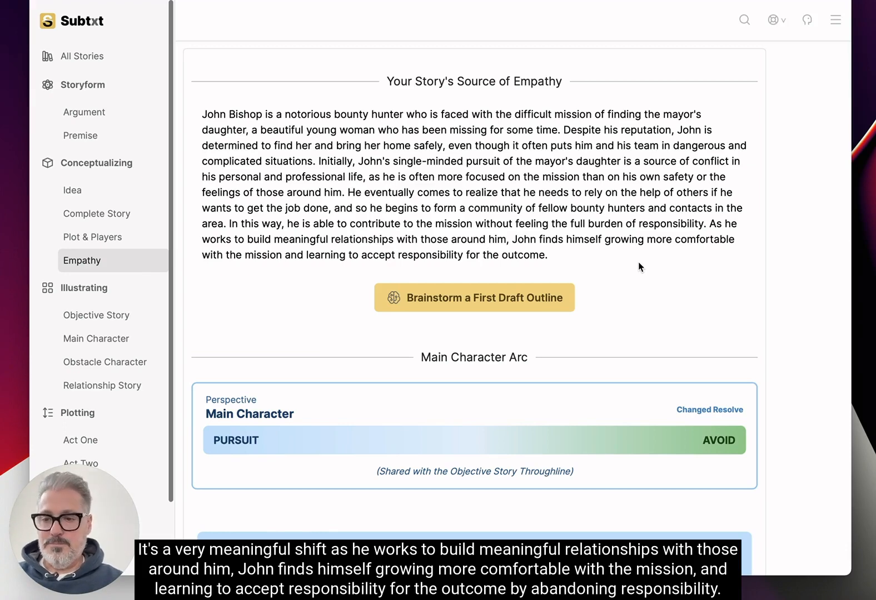
pyautogui.scroll(-5, 638, 262)
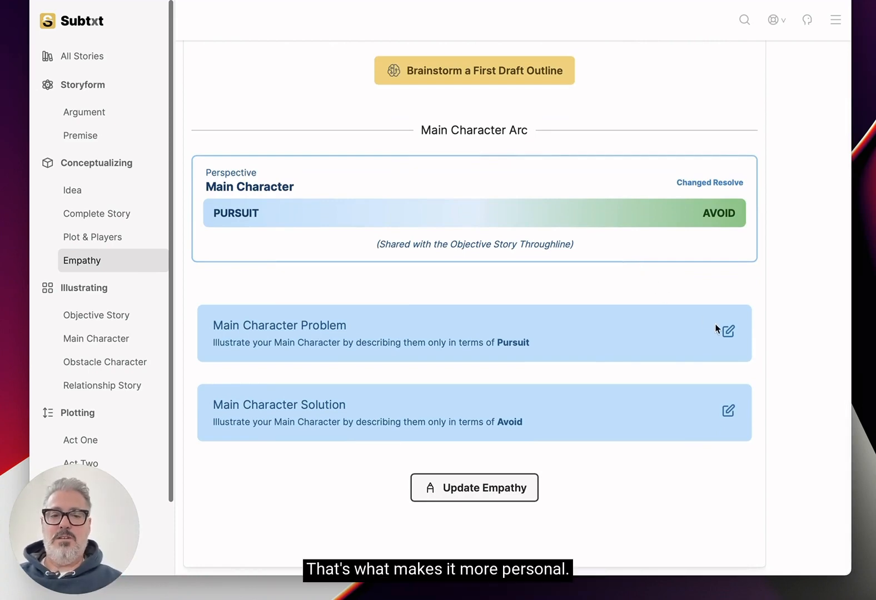
# Expand the Main Character Problem to examine its Pursuit illustration and storytelling, and collapse it again.
pyautogui.click(727, 330)
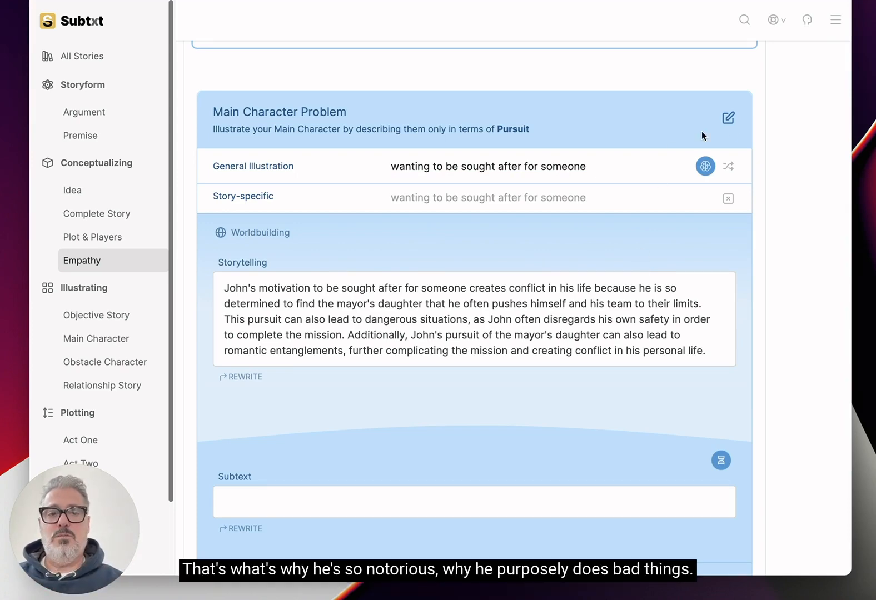
pyautogui.click(728, 118)
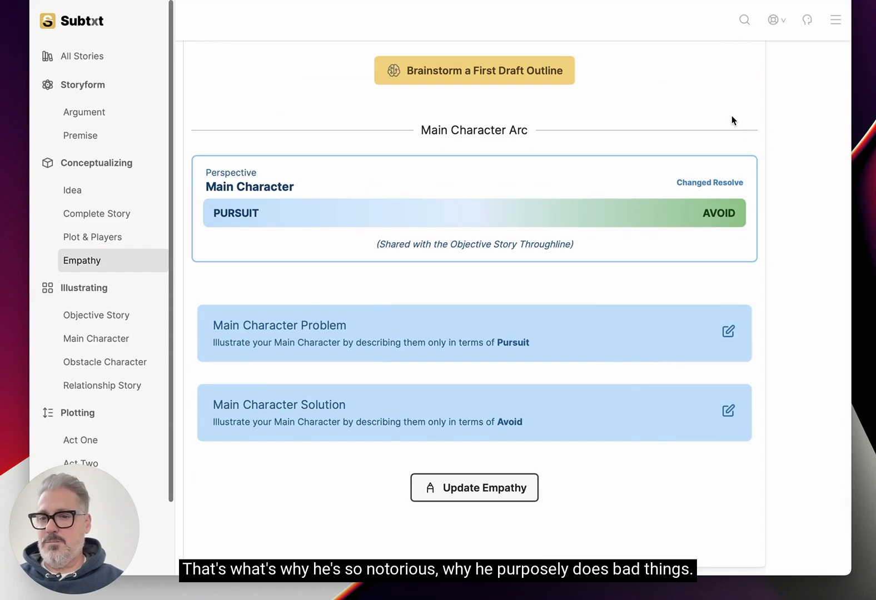
pyautogui.click(726, 333)
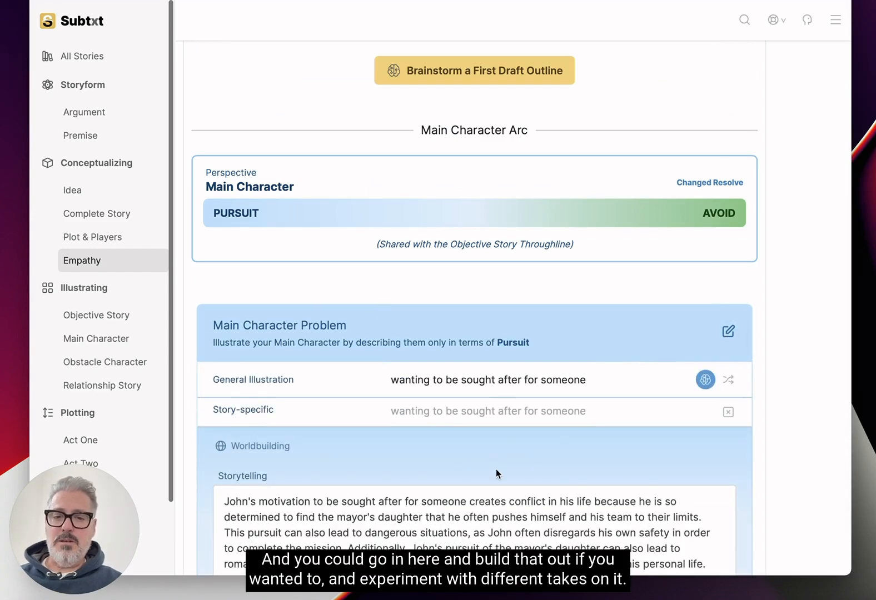
pyautogui.scroll(-2, 495, 468)
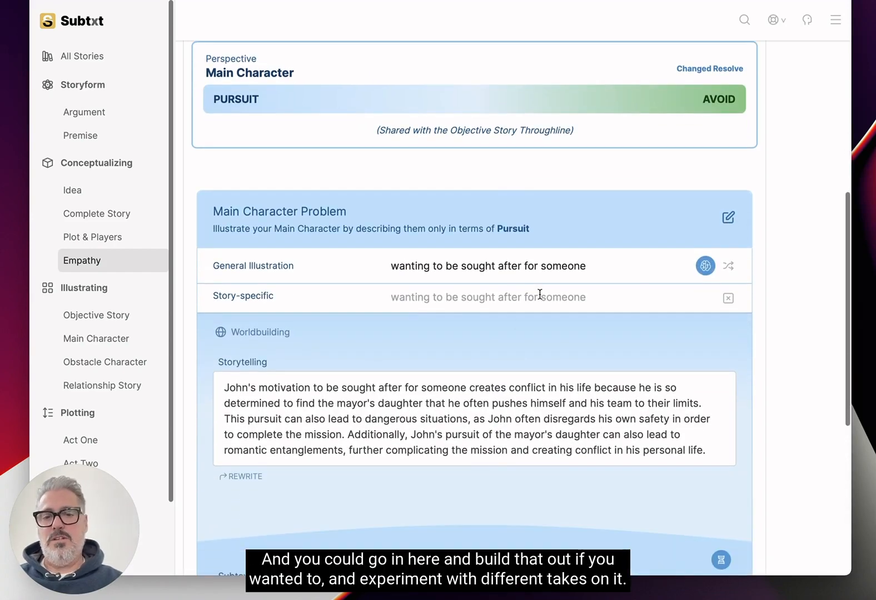
pyautogui.click(728, 218)
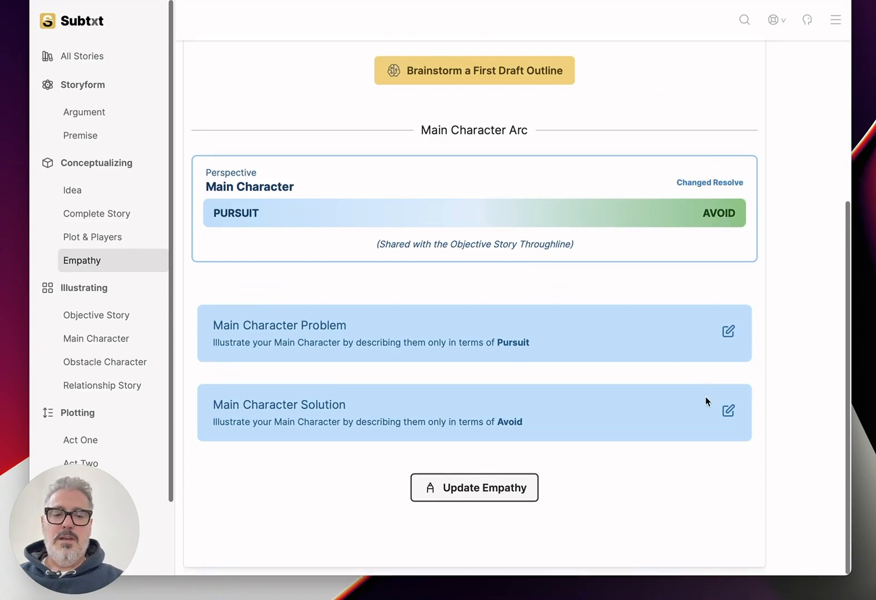
# Expand the Main Character Solution to examine its Avoid illustration and storytelling, and collapse it again.
pyautogui.click(728, 410)
pyautogui.scroll(-3, 726, 417)
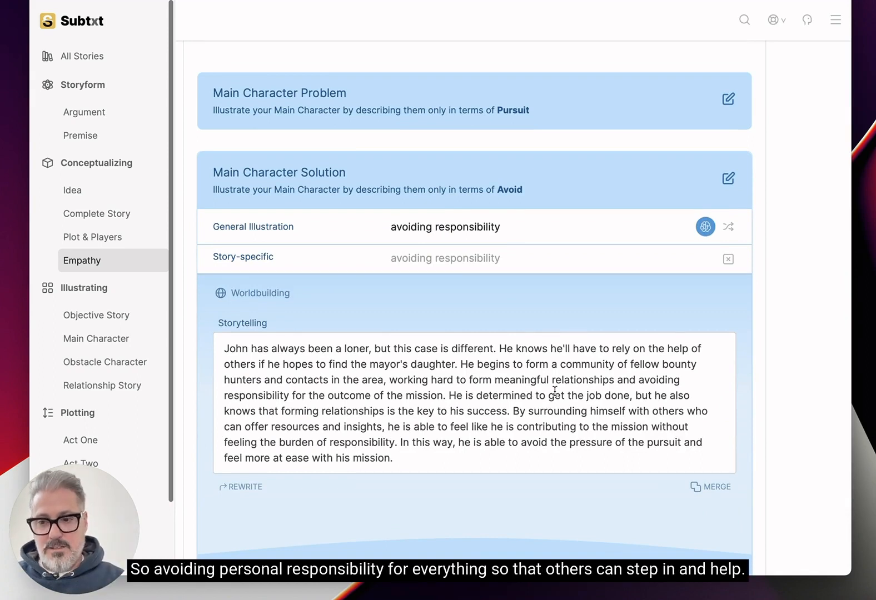
pyautogui.click(728, 177)
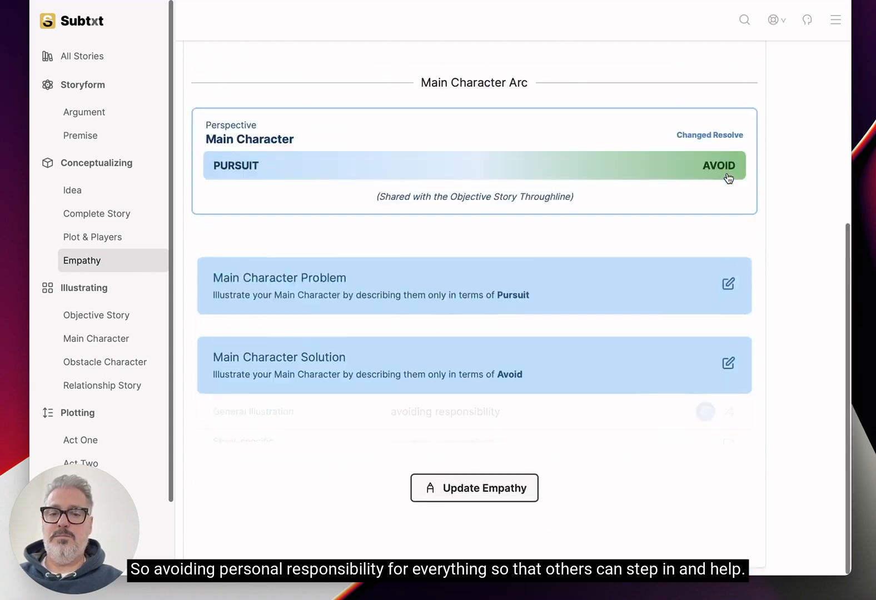
pyautogui.click(519, 483)
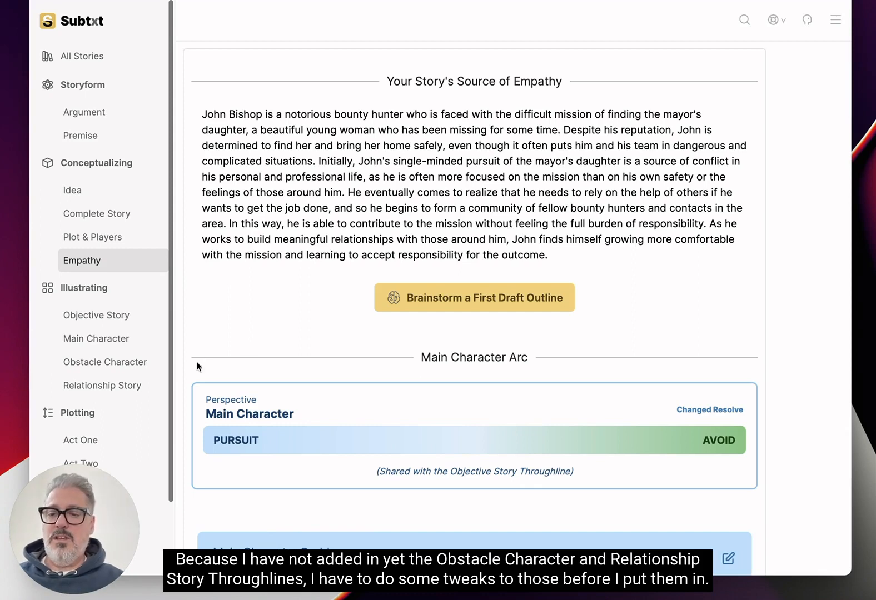
# Open the bounty hunter story's draft in the Writing section and read its opening and First Story Driver.
pyautogui.scroll(-3, 151, 452)
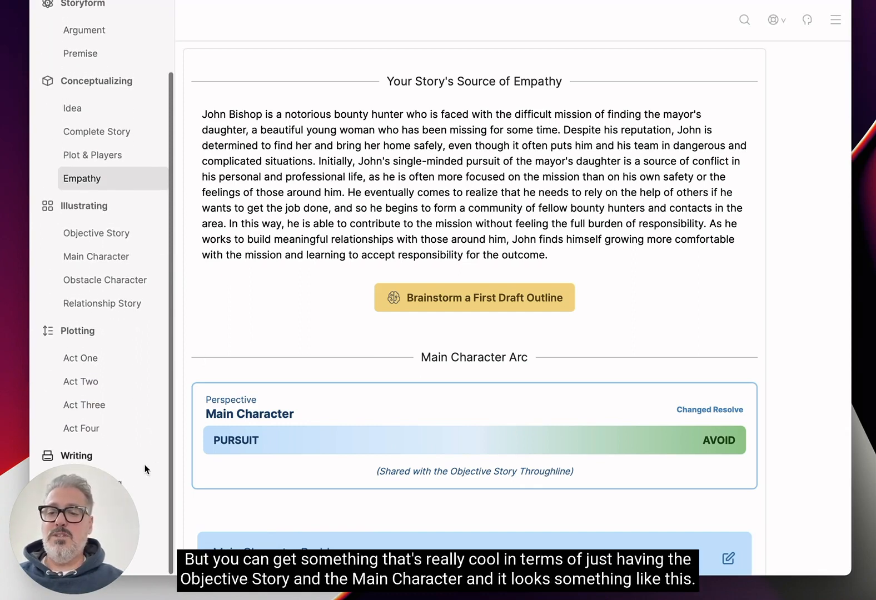
pyautogui.moveTo(121, 497)
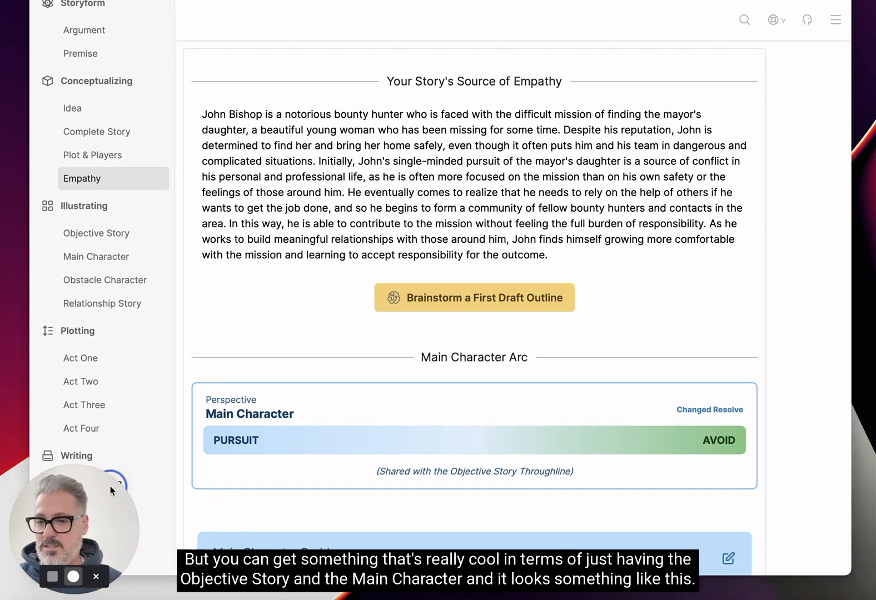
pyautogui.moveTo(110, 490)
pyautogui.mouseDown()
pyautogui.moveTo(130, 496)
pyautogui.moveTo(120, 495)
pyautogui.mouseUp()
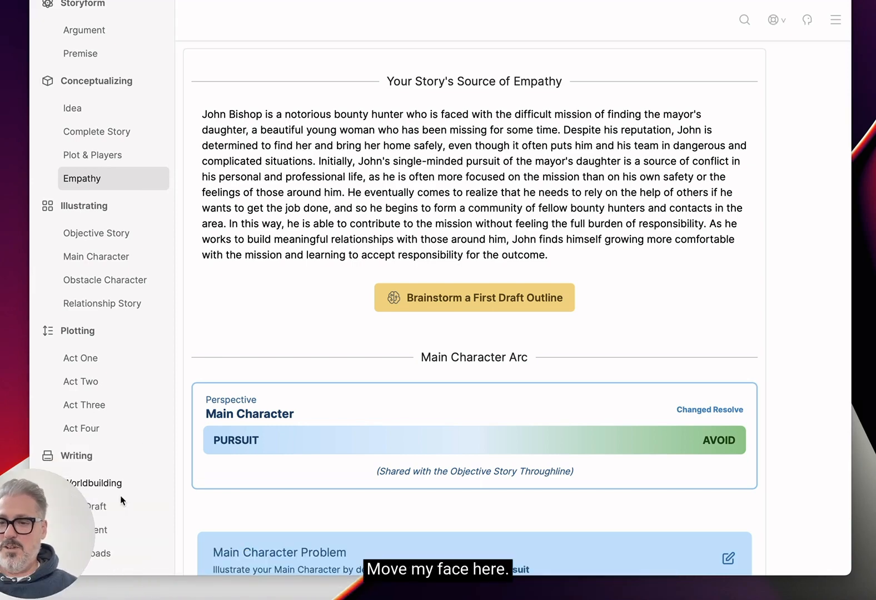
pyautogui.click(103, 509)
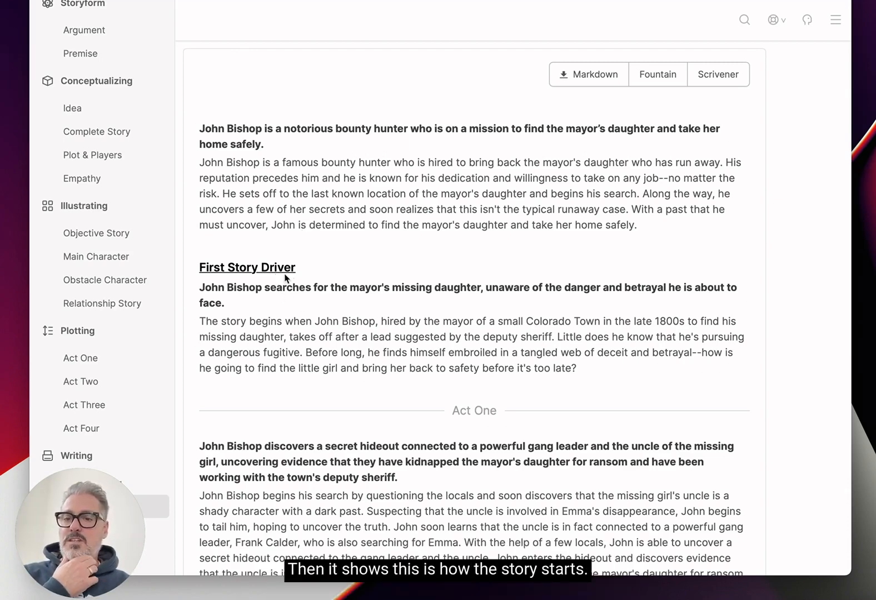
# Read the draft from Act One through the Second Story Driver and Act 2a to the Third Story Driver (Midpoint).
pyautogui.scroll(-5, 334, 338)
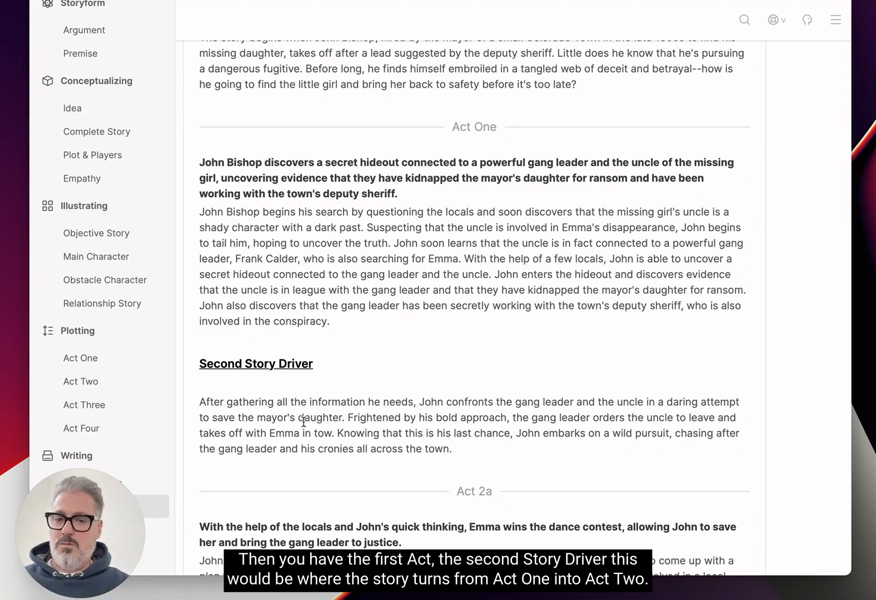
pyautogui.scroll(-4, 303, 422)
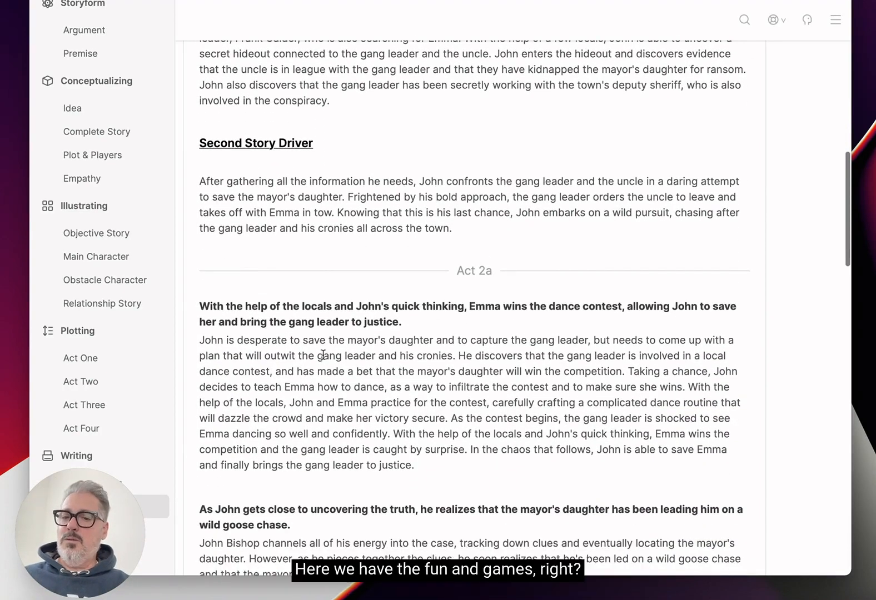
pyautogui.scroll(-4, 389, 389)
pyautogui.scroll(1, 387, 387)
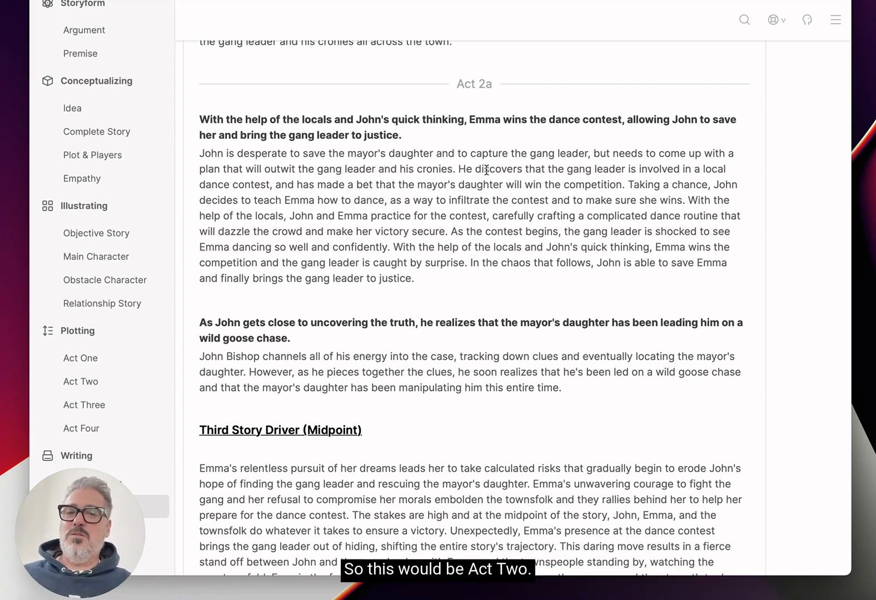
pyautogui.scroll(-2, 485, 170)
pyautogui.scroll(-2, 419, 351)
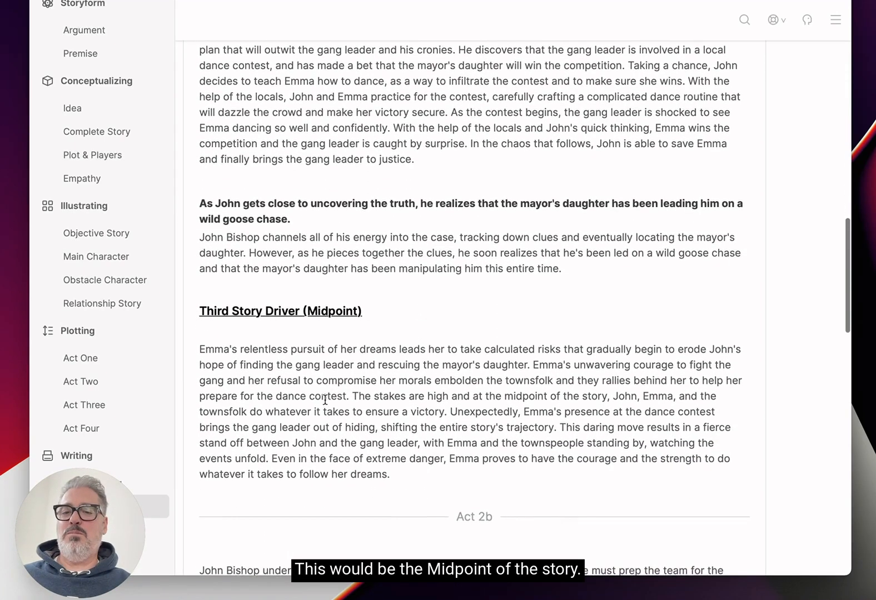
pyautogui.scroll(-8, 401, 451)
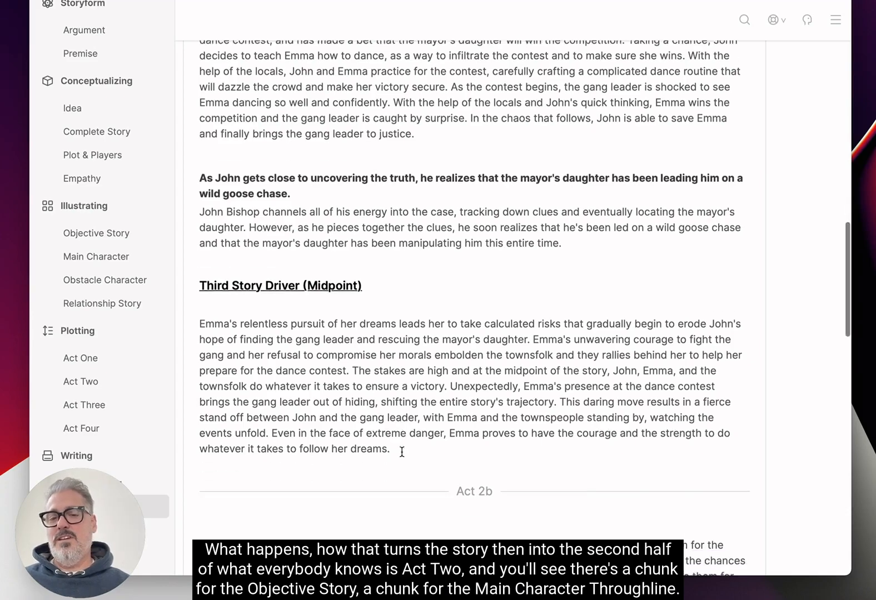
# Read the rest of the draft, from Act 2b and the Fourth Story Driver through Act Three to the Fifth Story Driver and closing passage.
pyautogui.scroll(-4, 401, 451)
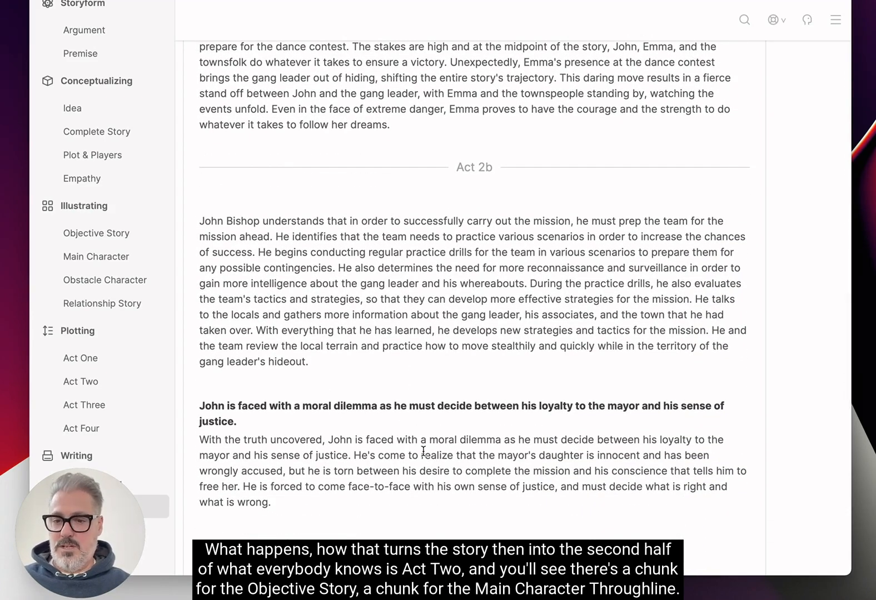
pyautogui.scroll(-1, 423, 451)
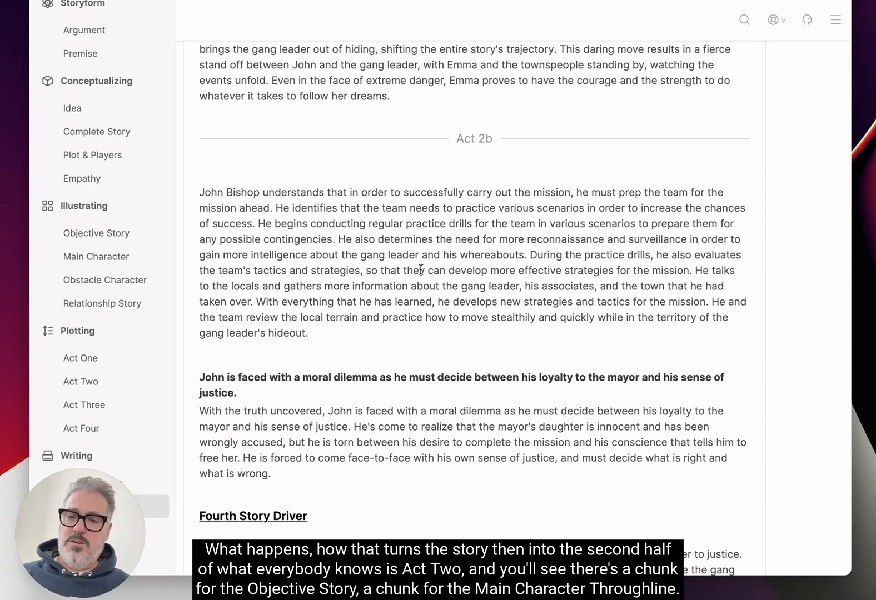
pyautogui.scroll(-7, 421, 270)
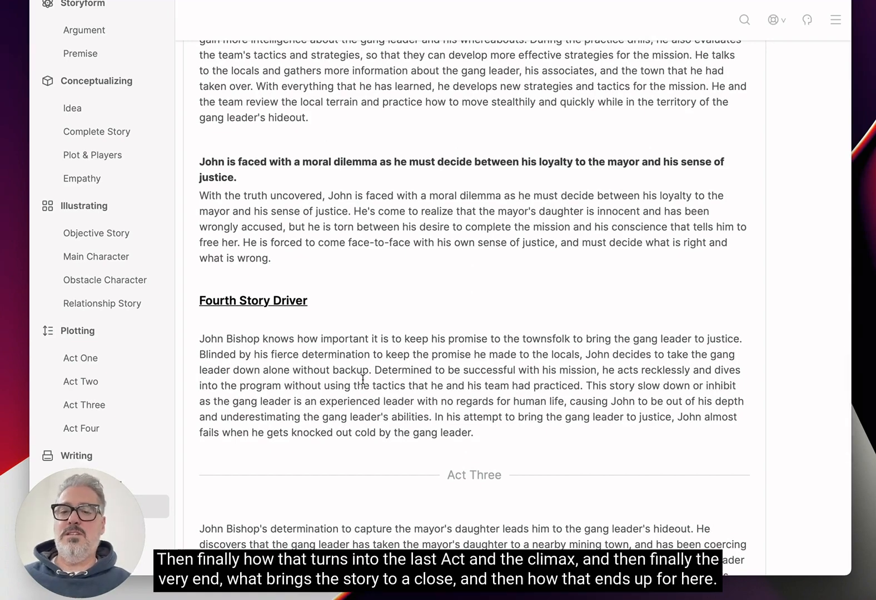
pyautogui.scroll(-7, 363, 380)
pyautogui.scroll(-1, 395, 357)
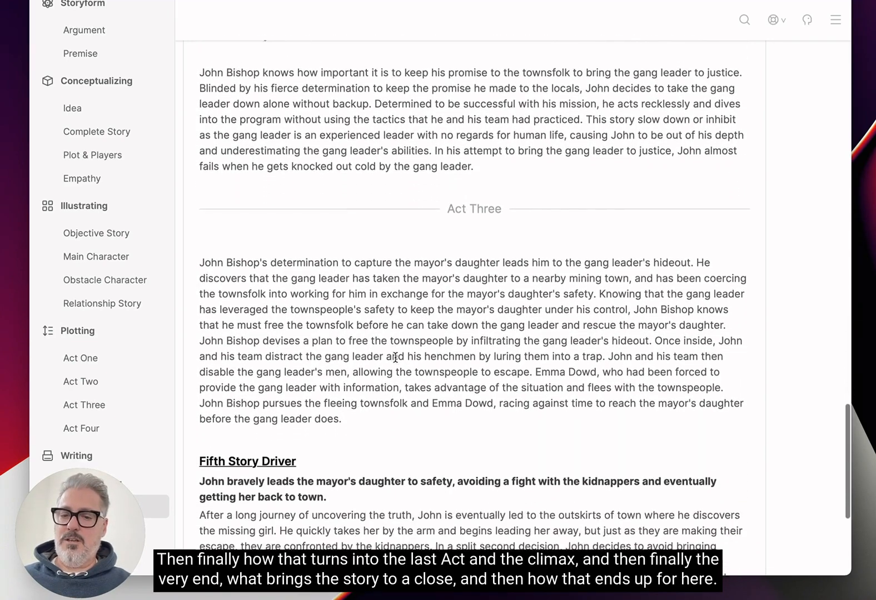
pyautogui.scroll(-6, 395, 357)
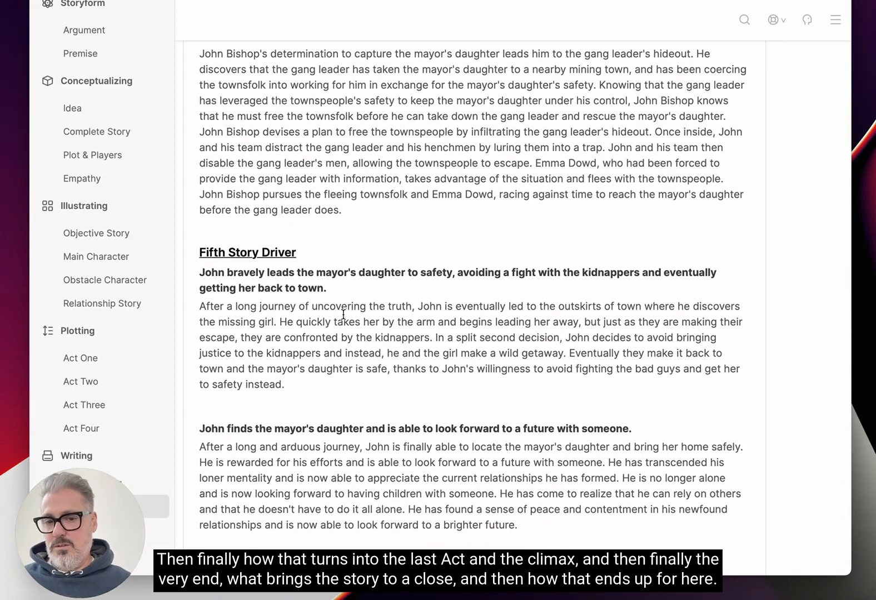
pyautogui.scroll(-2, 437, 468)
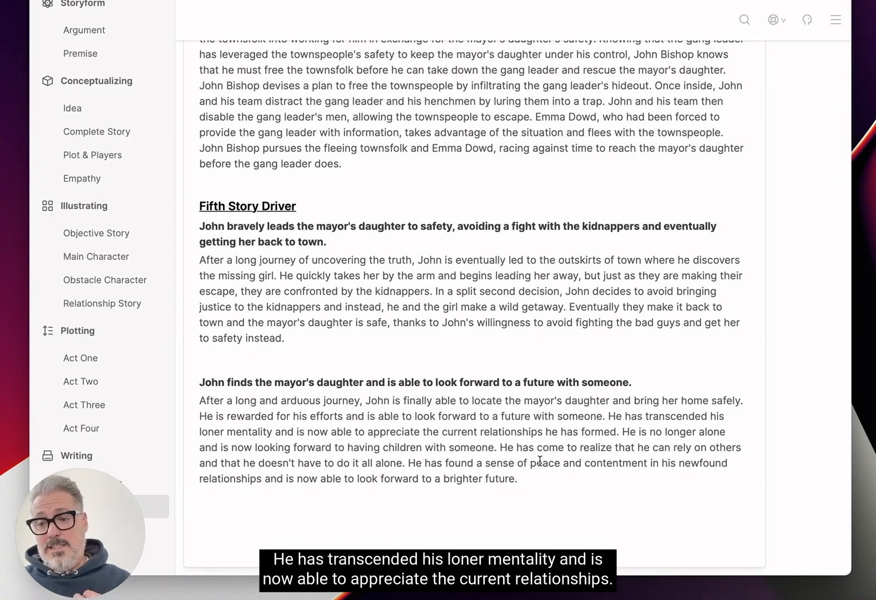
# Return to the start of the draft and look over its opening, First Story Driver and Act One again.
pyautogui.scroll(20, 539, 460)
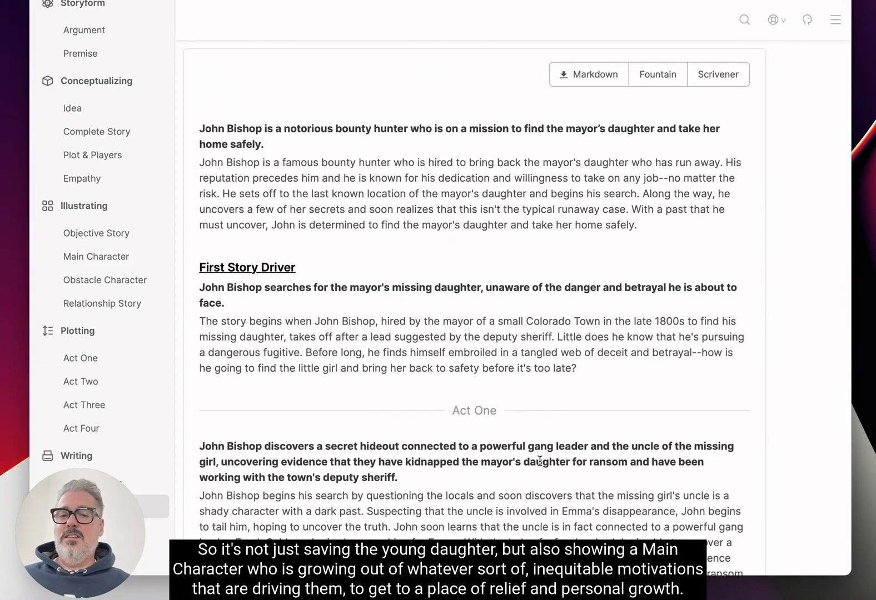
pyautogui.scroll(-5, 539, 461)
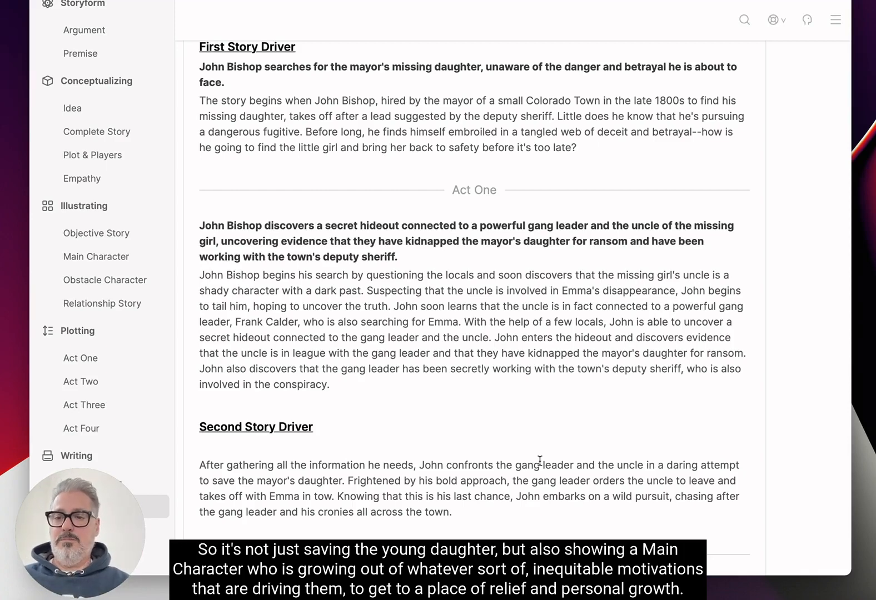
pyautogui.scroll(5, 539, 460)
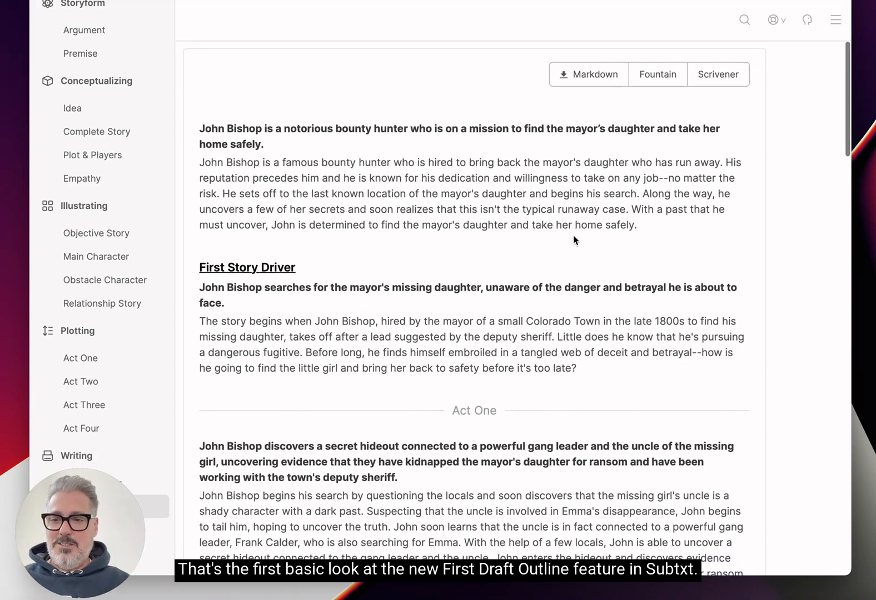